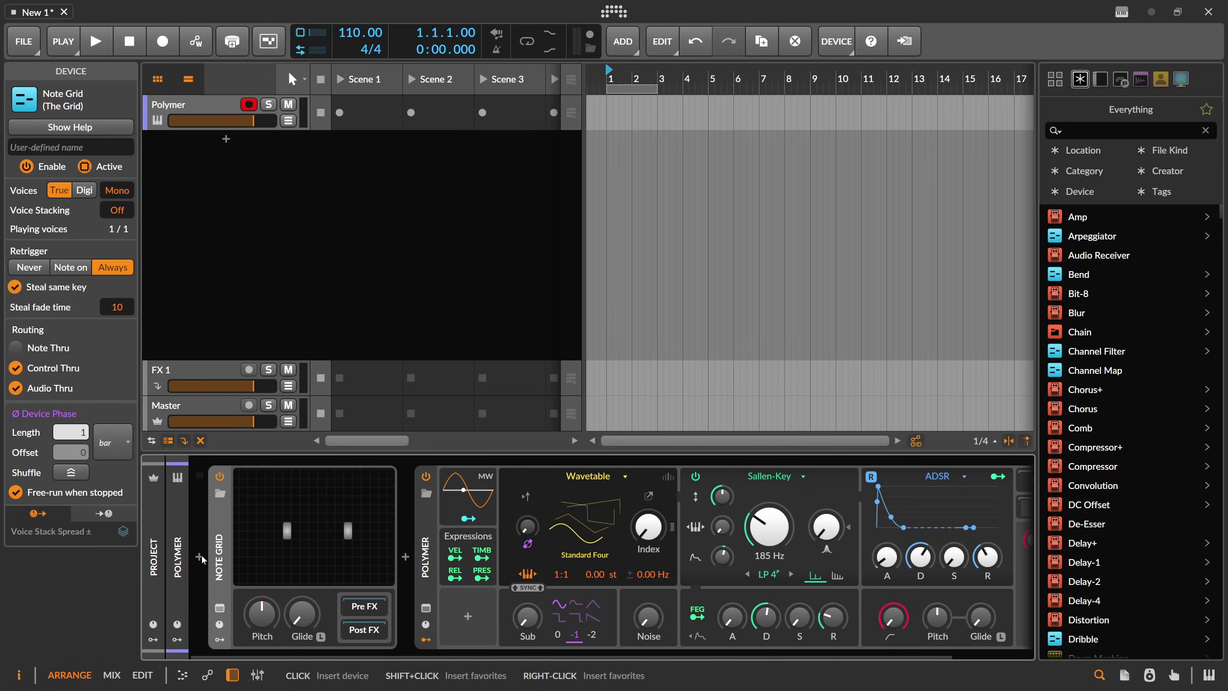
- Open the Note Grid patch in an enlarged editor and add an Array module above the note input and output
double_click(258, 530)
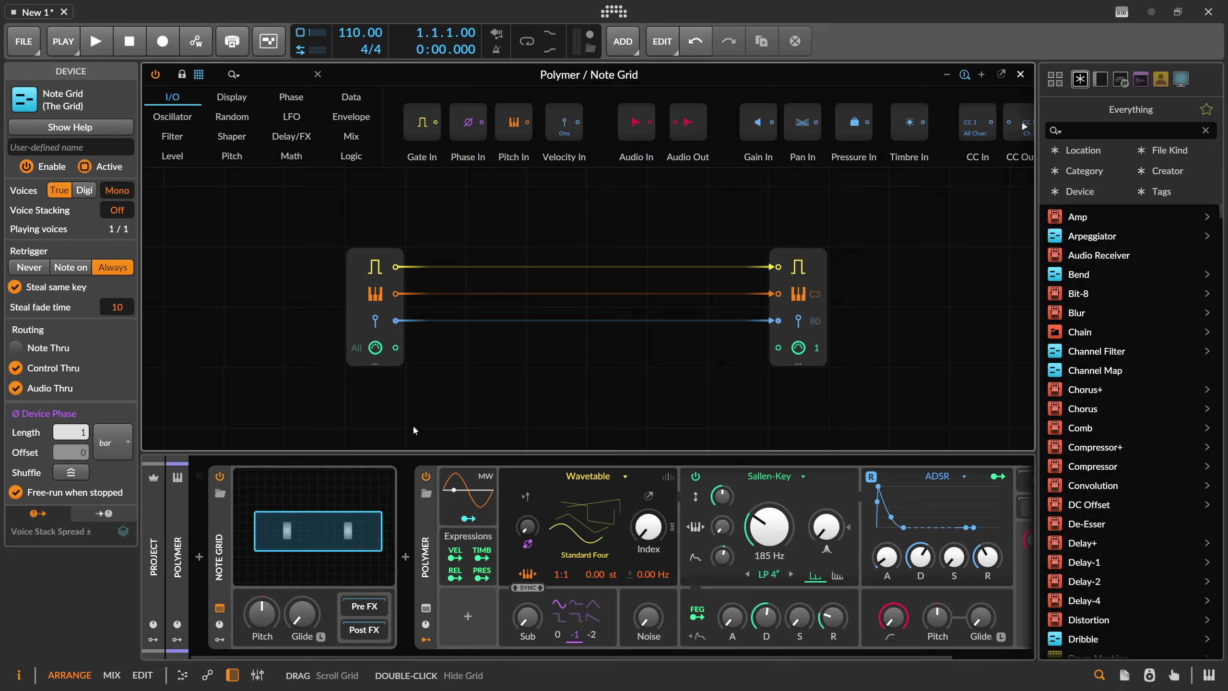
left_click(233, 674)
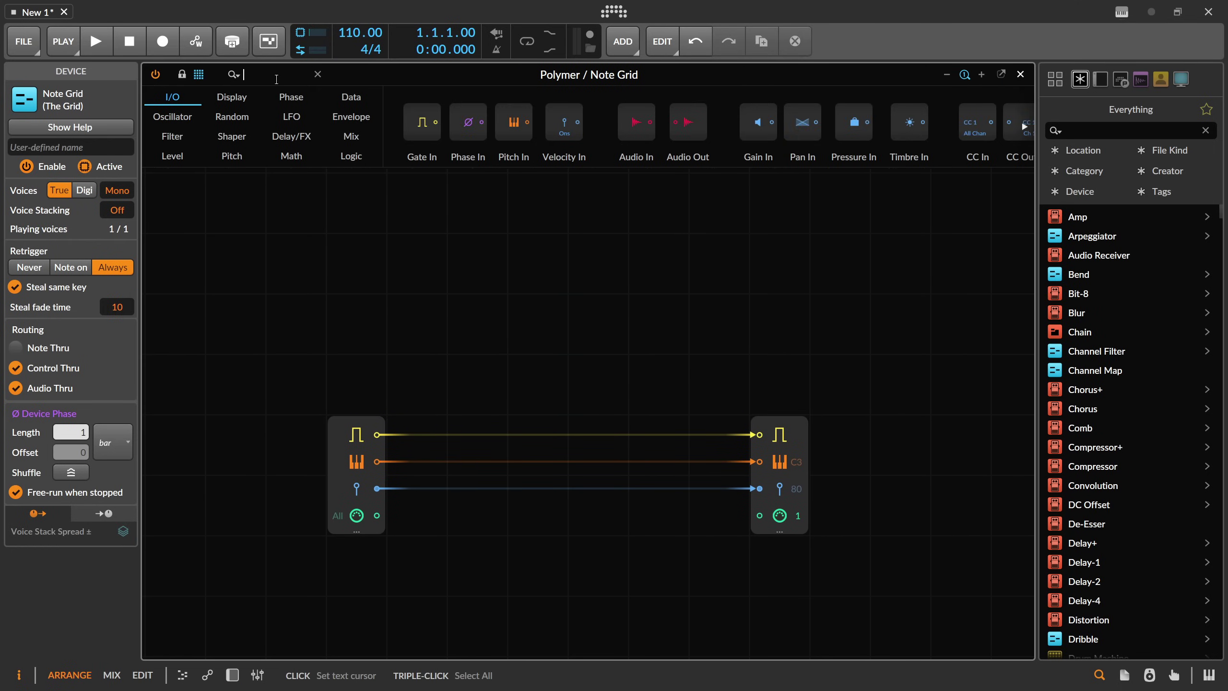
type("array")
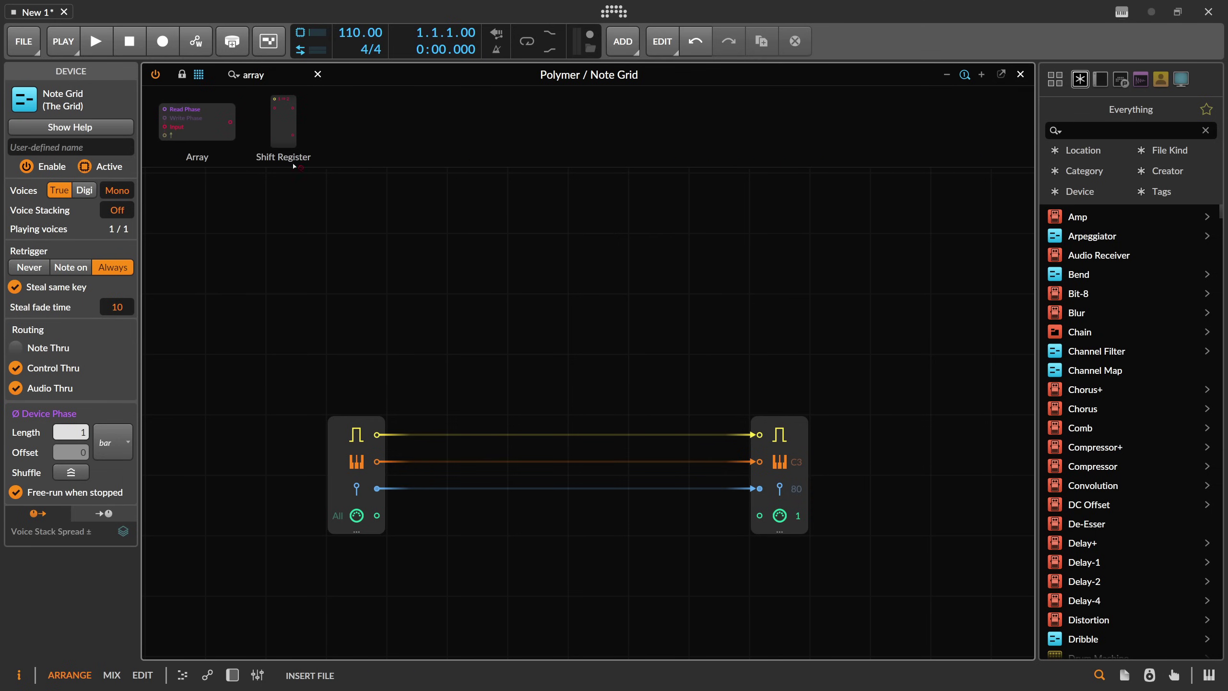
left_click_drag(294, 167, 552, 292)
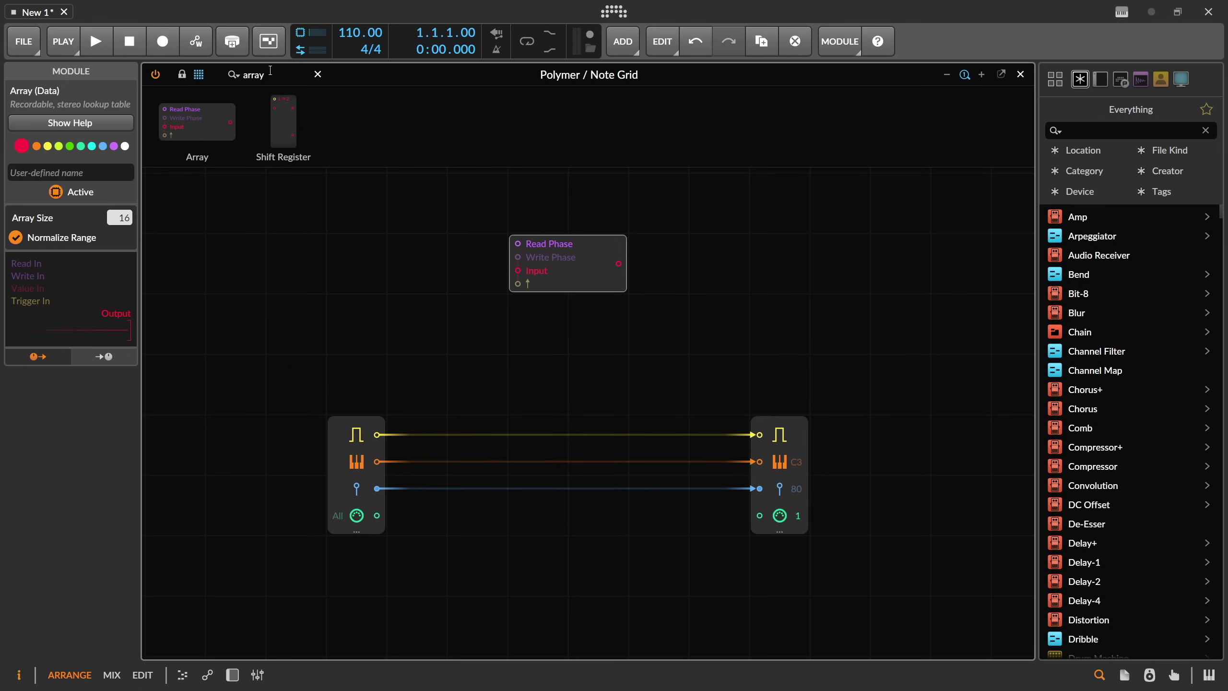
- Add an Ø Counter module beside the Array and set its step count to 8
left_click_drag(272, 75, 169, 83)
key("BackSpace")
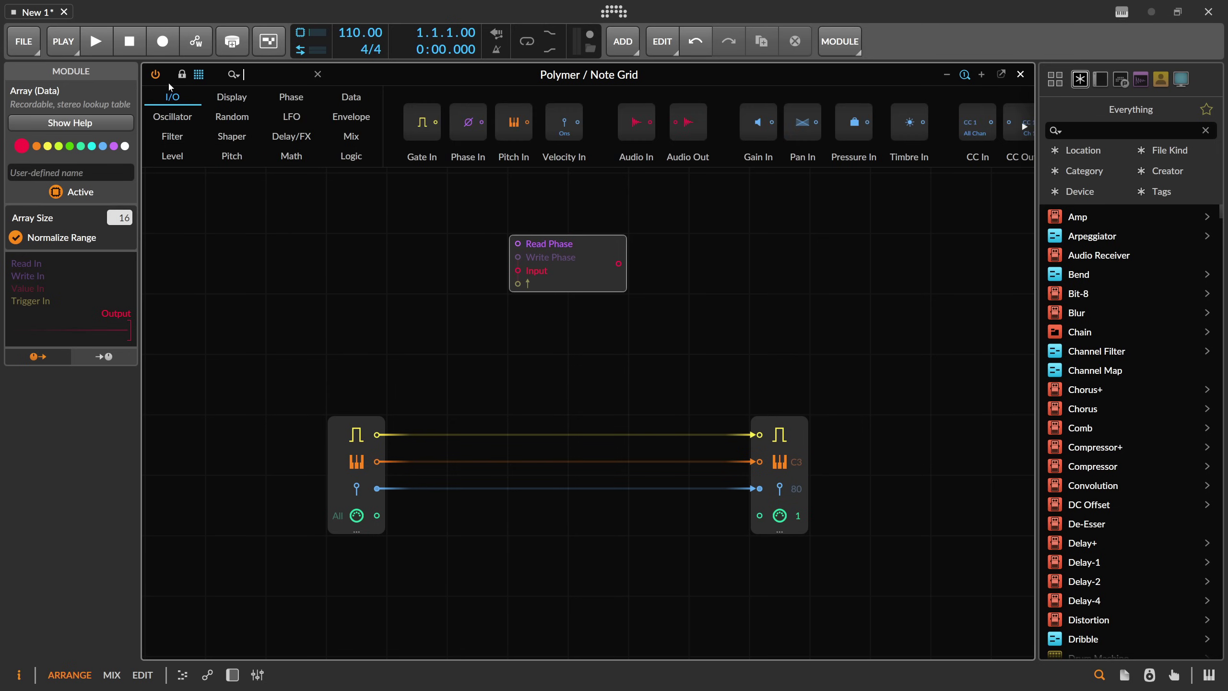
type("counter")
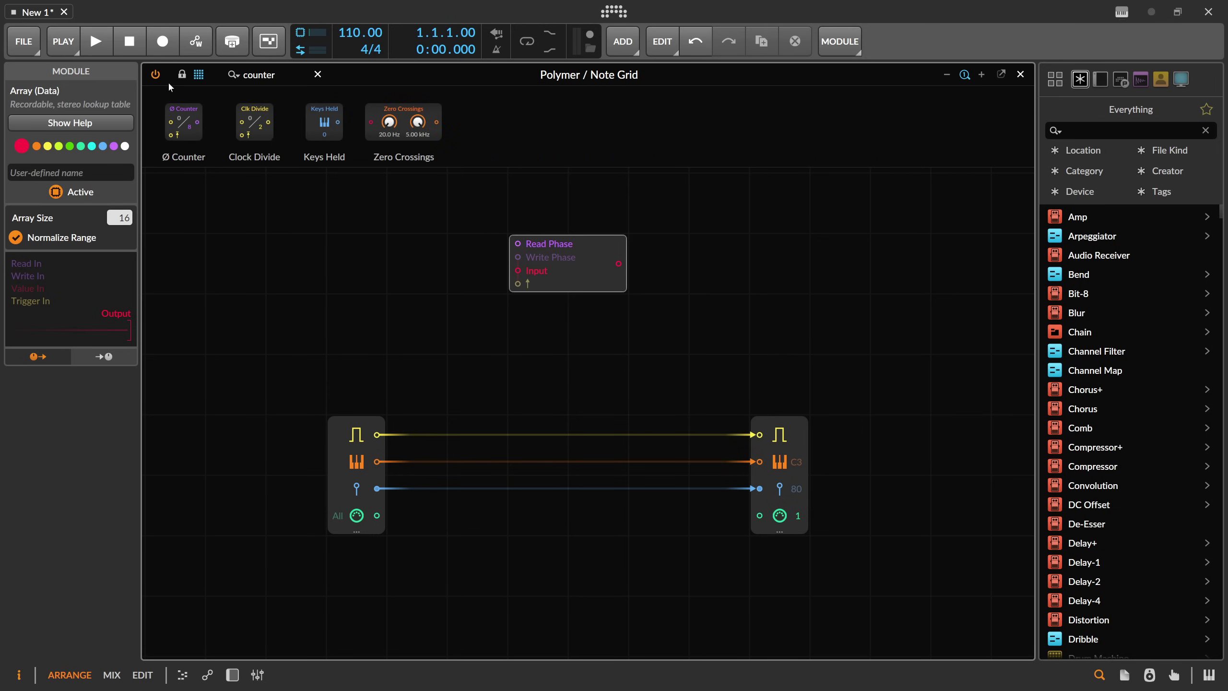
key("Return")
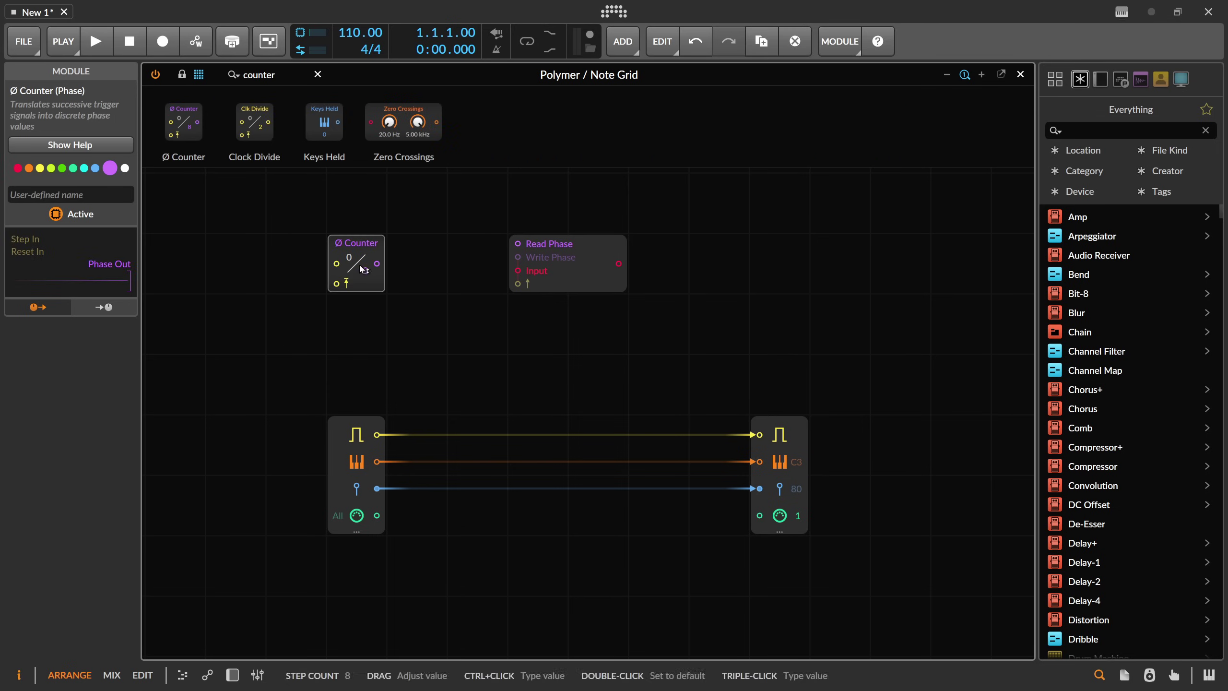
left_click_drag(375, 281, 370, 275)
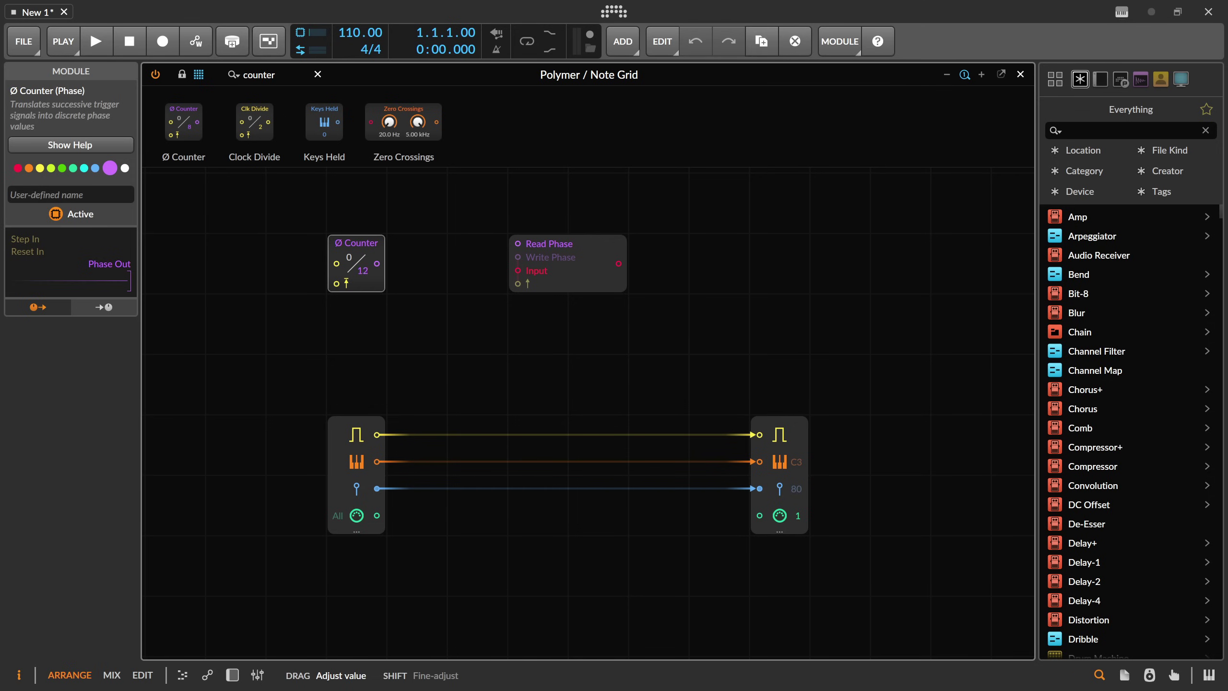
left_click_drag(366, 274, 370, 287)
mouse_move(359, 242)
left_mouse_down()
mouse_move(420, 242)
mouse_move(363, 266)
left_mouse_up()
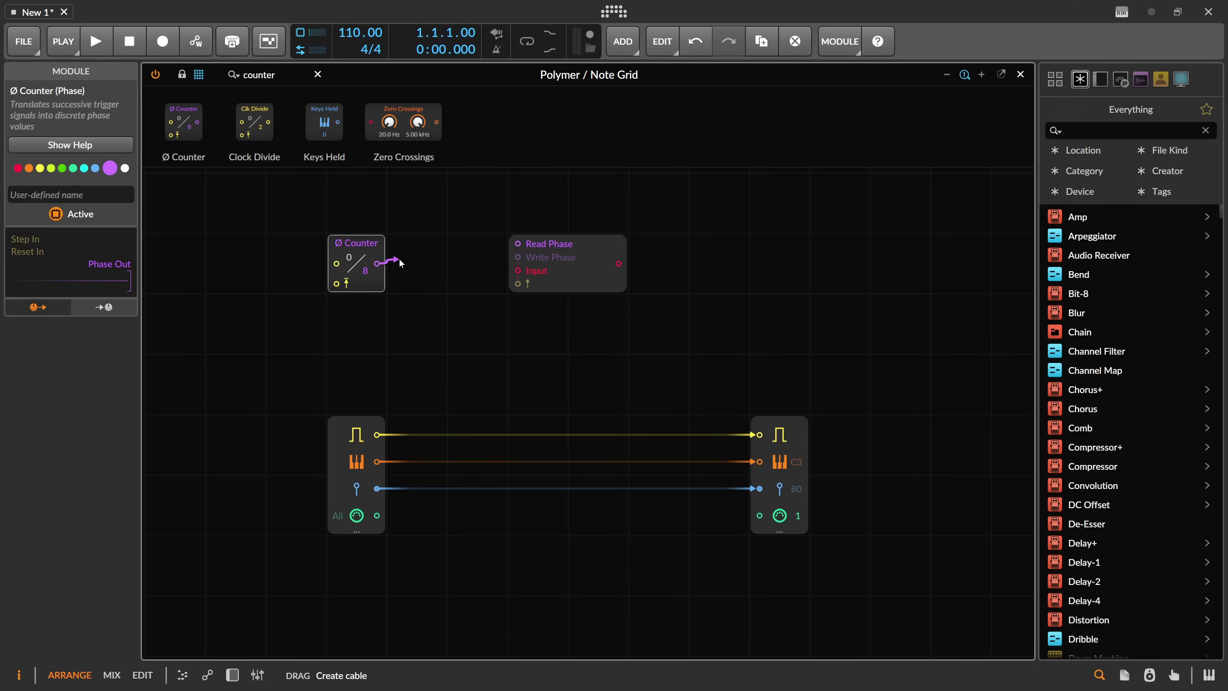
- Connect the Array's Write Phase to the Ø Counter, its Input to the note pitch, and its trigger input to the note gate
left_click_drag(400, 262, 513, 259)
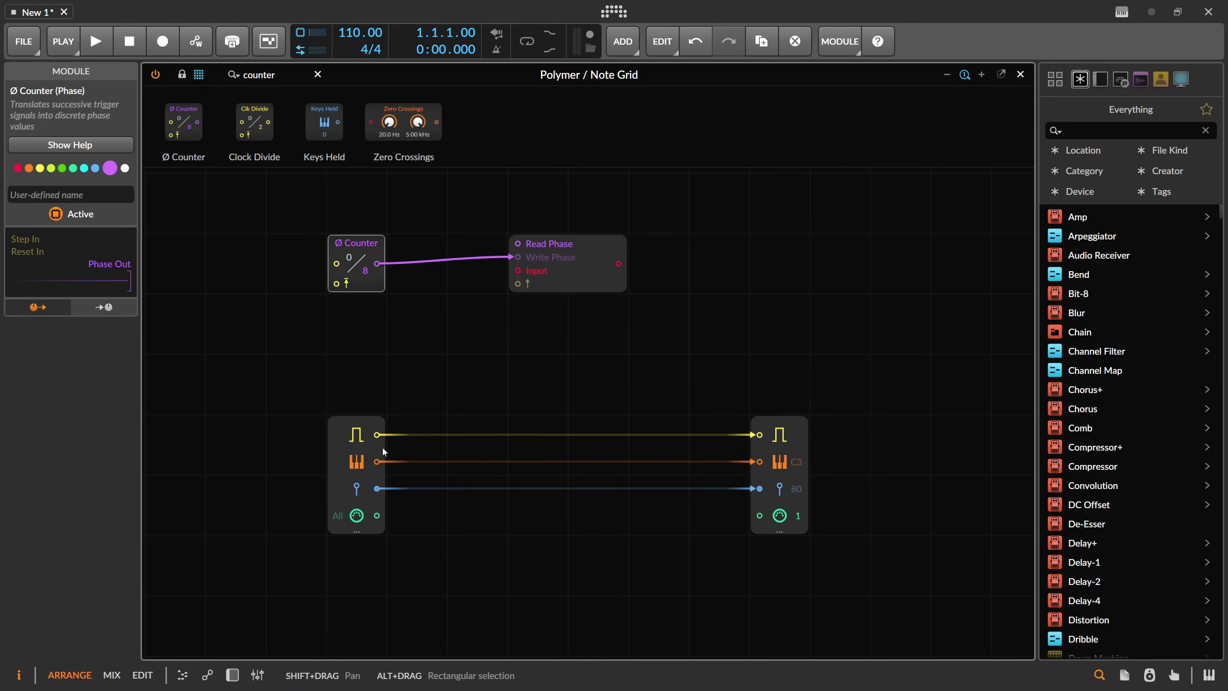
left_click_drag(377, 461, 512, 277)
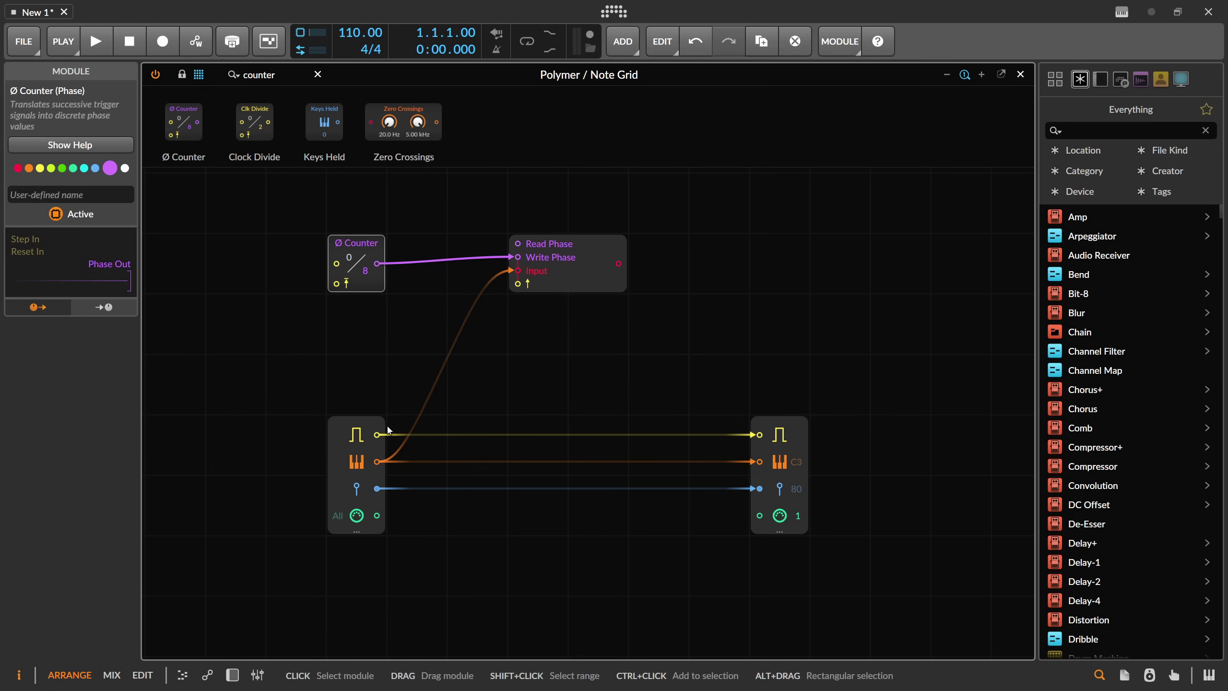
left_click_drag(376, 435, 518, 288)
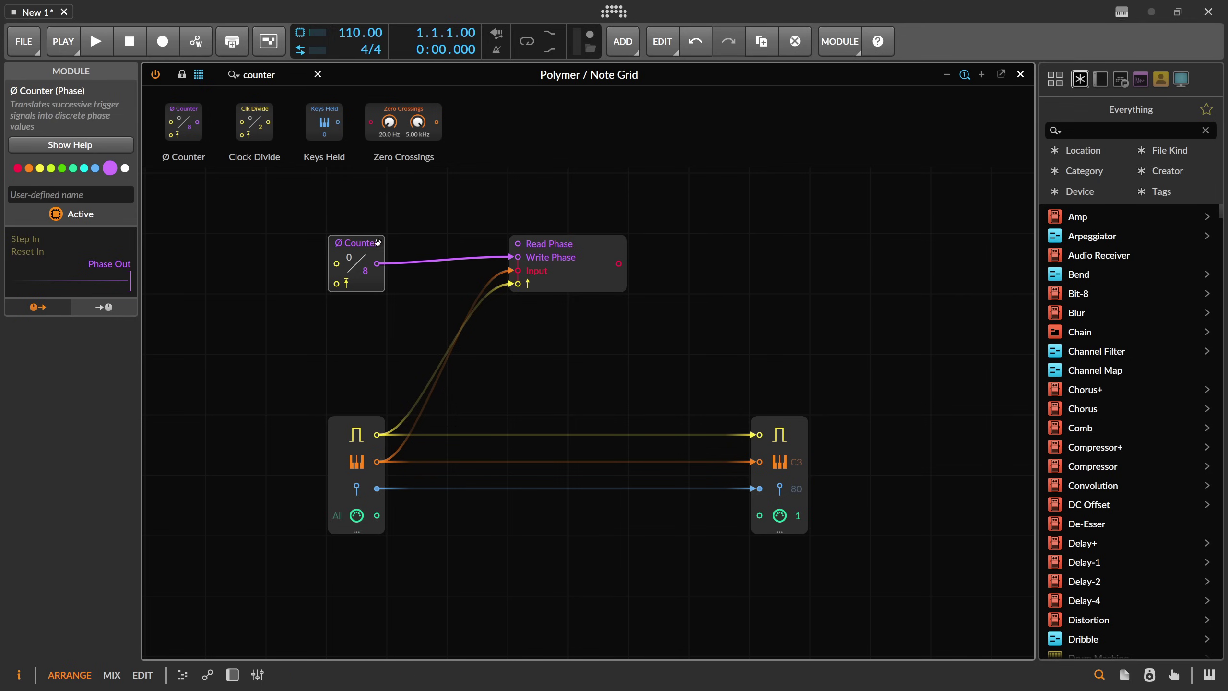
- Connect the note gate to the Ø Counter's step input and reposition the counter closer to the Array and one row lower
left_click_drag(354, 275, 414, 274)
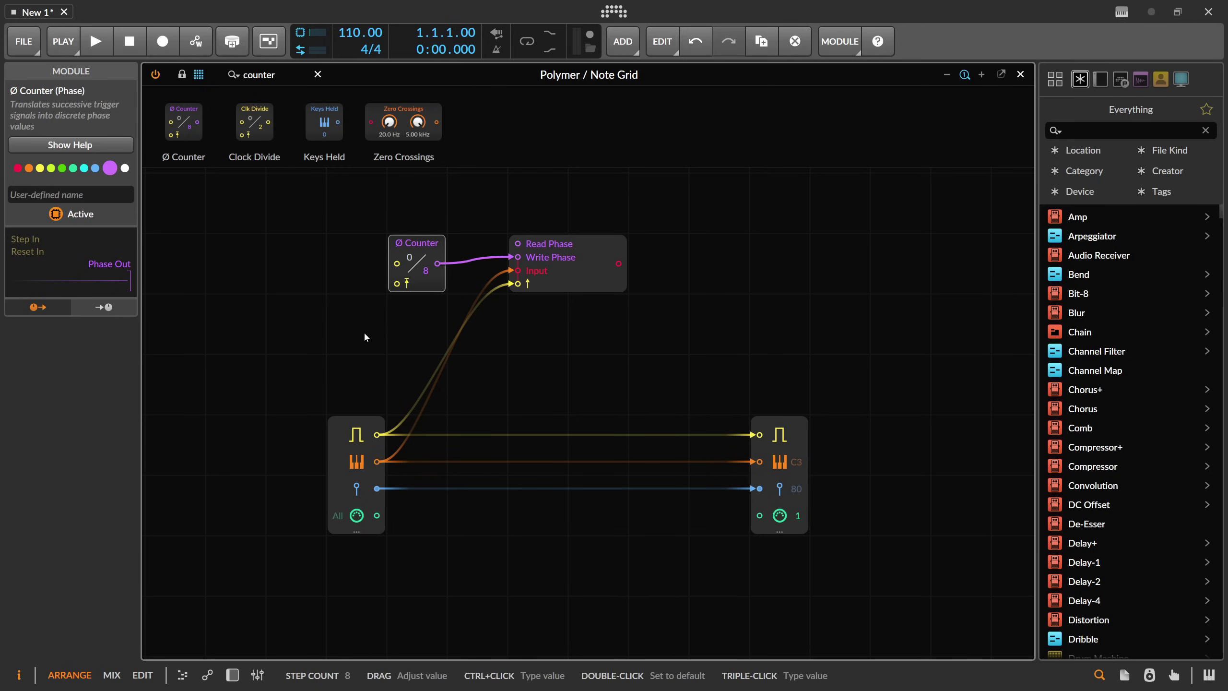
left_click_drag(377, 434, 397, 263)
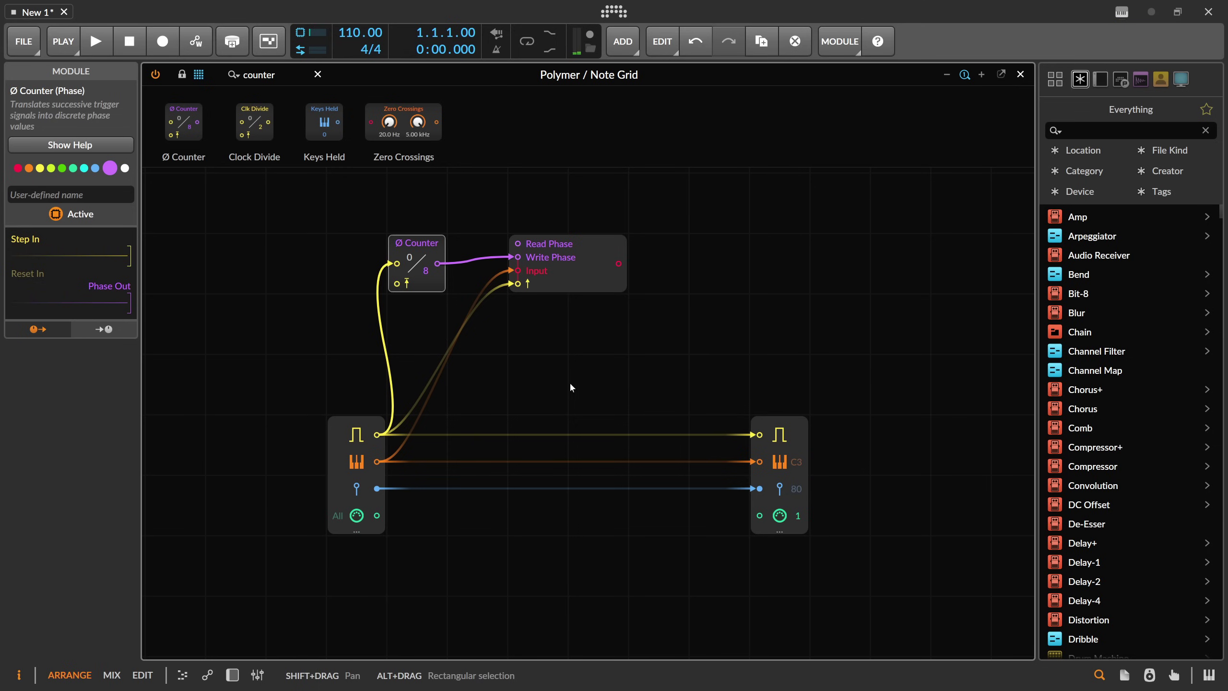
left_click_drag(412, 246, 412, 307)
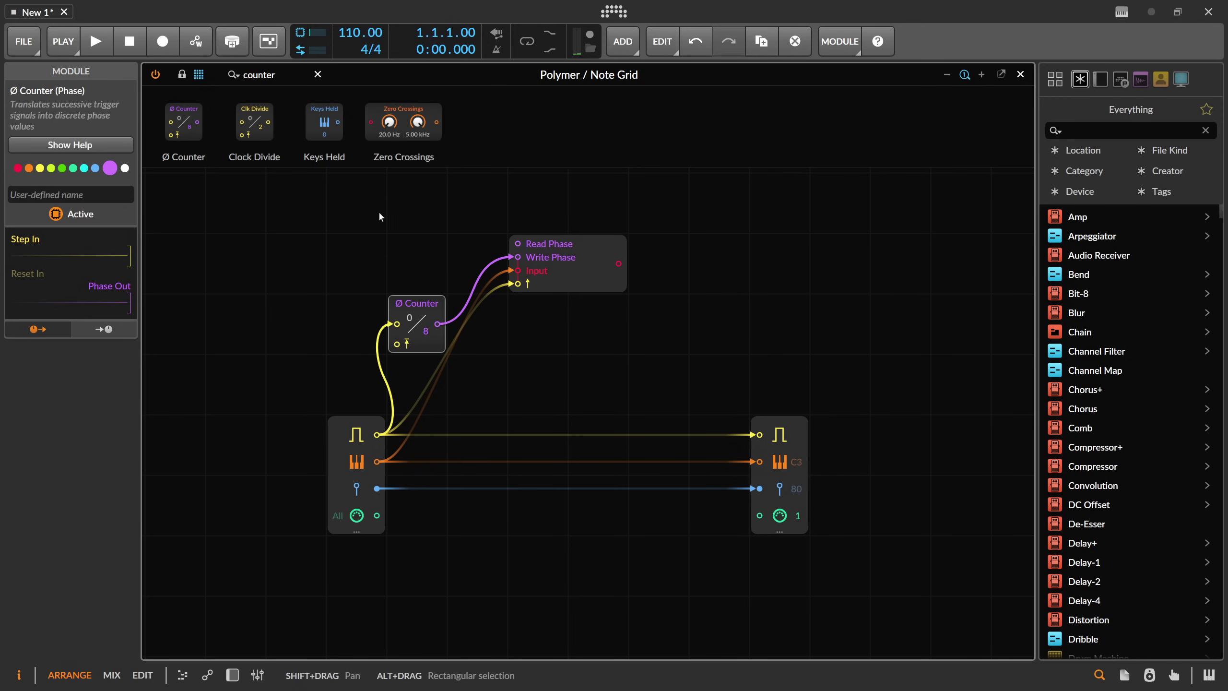
- Add a second Ø Counter above the first, name it "playback" and connect it to the Array's Read Phase
left_click_drag(191, 117, 395, 270)
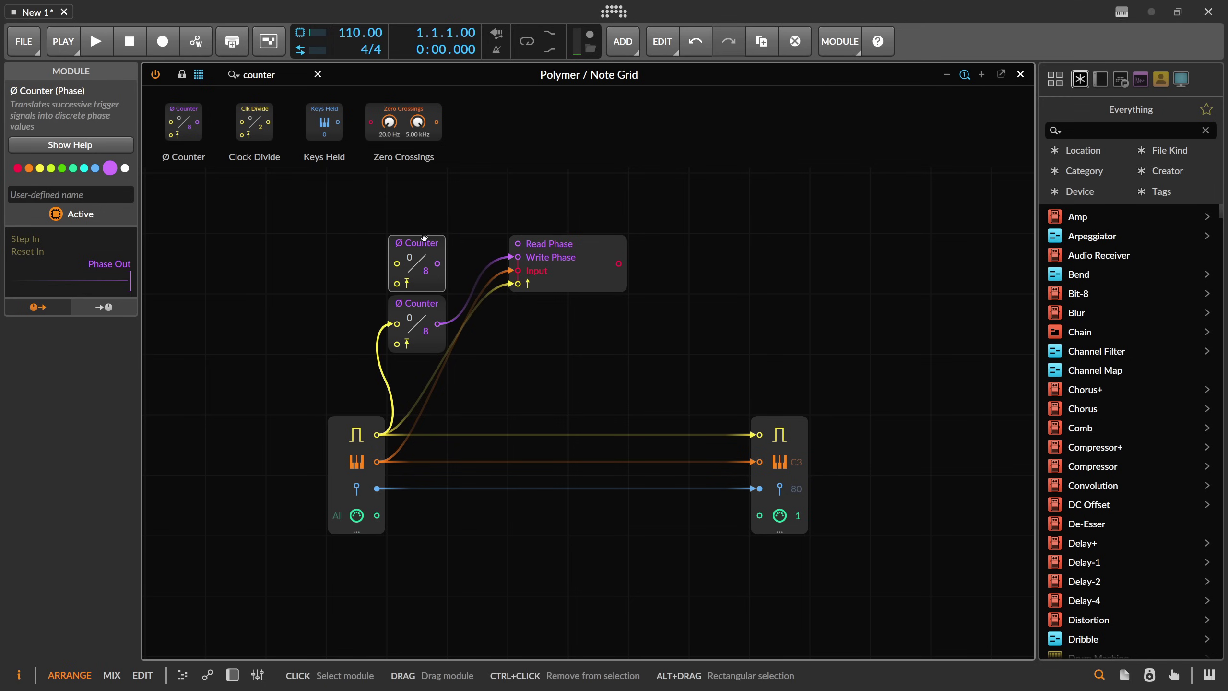
left_click(85, 196)
type("pla")
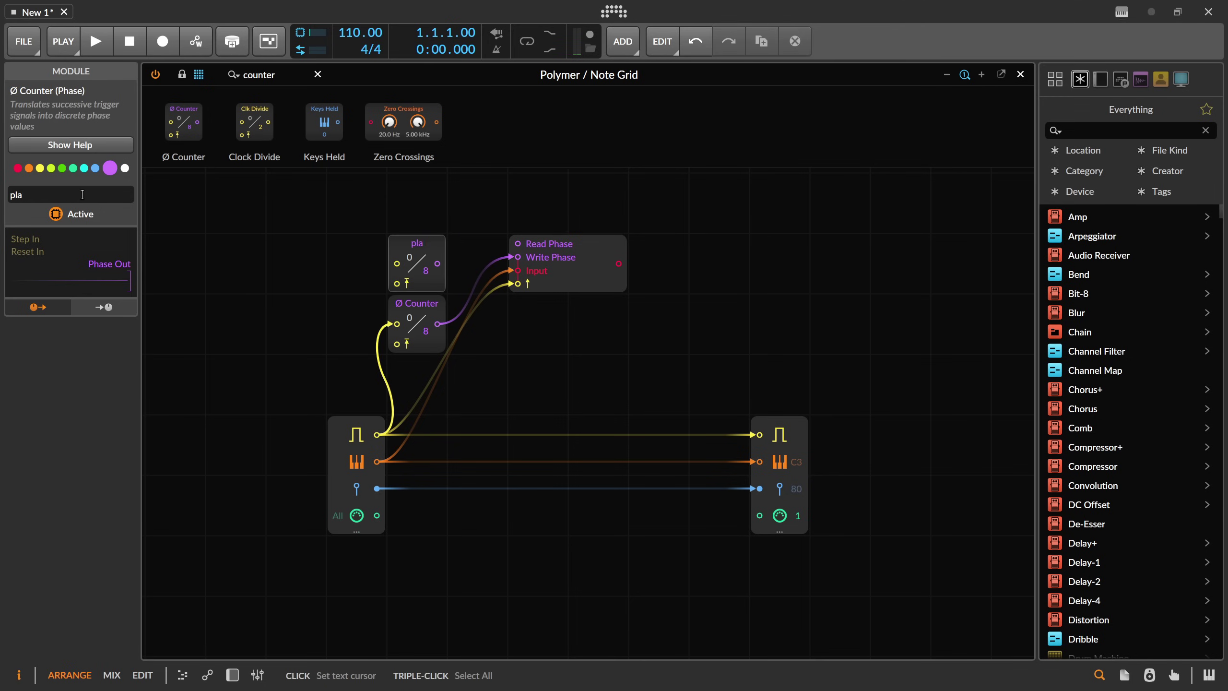
type("yback")
left_click_drag(453, 269, 517, 243)
- Add a Triggers module with N = 8 feeding the playback counter's step input
left_click(417, 204)
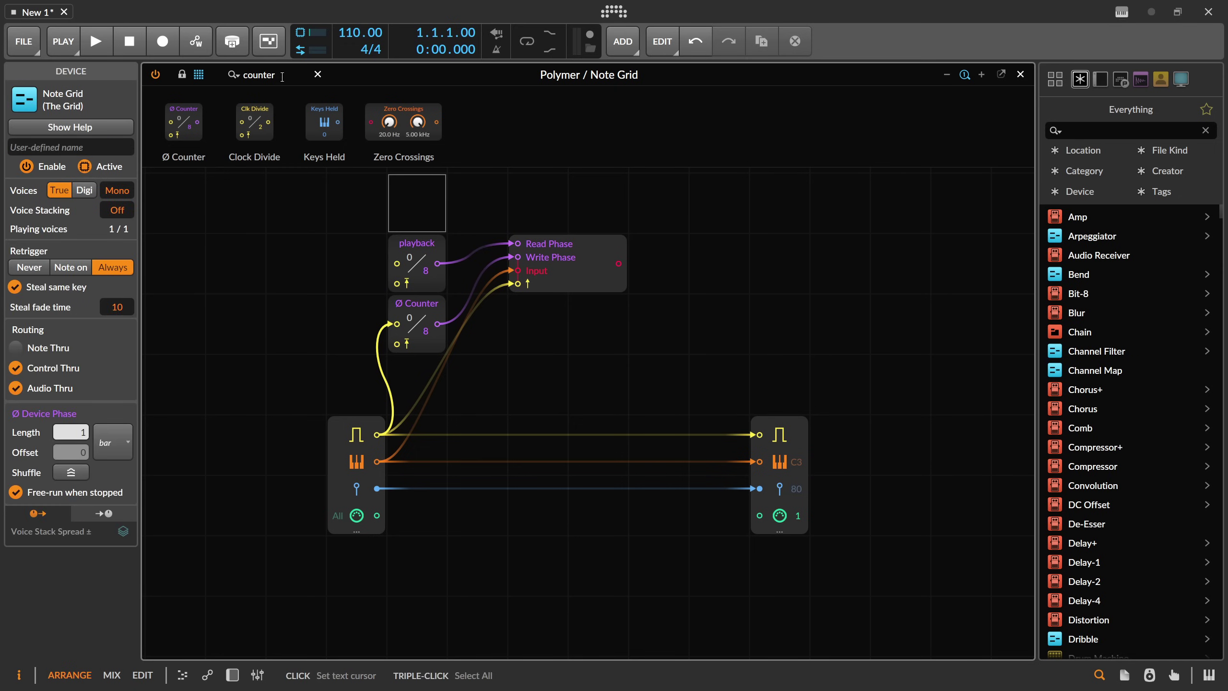
left_click(259, 75)
type("trigger")
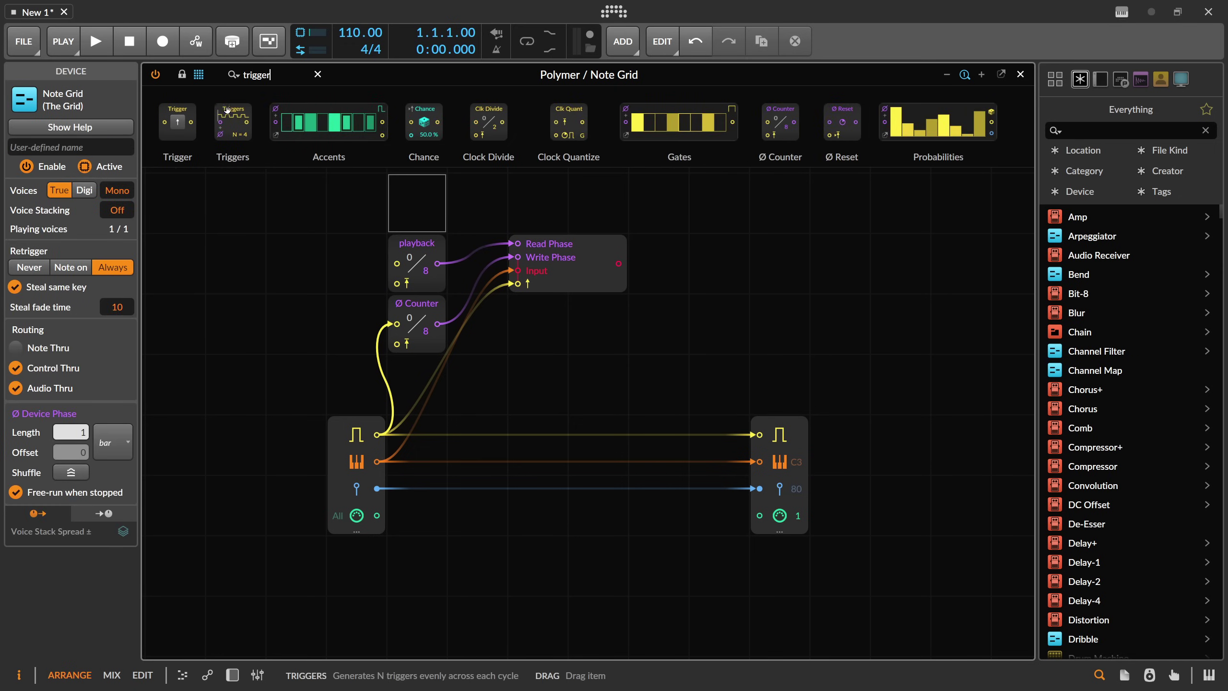
left_click_drag(233, 123, 396, 264)
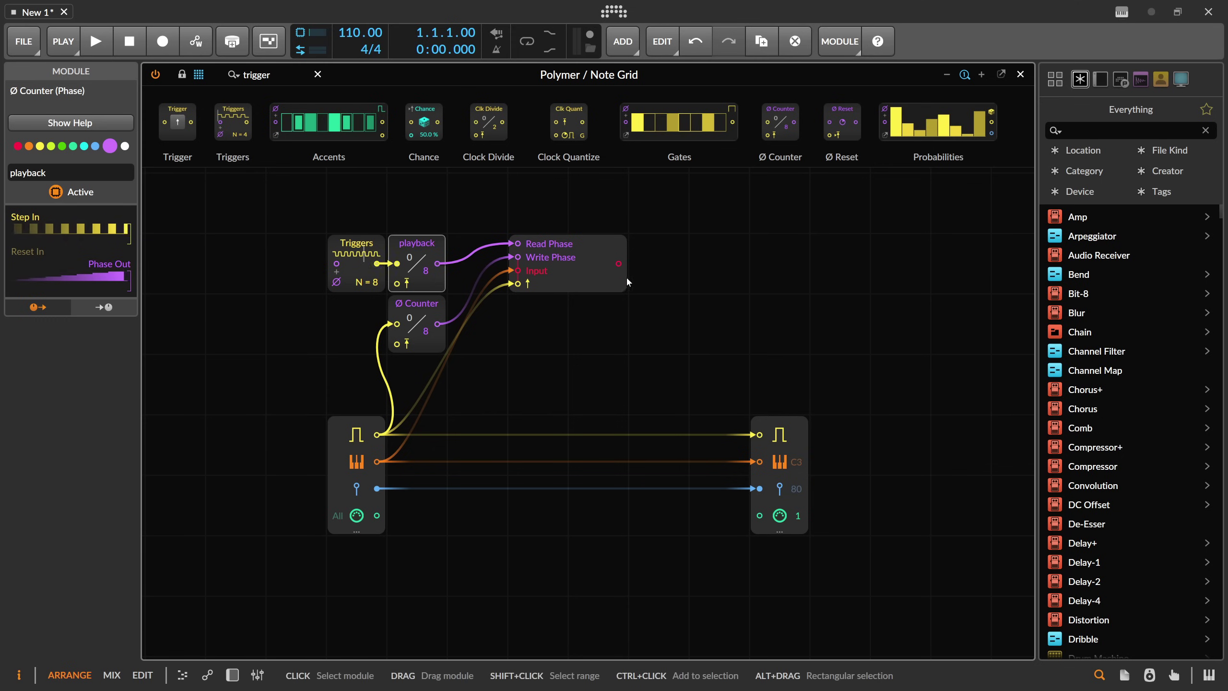
- Colour the Array orange, then route its output to the note output's pitch and the Triggers signal to the note output's gate
left_click(607, 240)
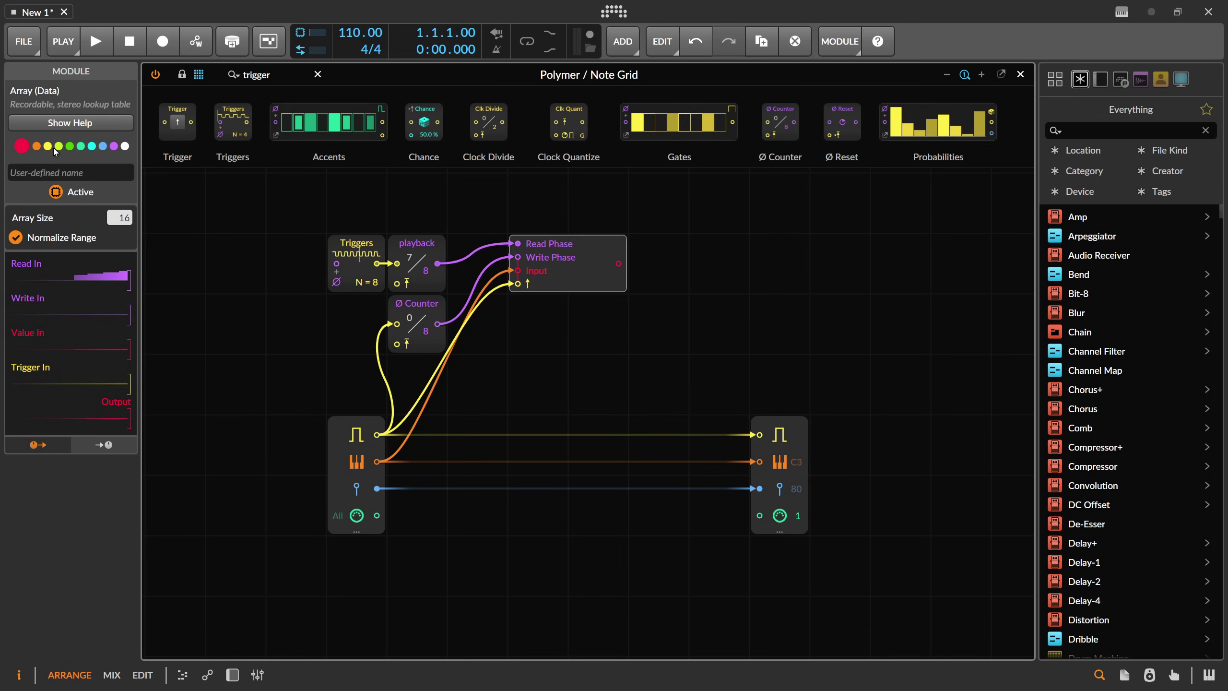
left_click(37, 146)
left_click_drag(618, 263, 759, 462)
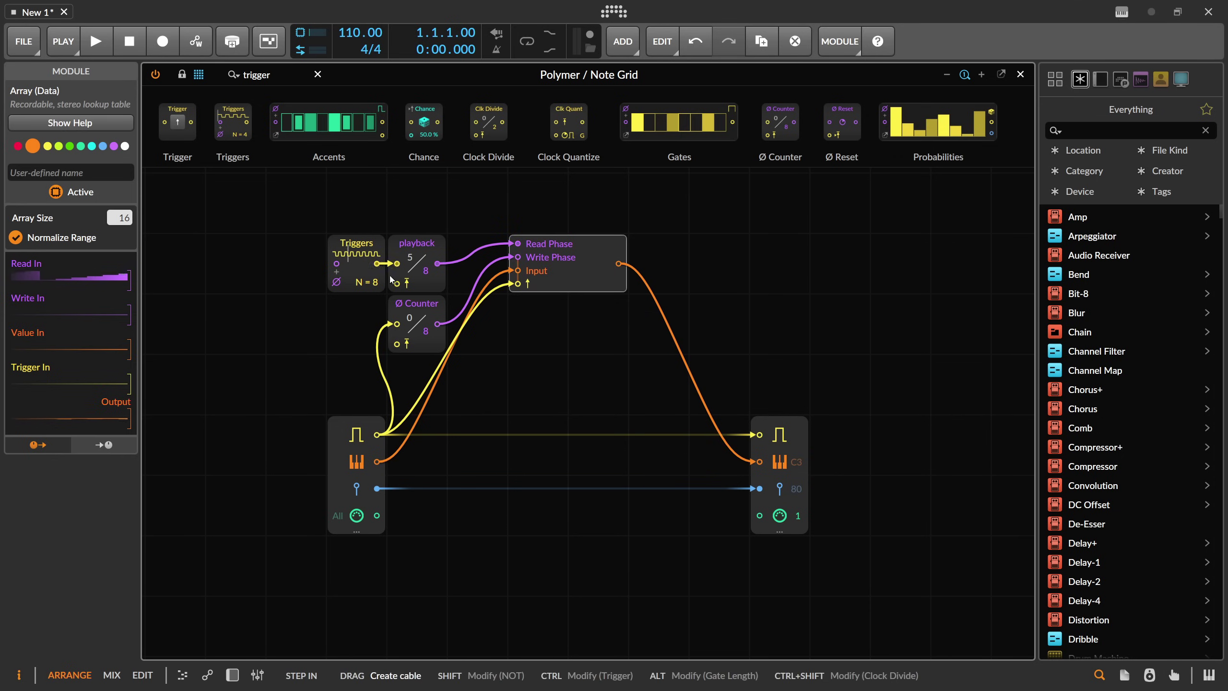
left_click_drag(396, 263, 759, 435)
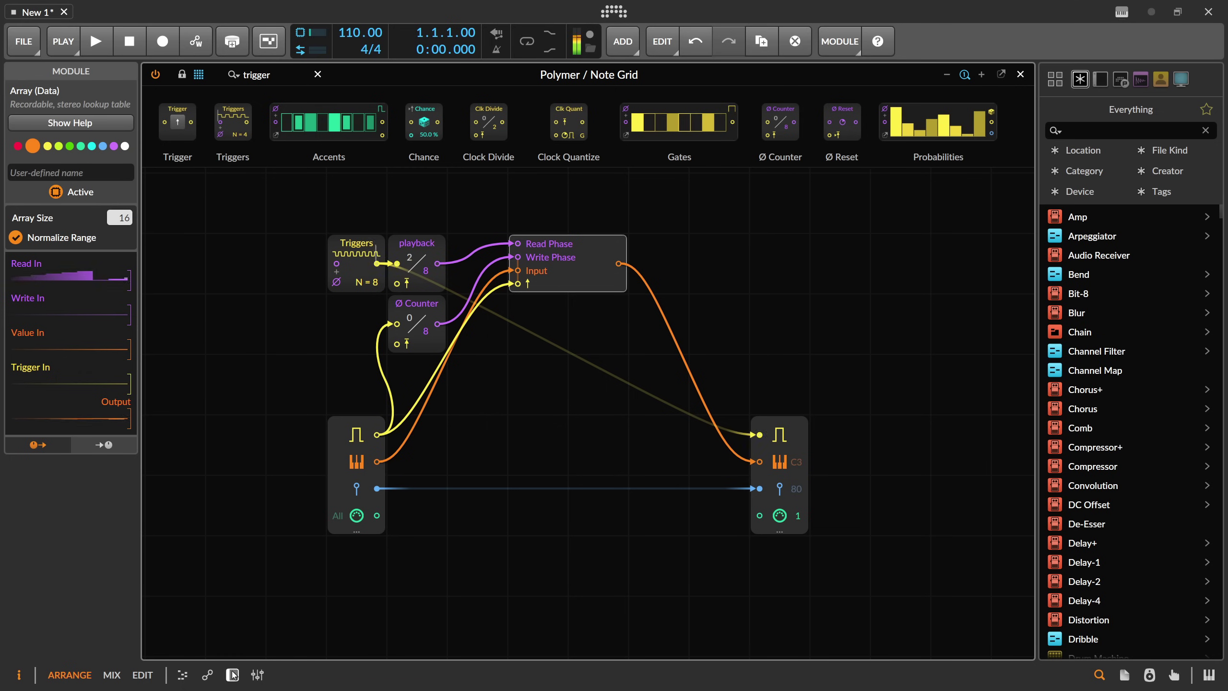
- Lower the Polymer synth's output level in two small adjustments and return to the enlarged patch view
key("d")
left_click_drag(477, 657, 570, 666)
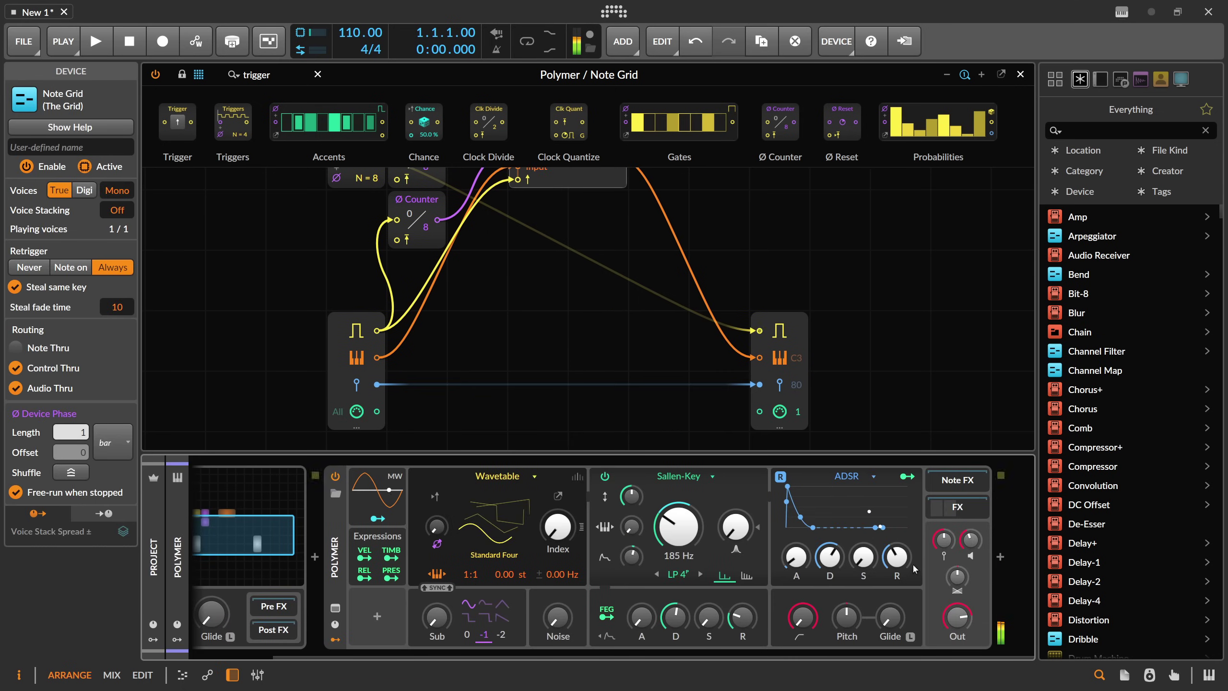
left_click_drag(971, 540, 970, 545)
key("d")
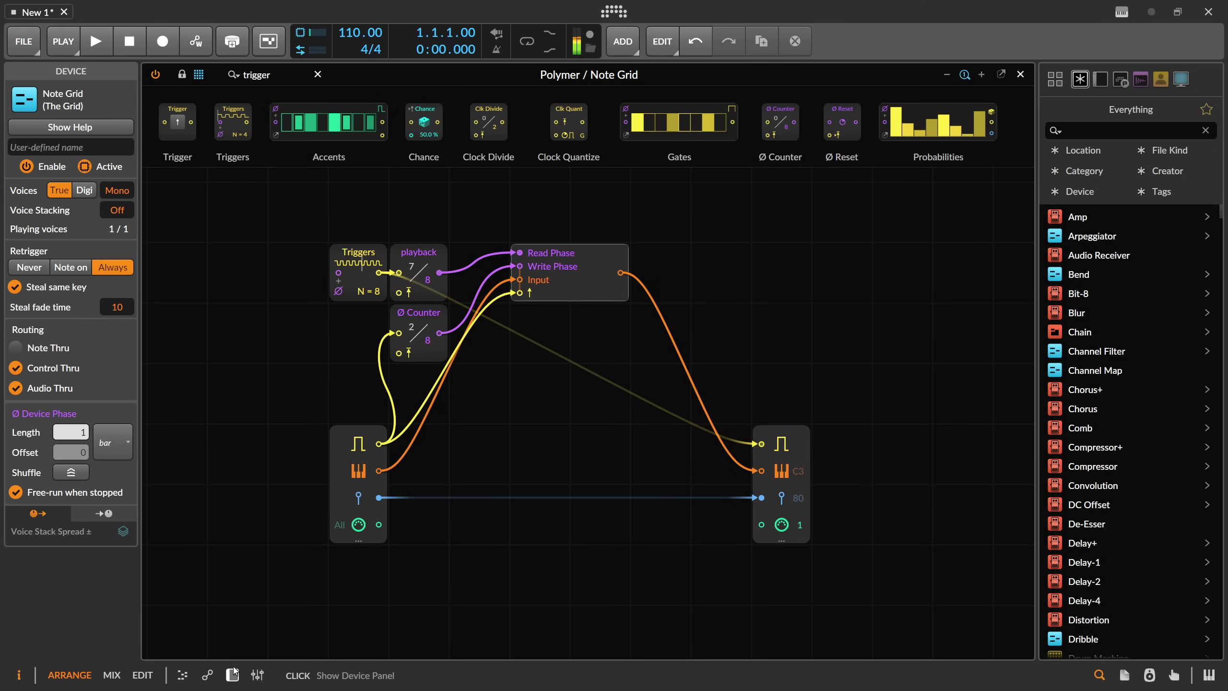
left_click(233, 675)
left_click_drag(452, 656, 576, 656)
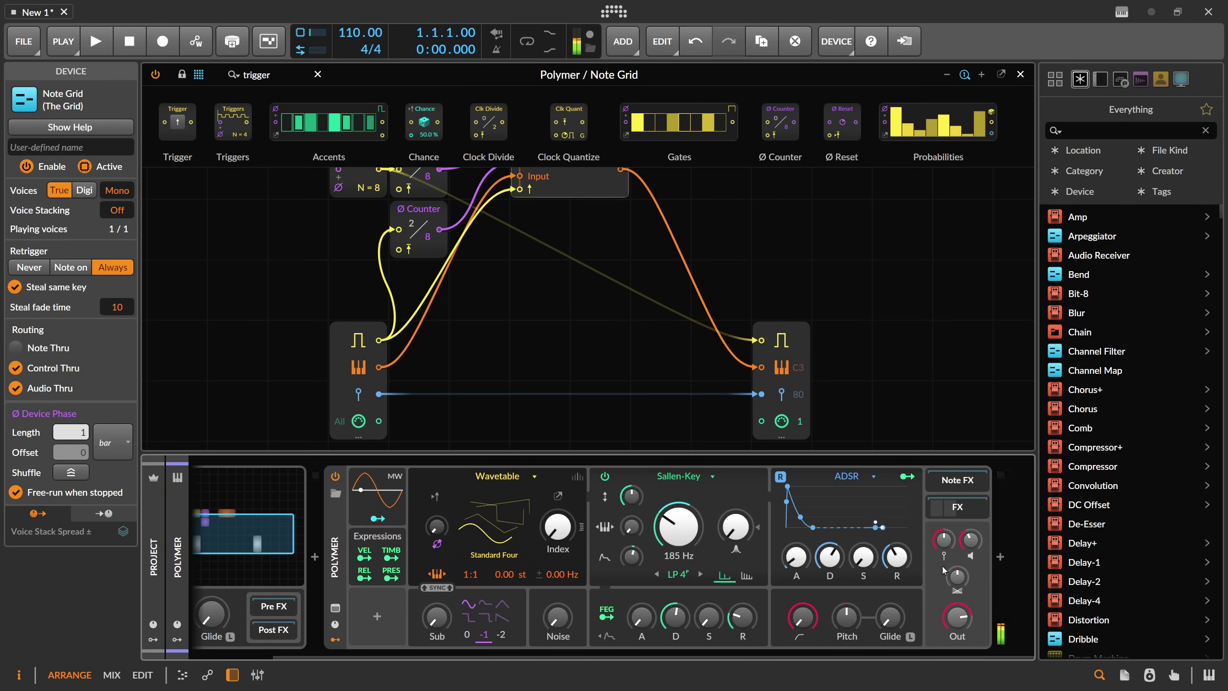
left_click_drag(977, 544, 976, 564)
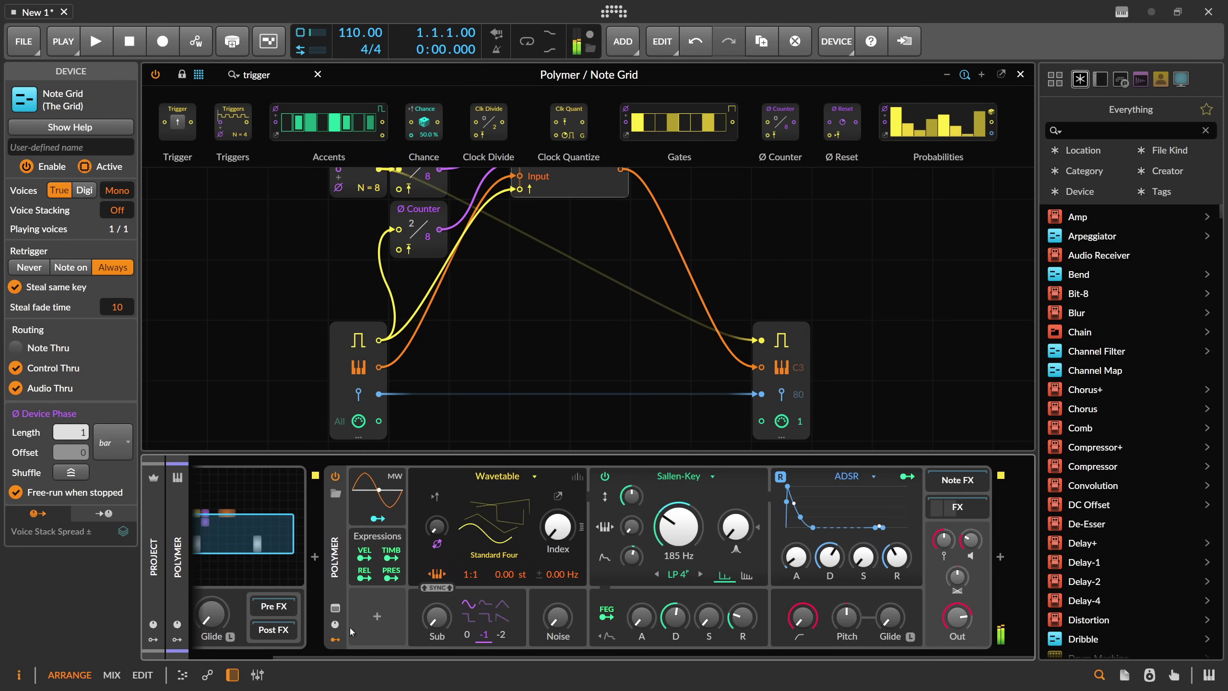
left_click(234, 674)
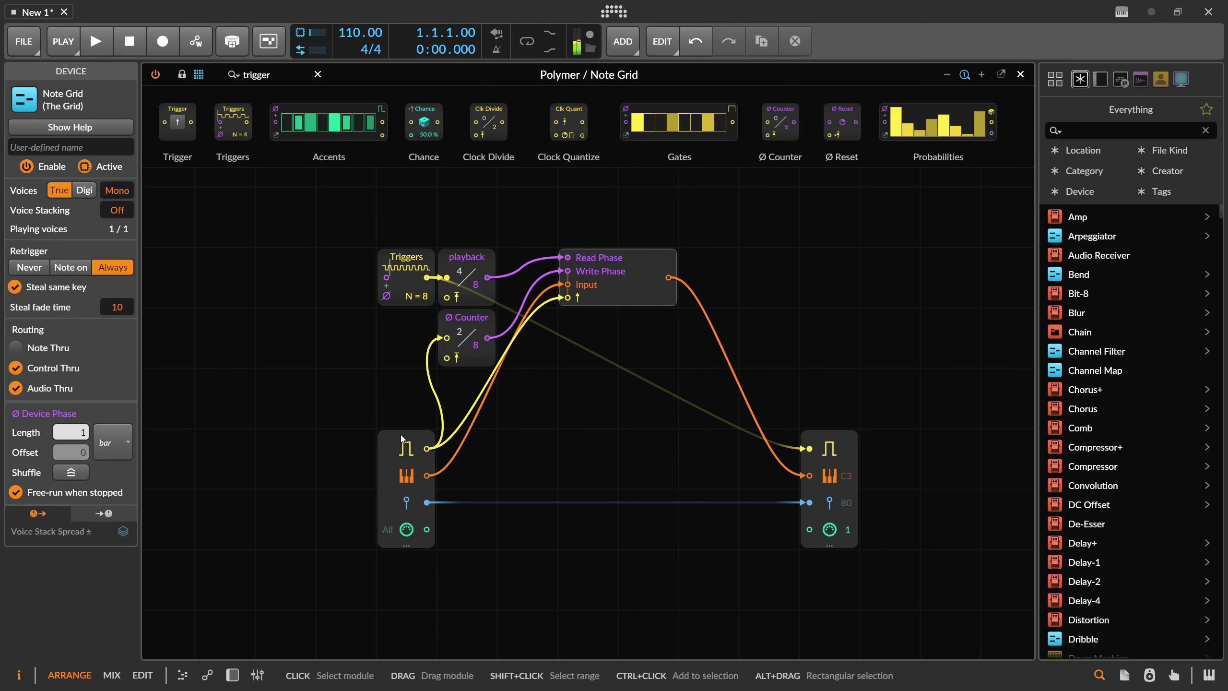
- Move the Note In module farther from the note output and check the Polymer's velocity expression modulation
left_click_drag(410, 442, 289, 442)
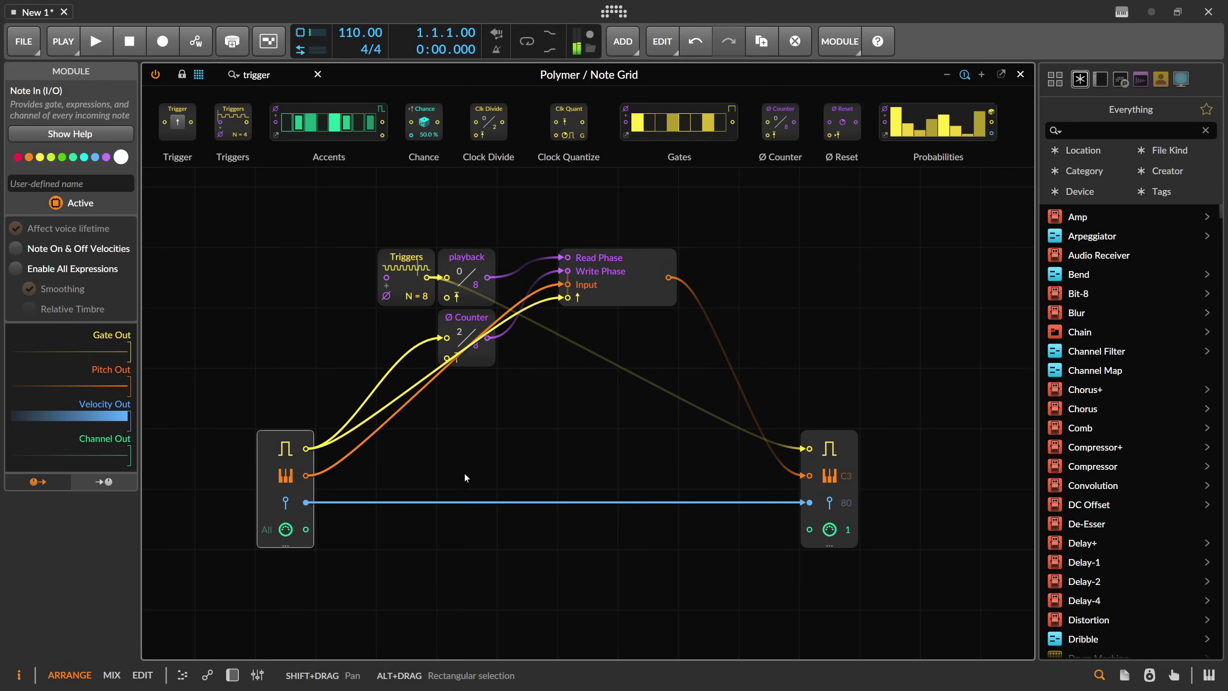
left_click(232, 674)
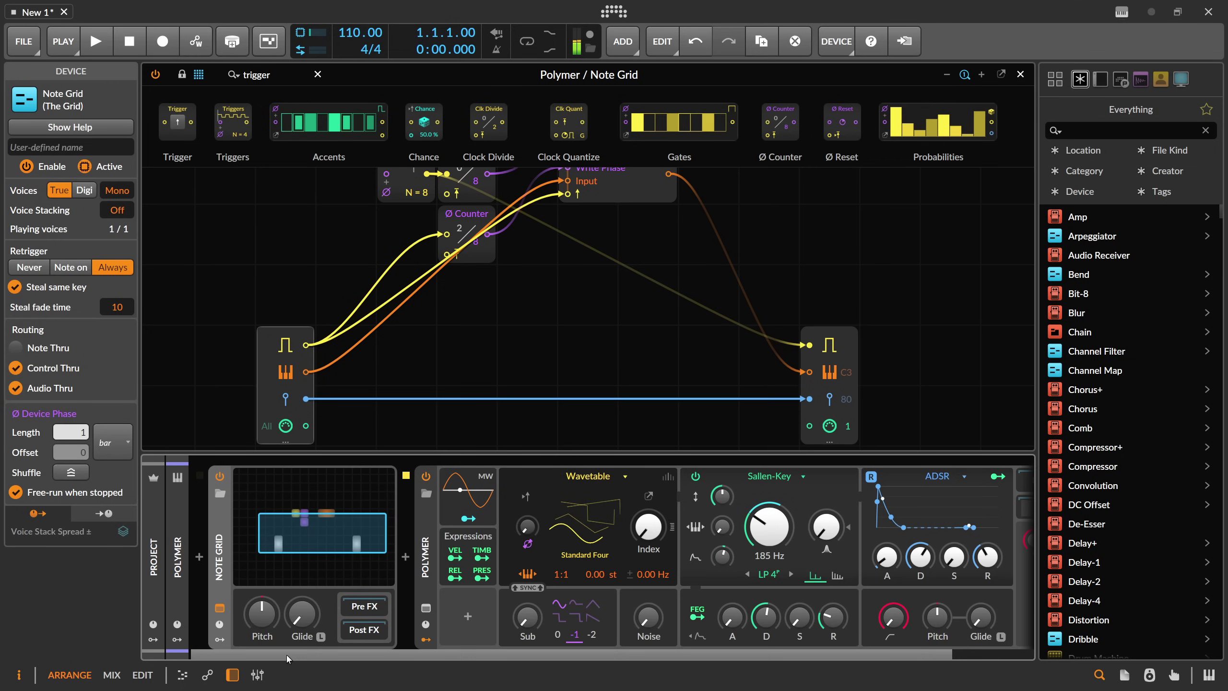
left_click_drag(355, 658, 375, 659)
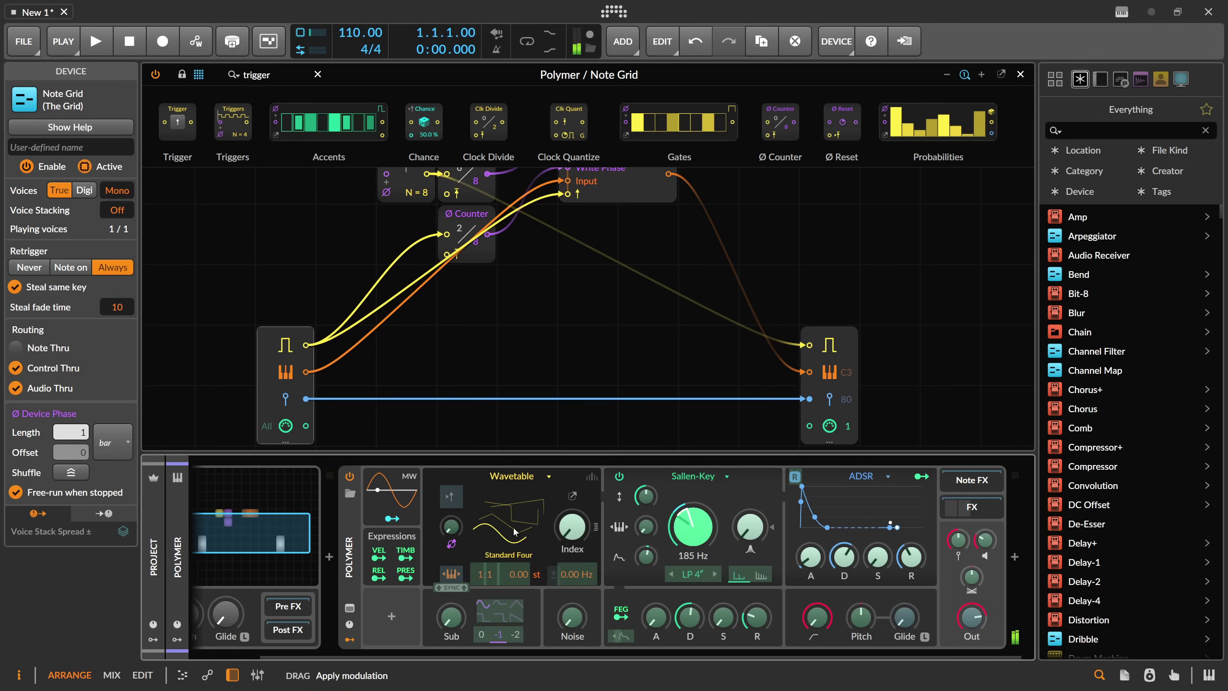
left_click(372, 558)
left_click_drag(352, 658, 220, 661)
left_click(231, 675)
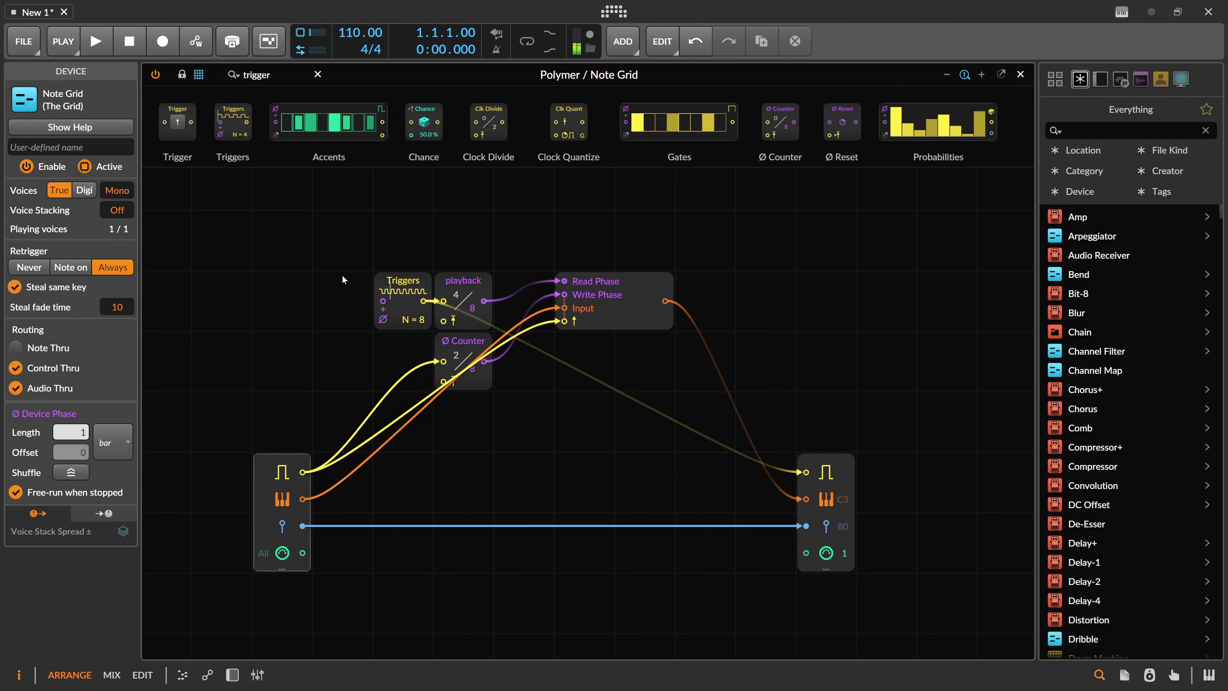
- Move the Triggers, playback and Ø Counter modules together up and away from the Array
left_click_drag(342, 273, 486, 394)
left_click_drag(480, 322, 409, 270)
left_click(595, 291)
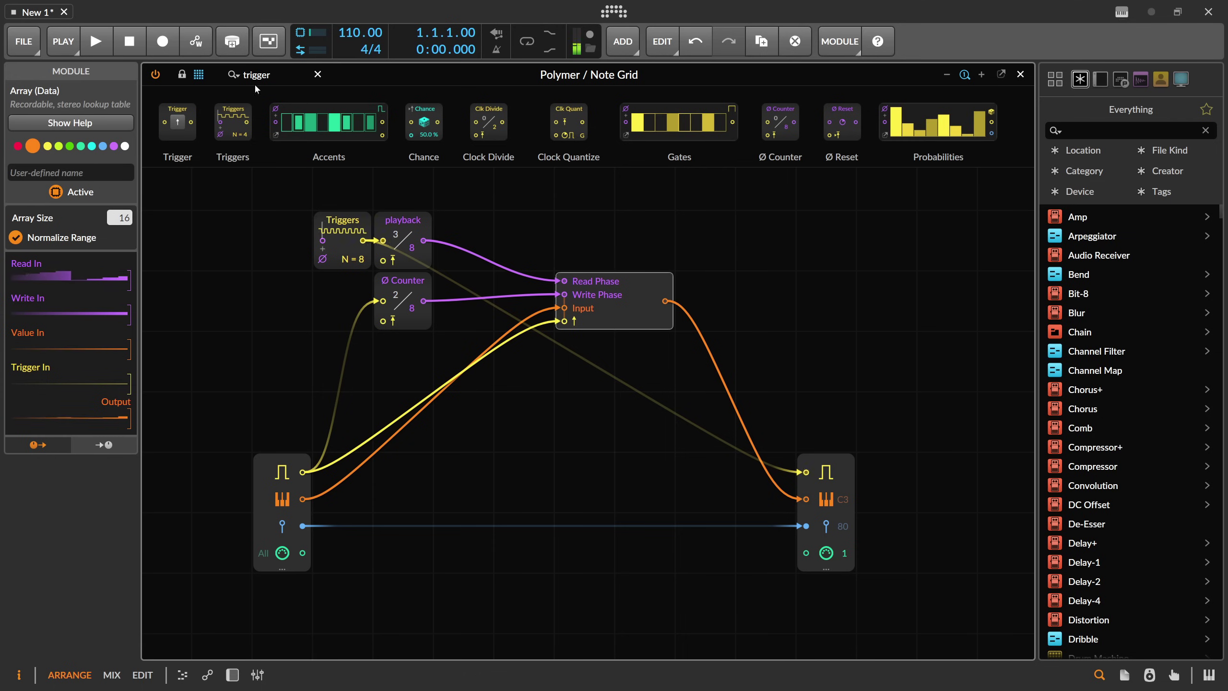
- Add a Toggle module between Triggers and the playback counter, with Triggers shifted to make room, and switch the toggle off
left_click_drag(274, 76, 187, 76)
key("BackSpace")
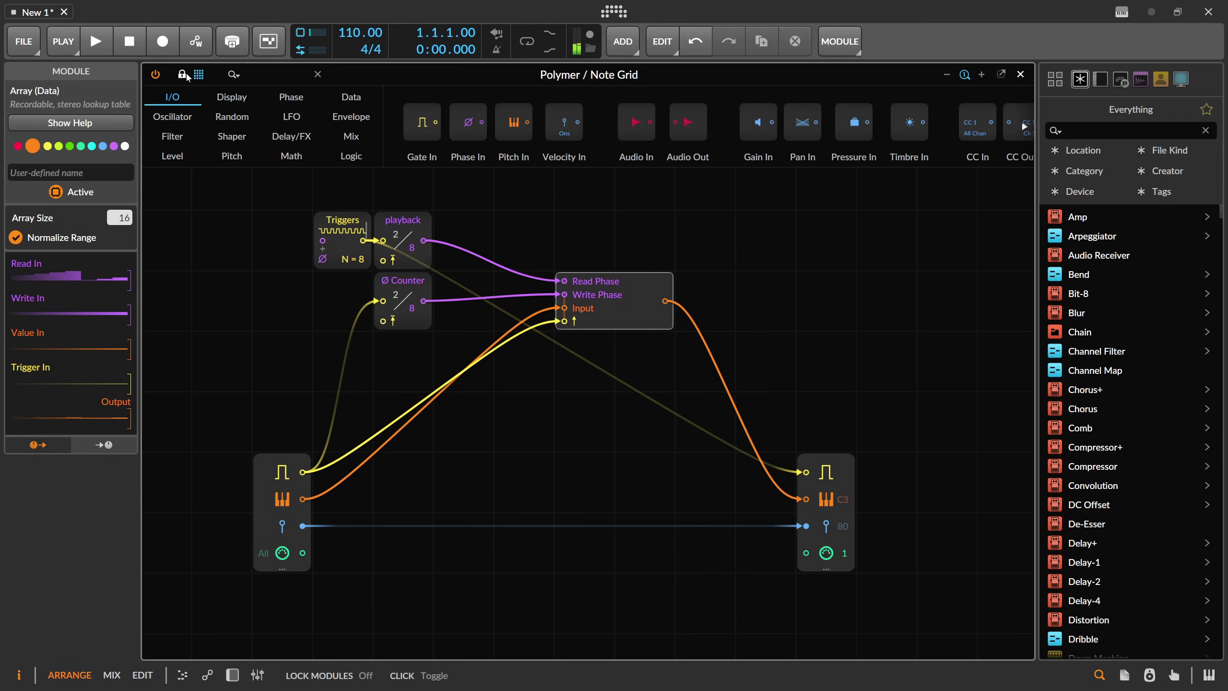
type("togg")
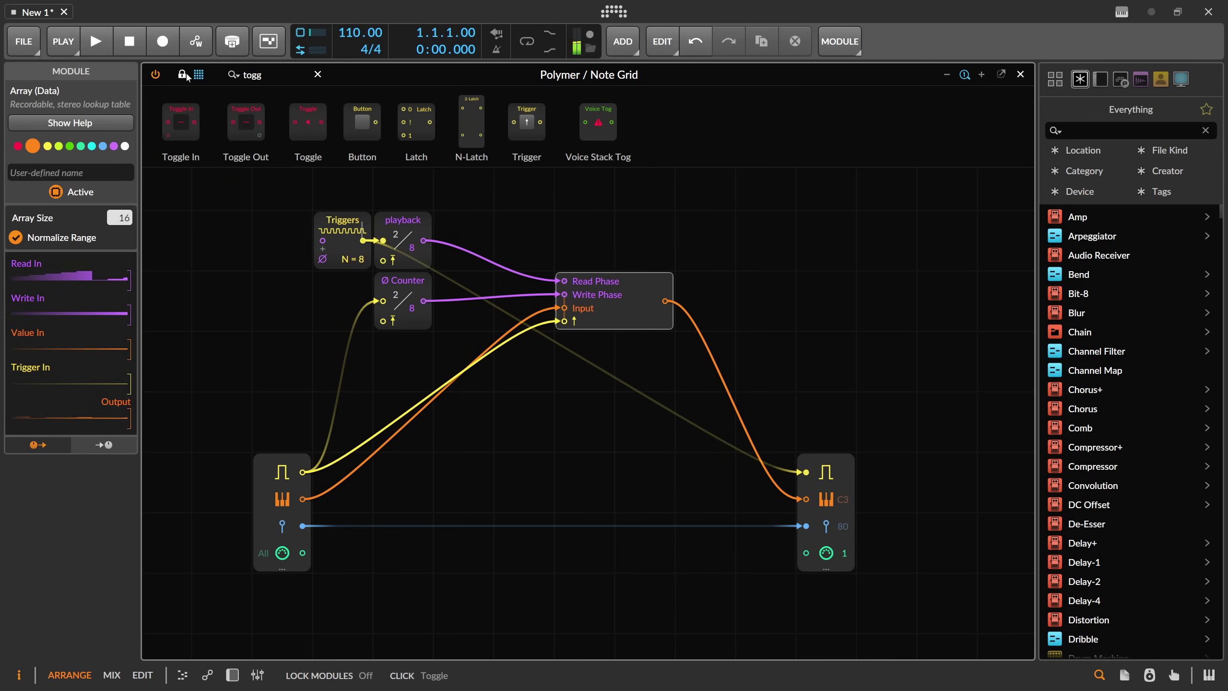
left_click_drag(308, 121, 222, 240)
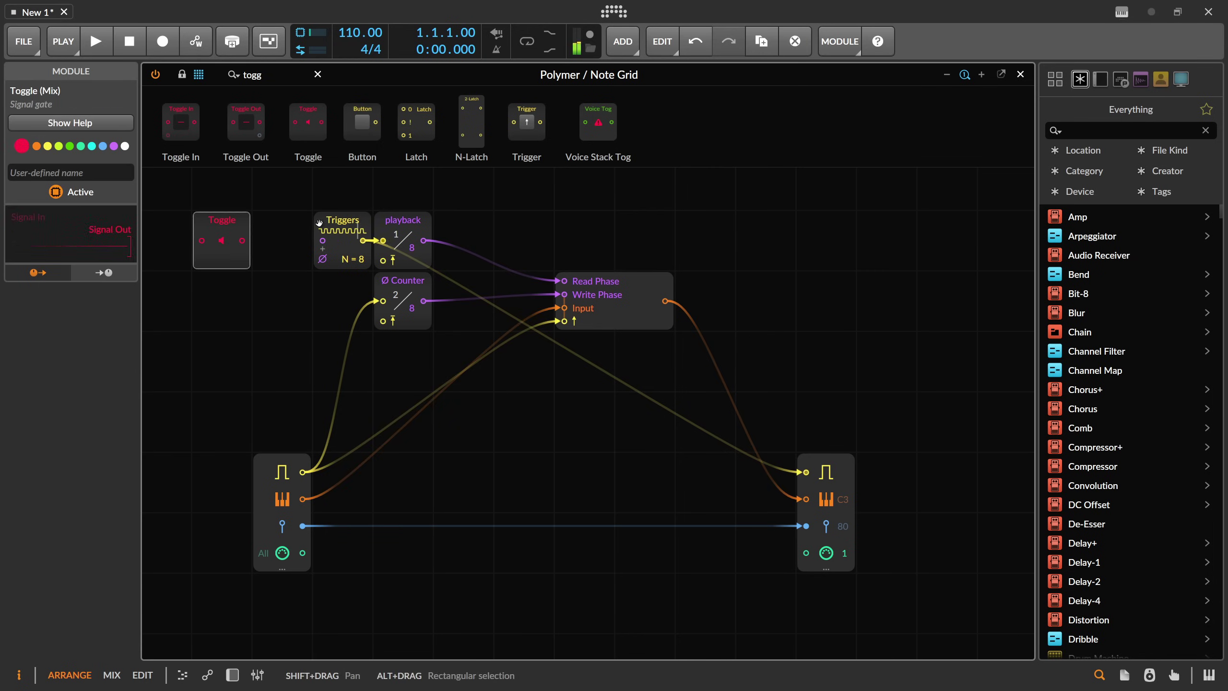
mouse_move(347, 245)
left_mouse_down()
mouse_move(224, 227)
mouse_move(343, 228)
left_mouse_up()
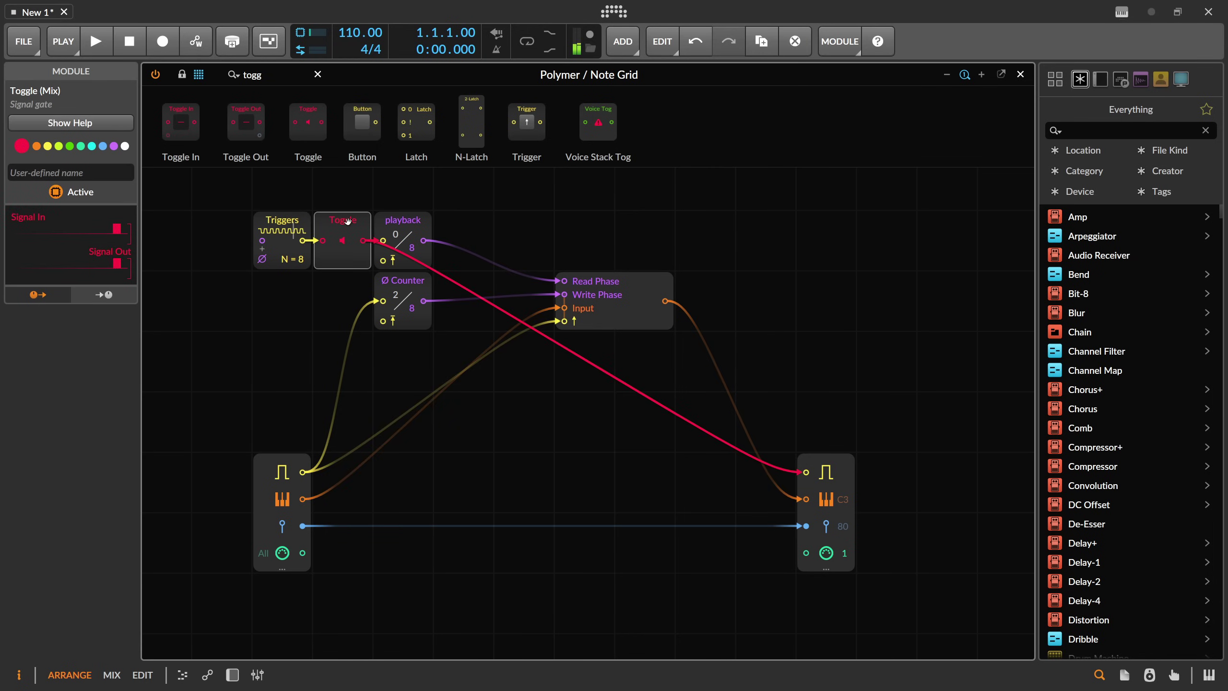
left_click(342, 240)
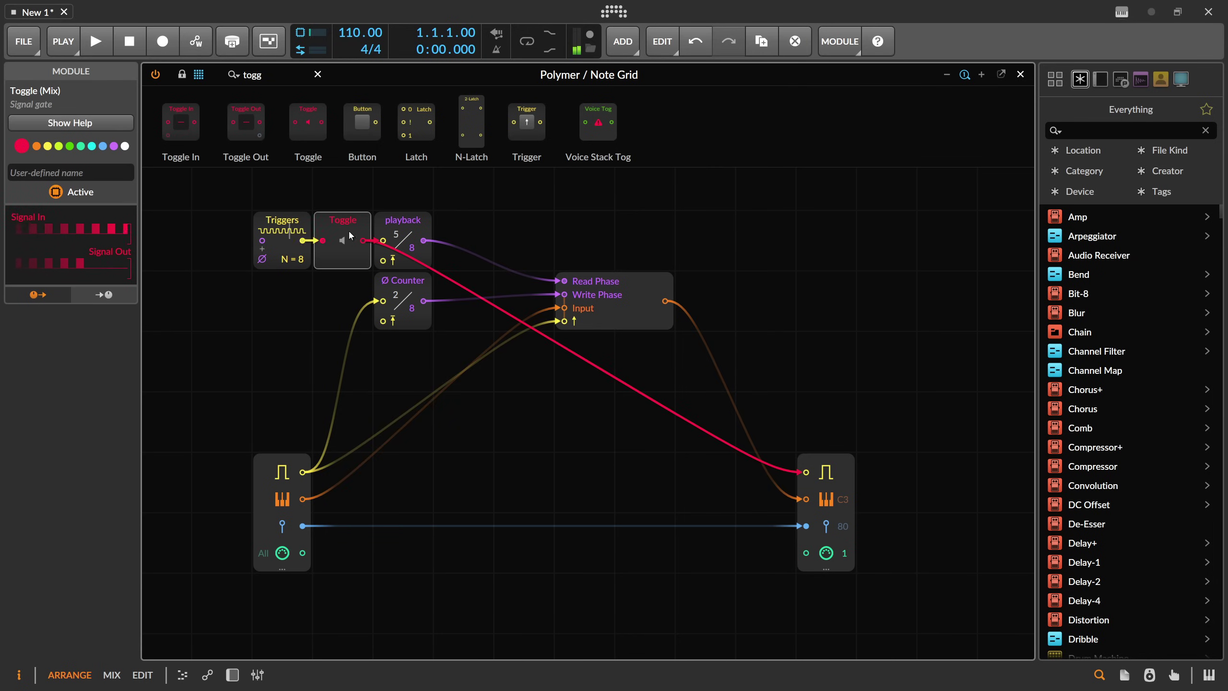
- Name the Toggle module Playback and move it together with Triggers away from the two counters
left_click(102, 170)
type("Playback")
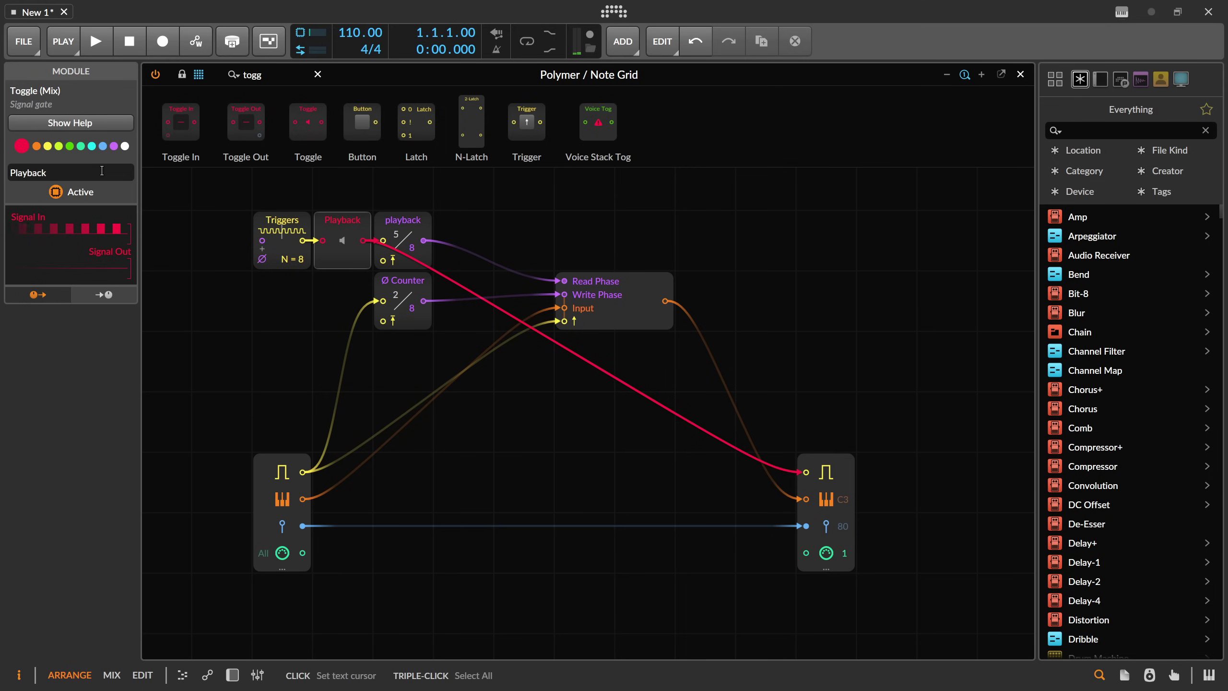
left_click_drag(231, 207, 415, 240)
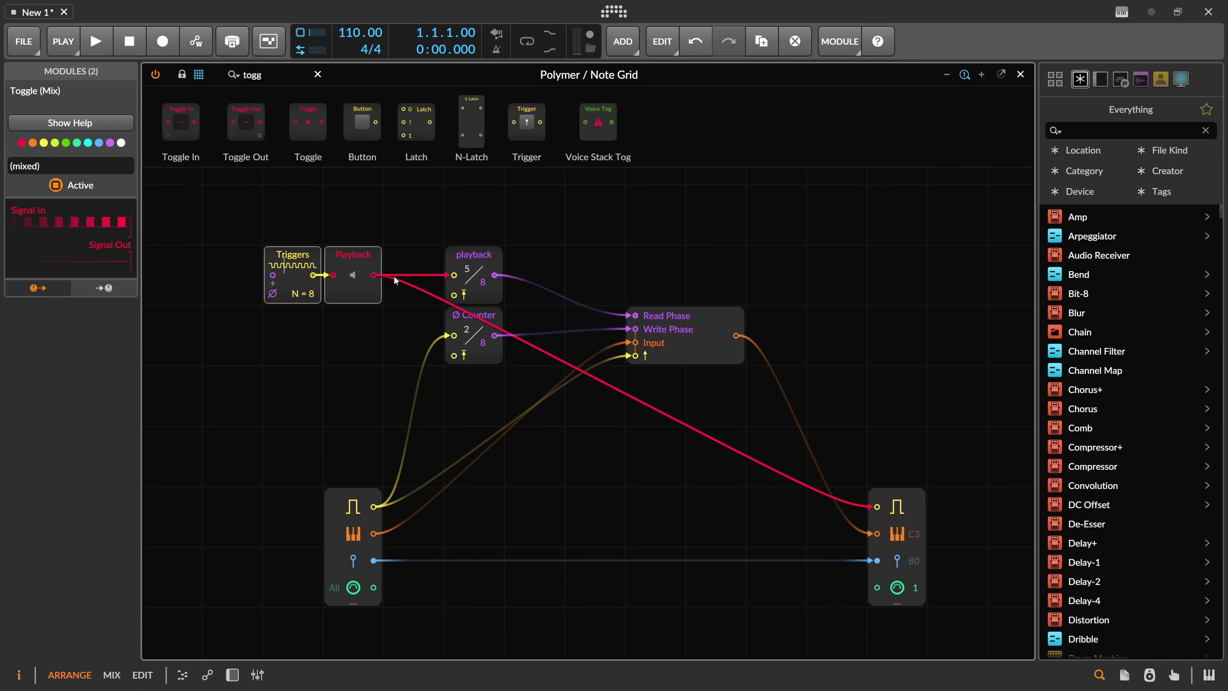
- Test the Playback toggle on and off, and map it to the first remote control on the Note Grid's Perform page
left_click(355, 274)
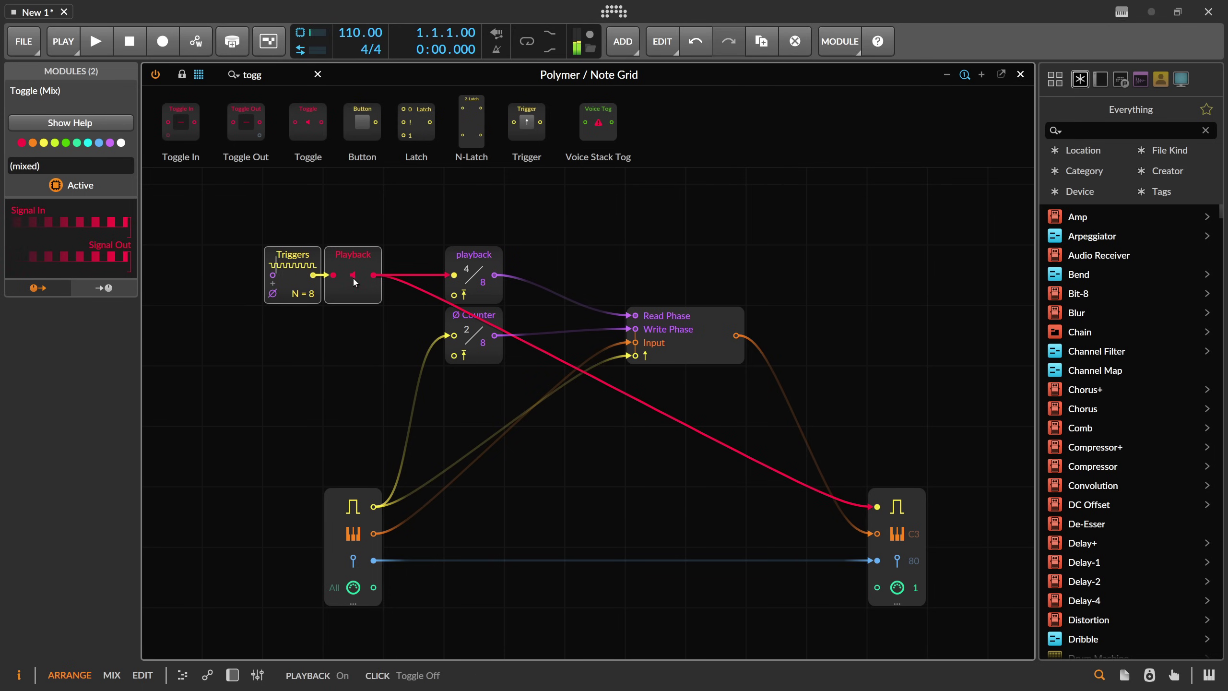
left_click(353, 275)
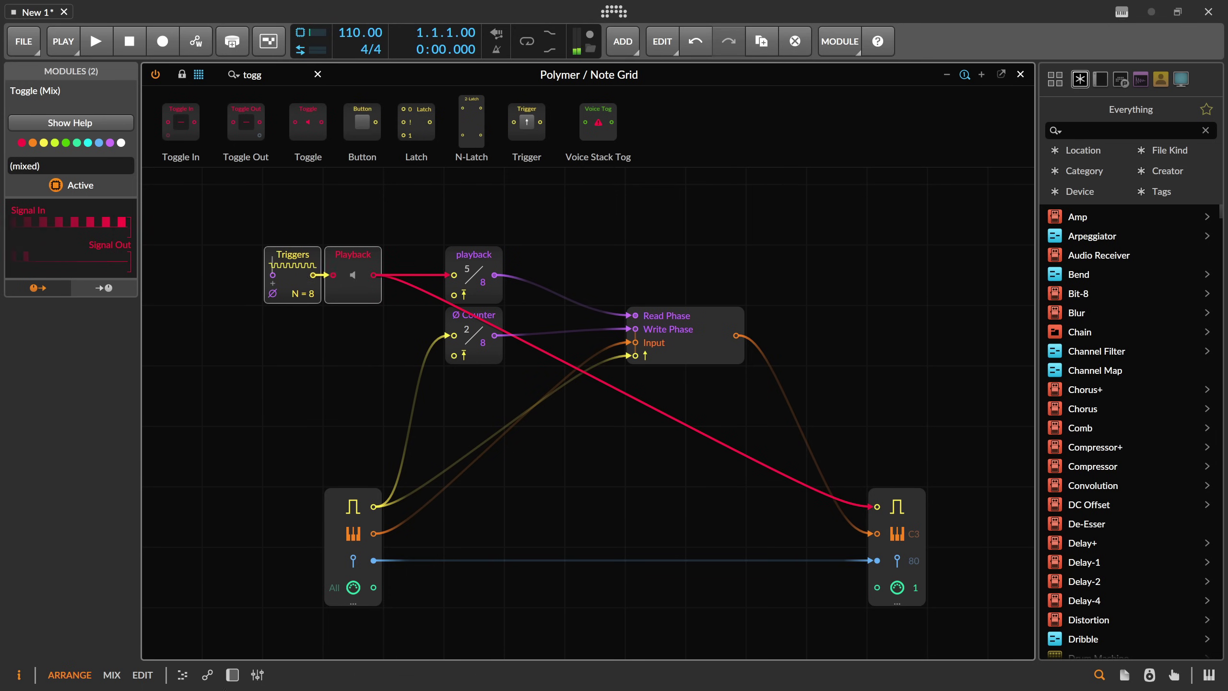
left_click(233, 675)
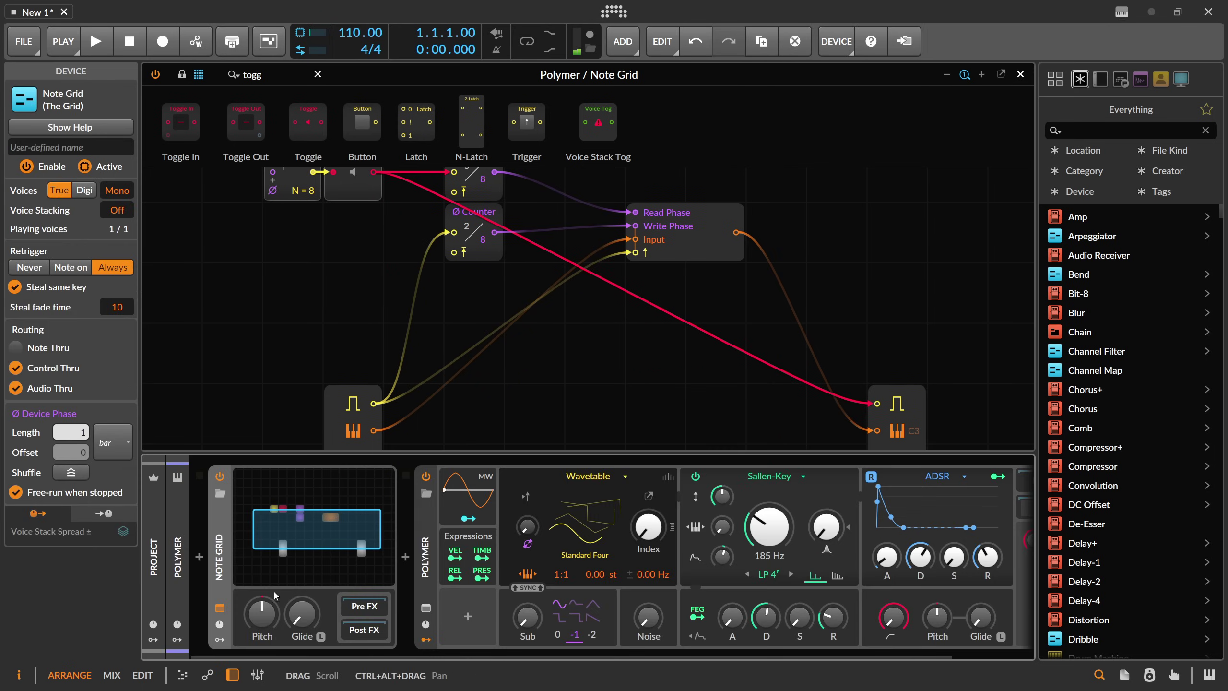
left_click(221, 608)
left_click(317, 580)
left_click(256, 541)
scroll(319, 310, "up", 2)
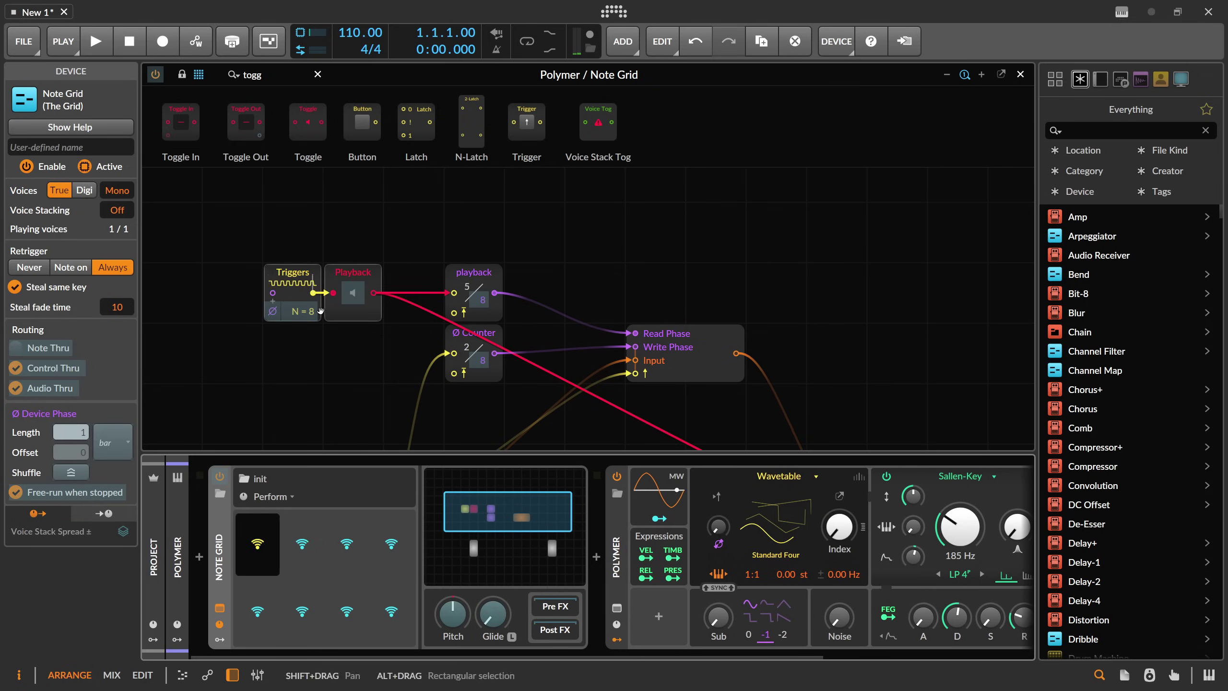
left_click(354, 296)
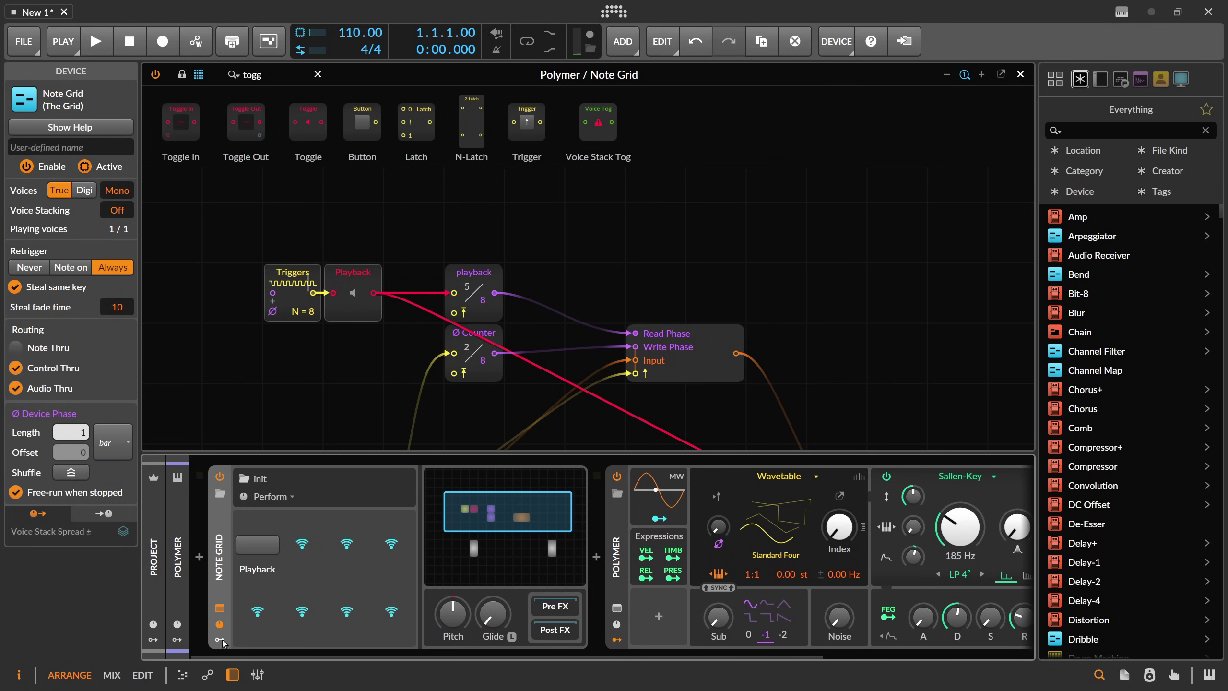
left_click(232, 675)
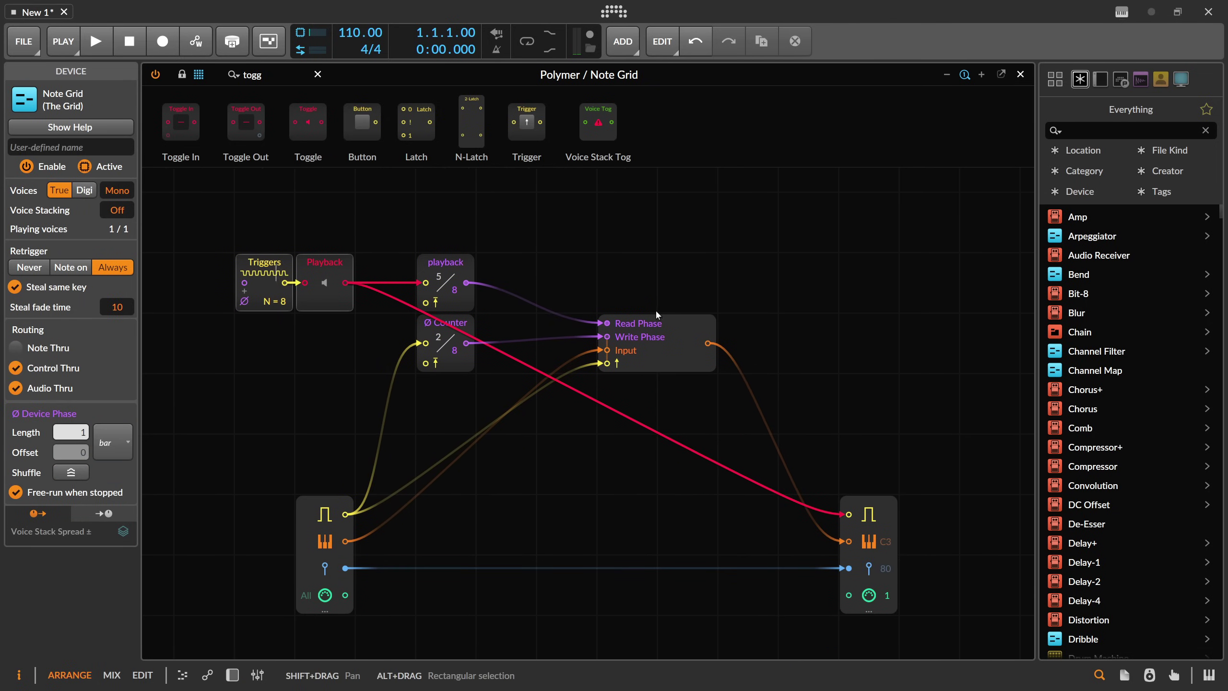
- Move the counters, Array, Triggers and Playback modules up and add a Button module named Rec above the note input
left_click_drag(265, 75, 241, 75)
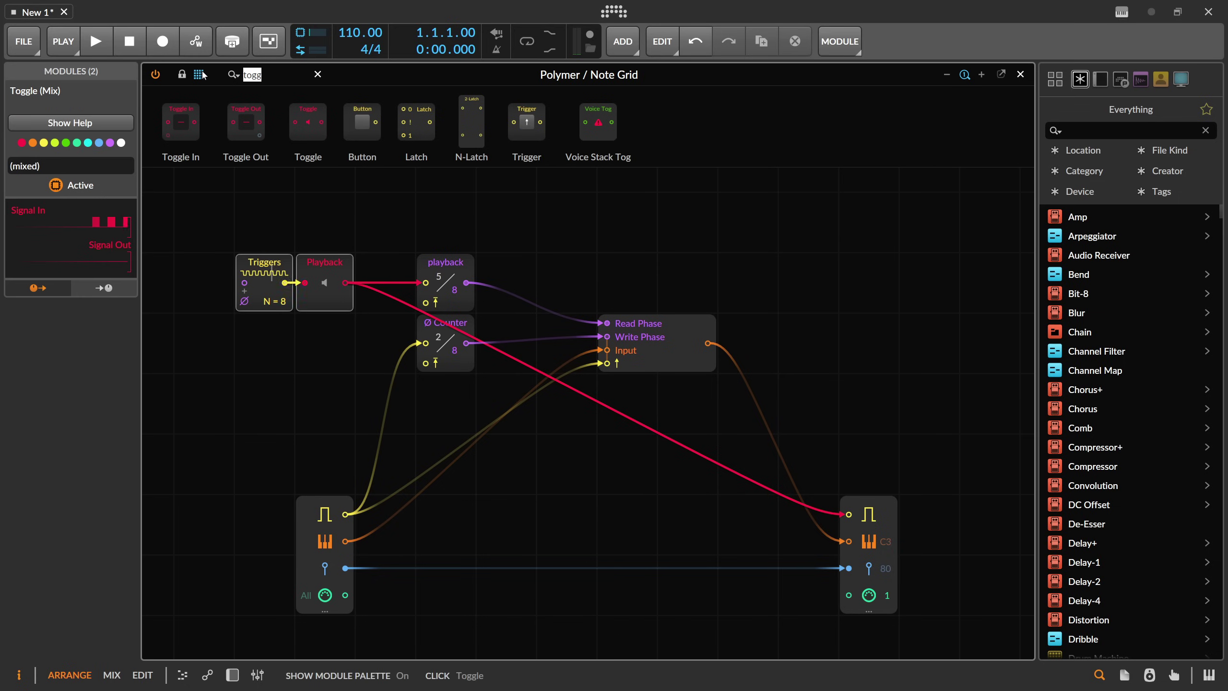
key("BackSpace")
type("butt")
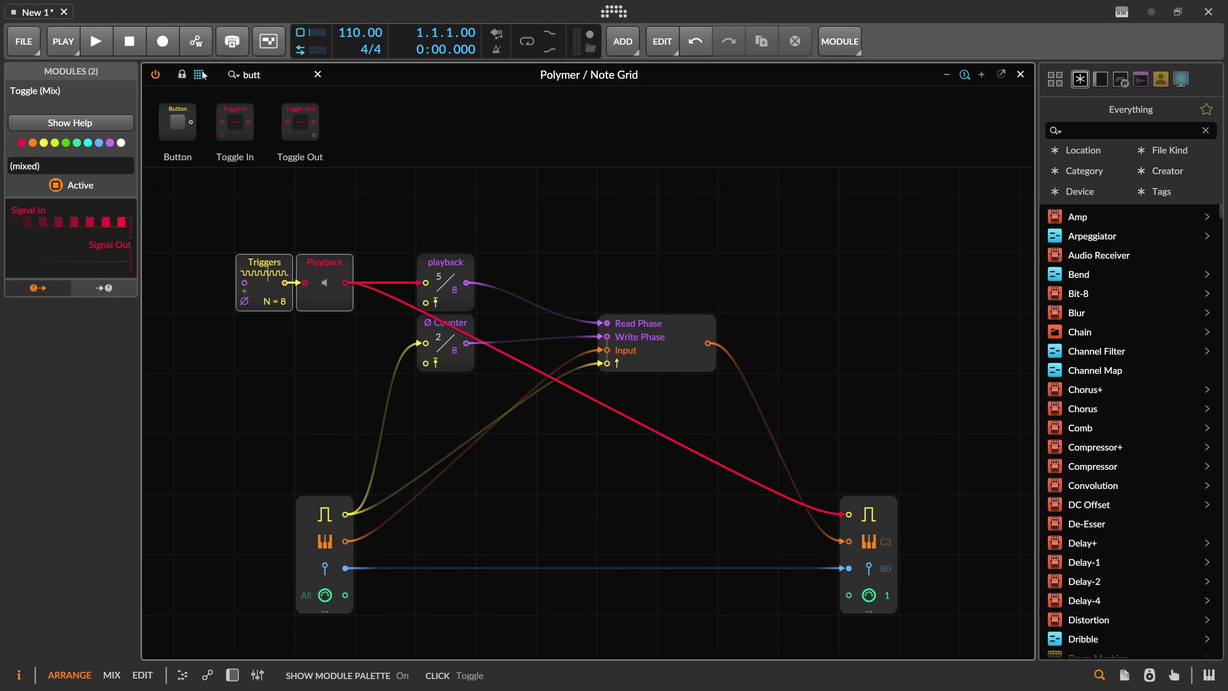
left_click_drag(751, 375, 273, 189)
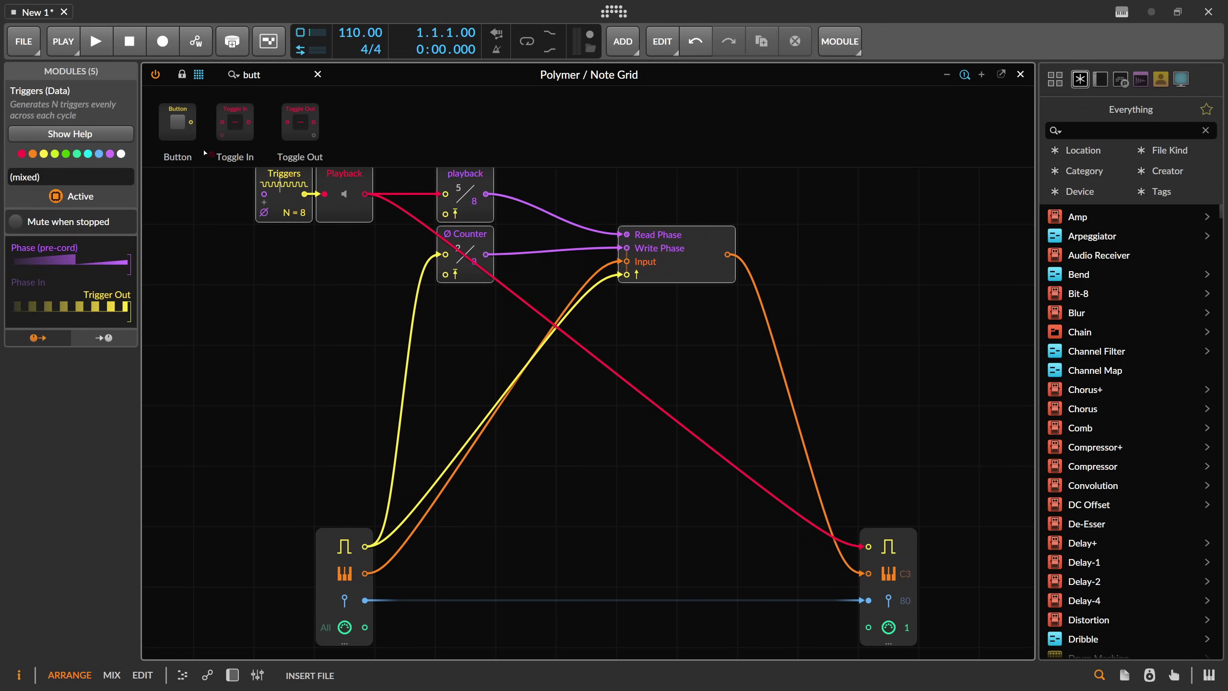
left_click_drag(177, 121, 284, 376)
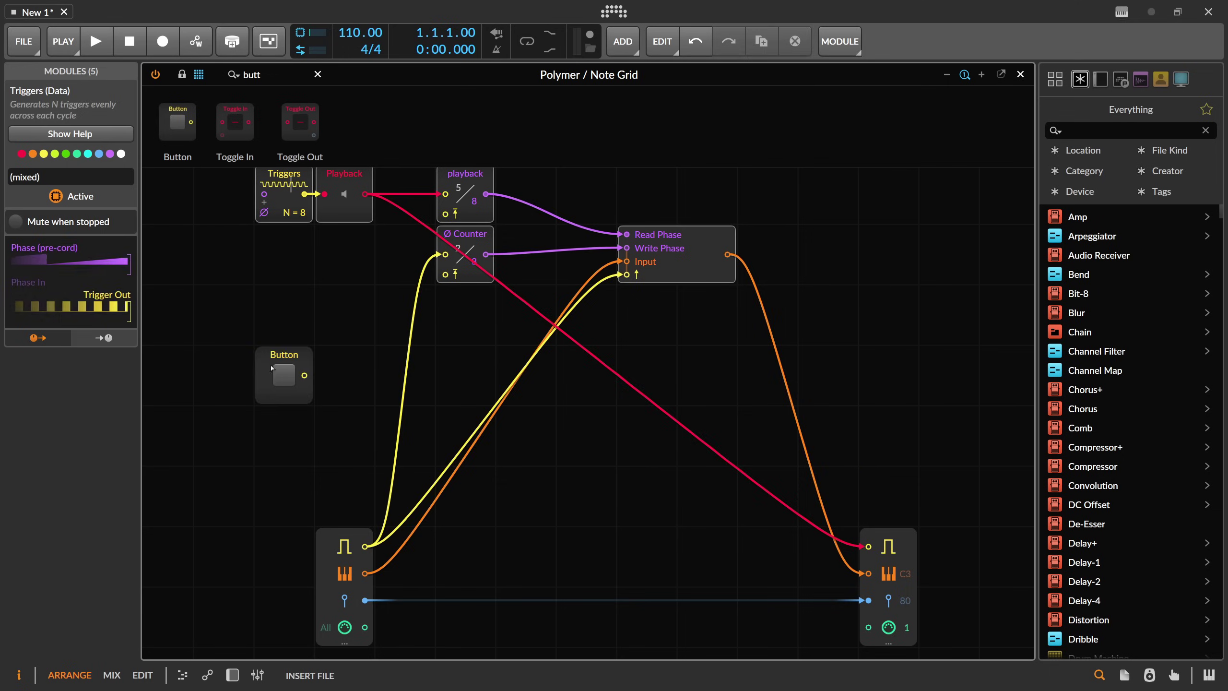
left_click(91, 172)
type("Rec")
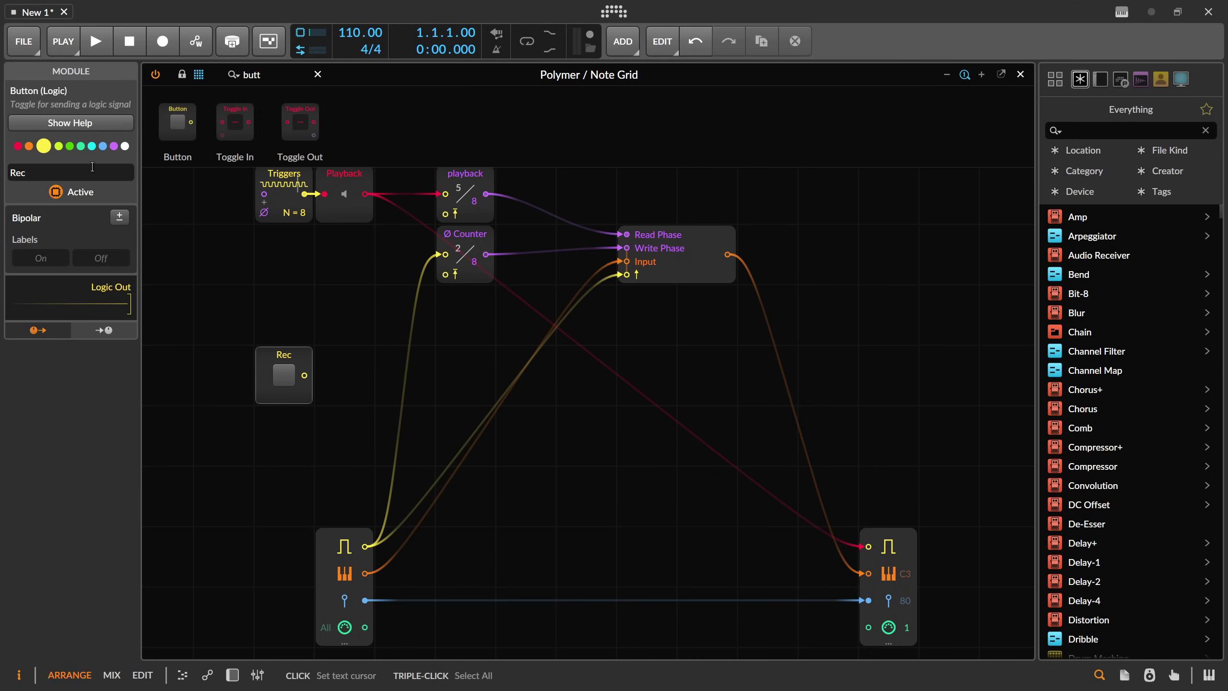
- Add a Latch module next to the Rec button and connect the button to the latch's set input (1)
left_click(230, 81)
type("latch")
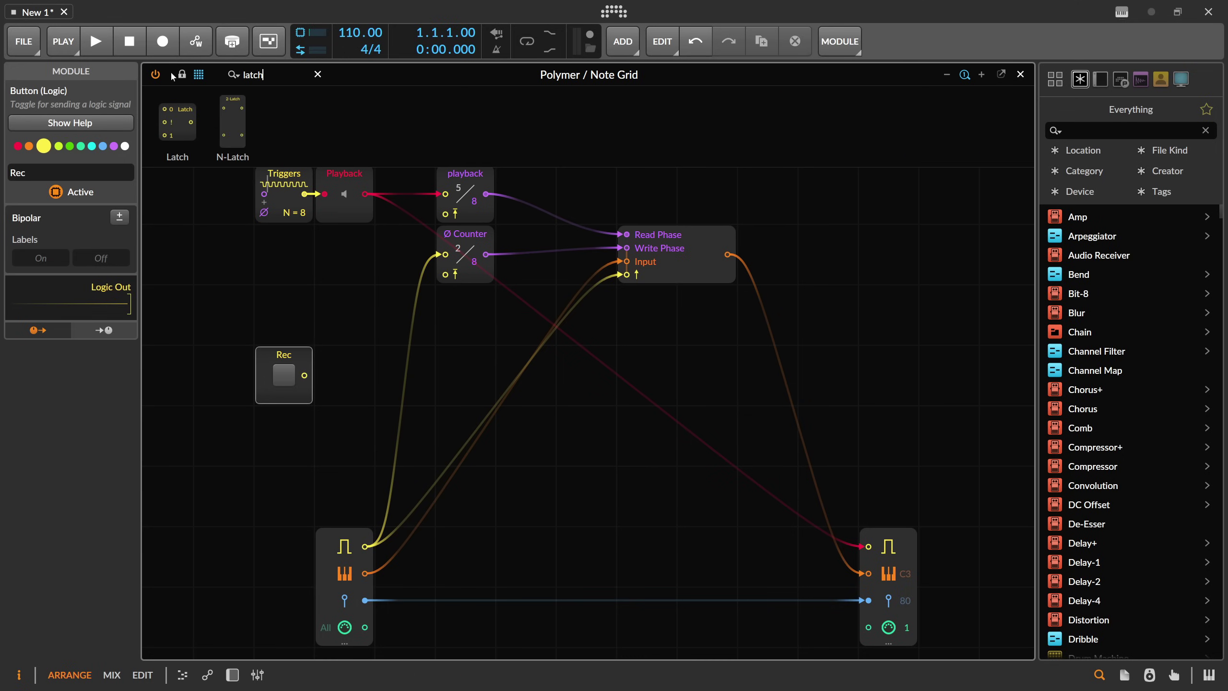
left_click_drag(178, 121, 328, 371)
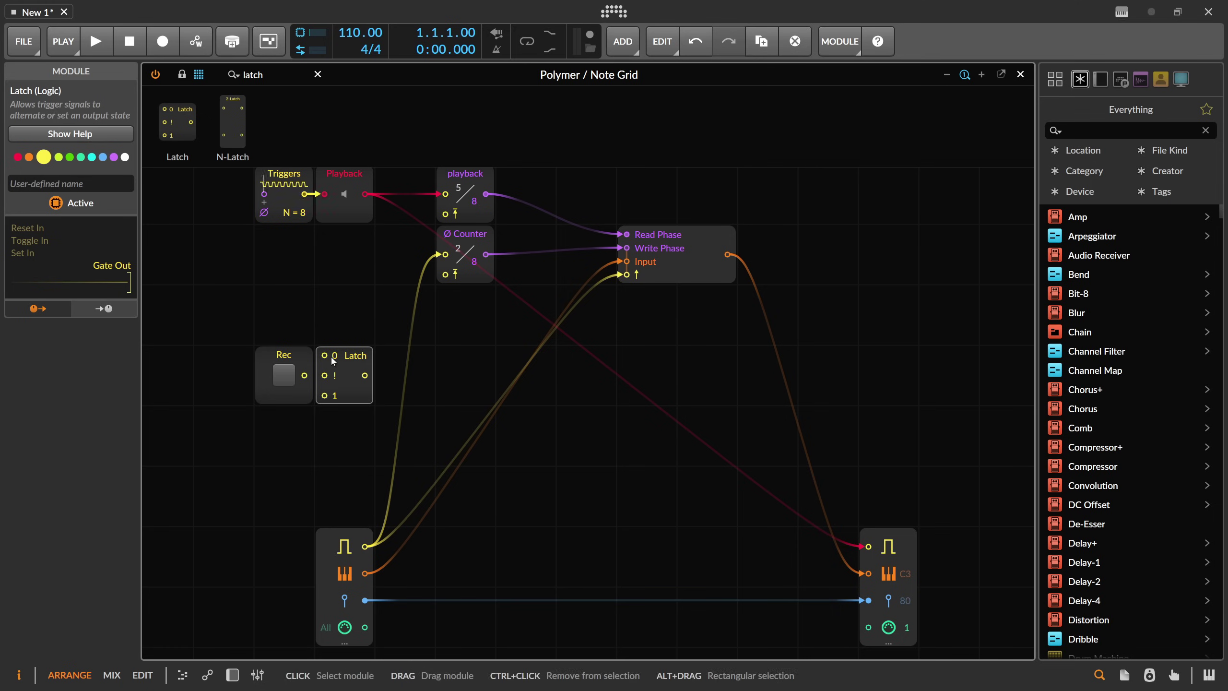
left_click(308, 384)
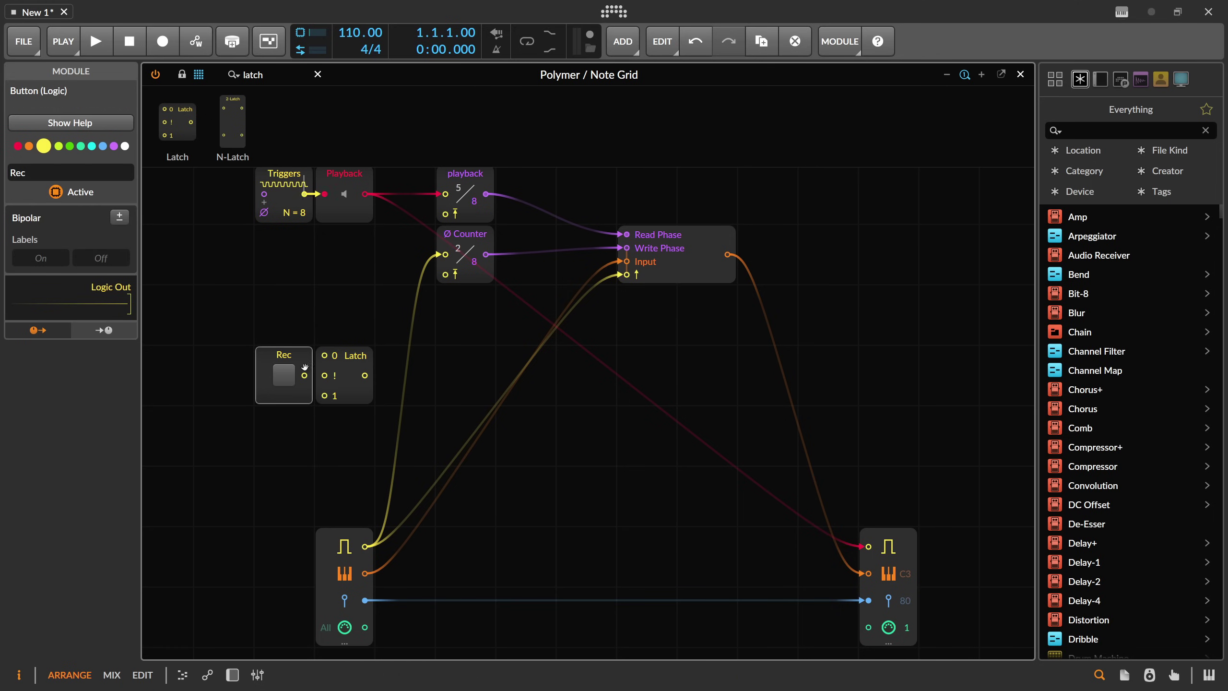
left_click_drag(304, 377, 332, 396)
- Name the latch Rec? and move it together with the Rec button farther from the counters
left_click(88, 184)
type("Rec")
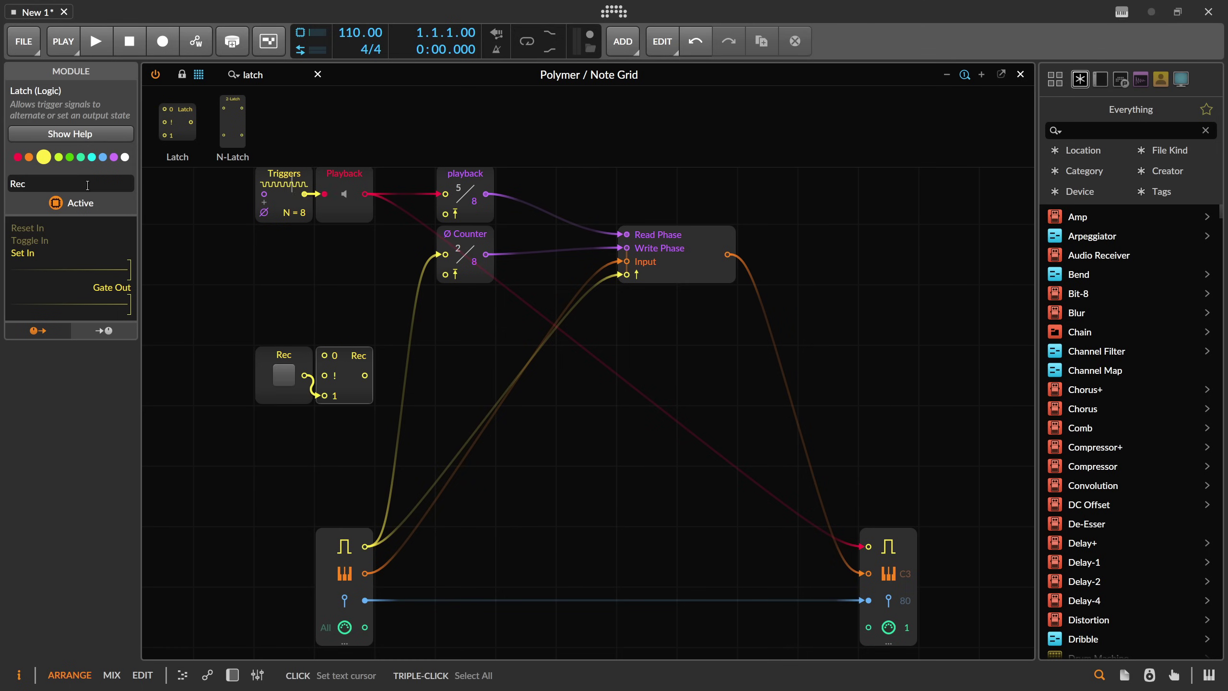
type("?")
left_click(369, 364)
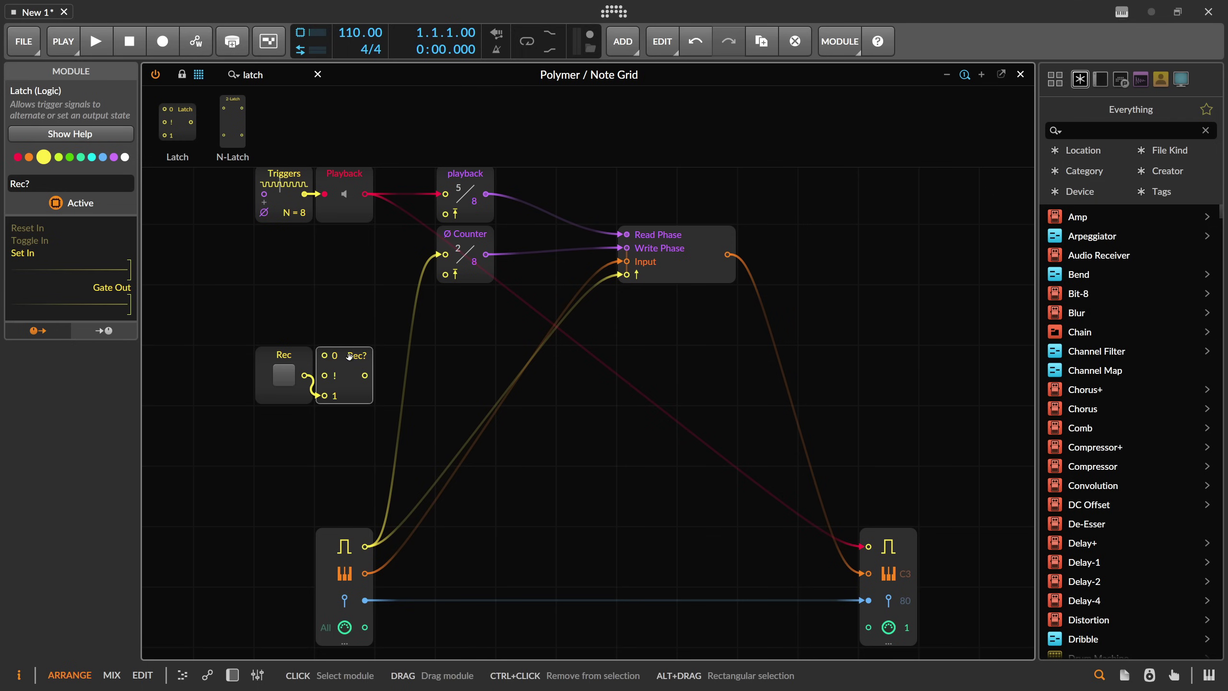
left_click_drag(370, 423, 224, 355)
left_click_drag(313, 303, 322, 302)
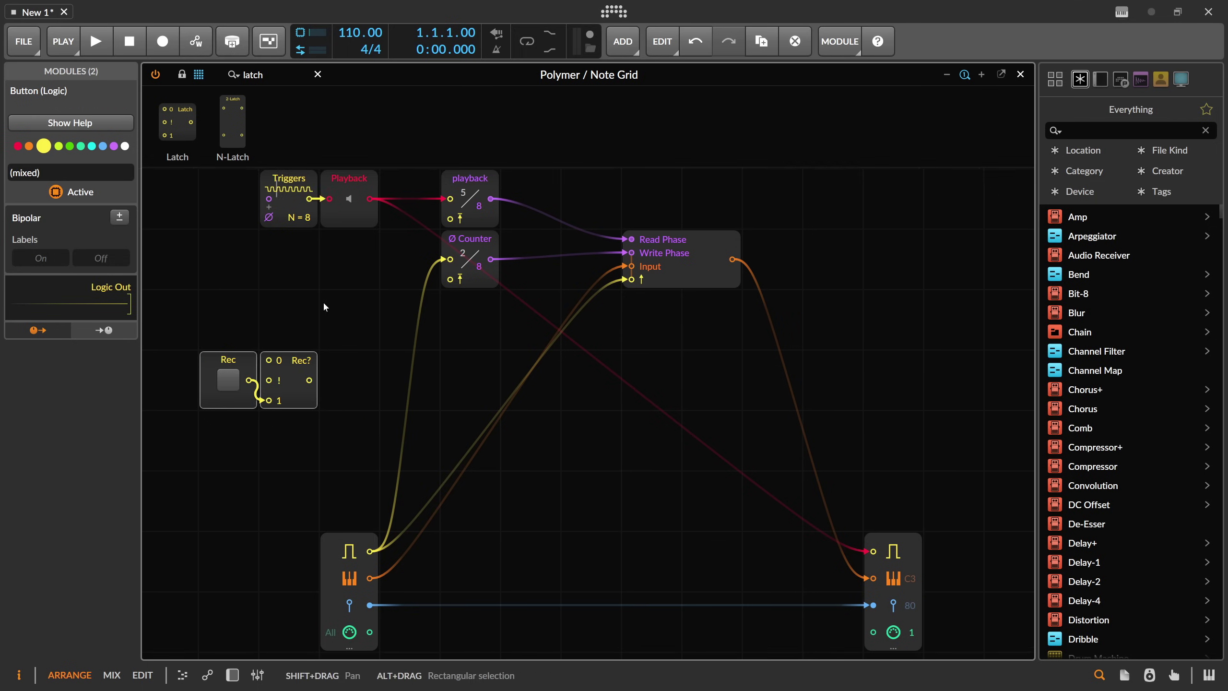
- Add a Select In module beside the Rec? latch, switch Rec on and connect the latch's output to the select input
left_click_drag(273, 74, 194, 77)
type("selec")
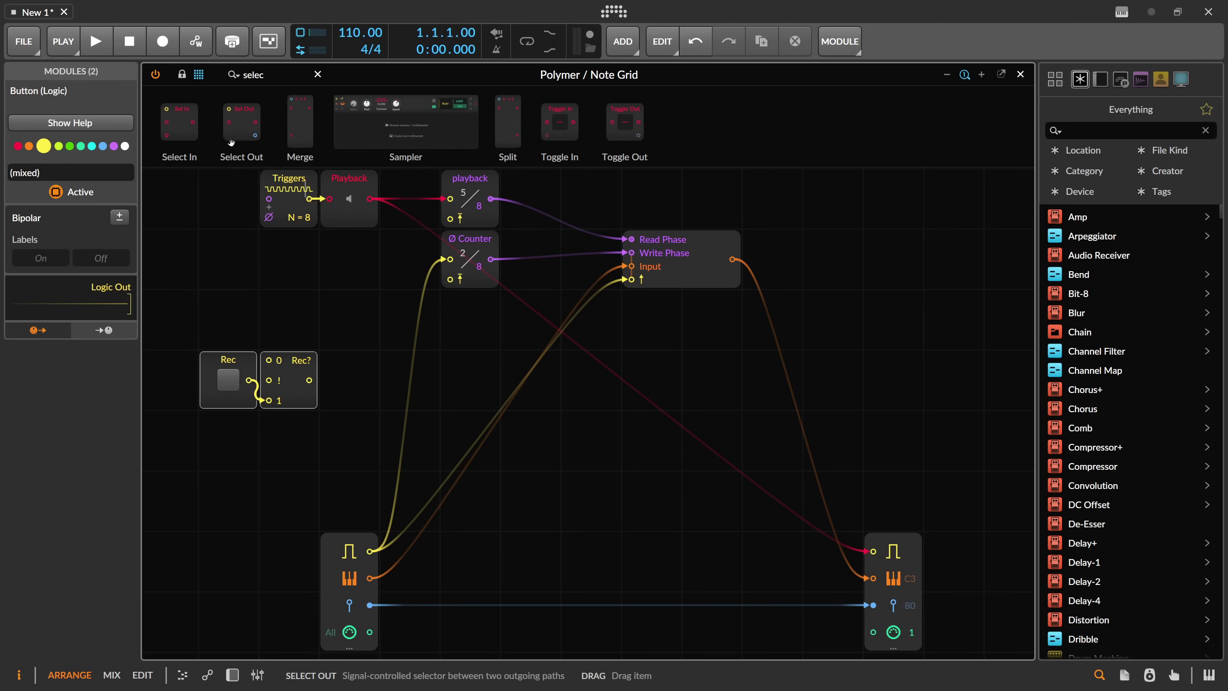
left_click_drag(176, 124, 401, 375)
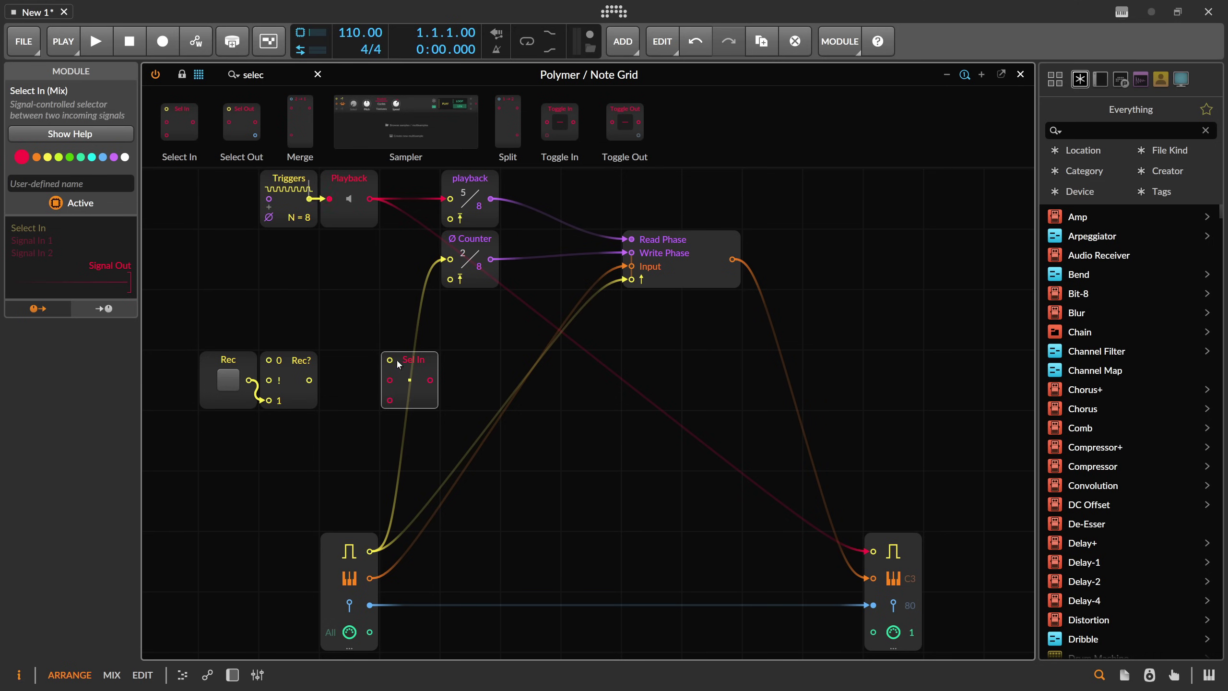
left_click(234, 382)
left_click_drag(315, 380, 389, 359)
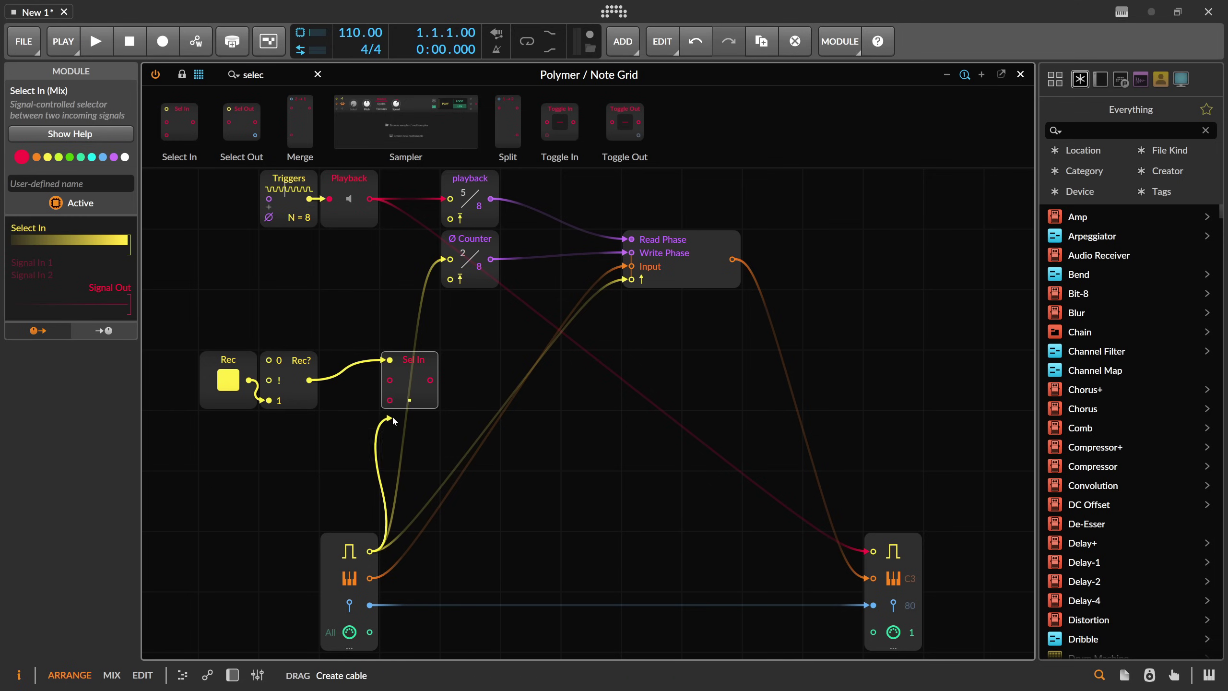
- Route the note input's gate through Select In's second input to the Ø Counter's step input, and name that counter recording
left_click_drag(392, 415, 448, 260)
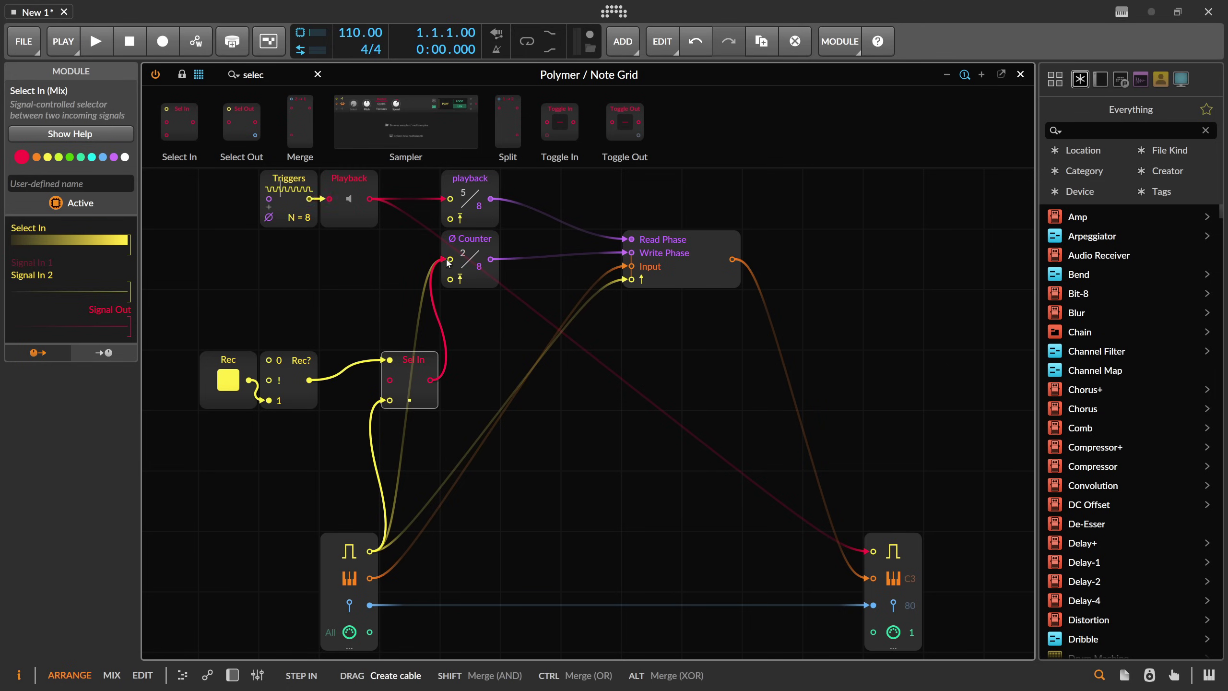
left_click(457, 280)
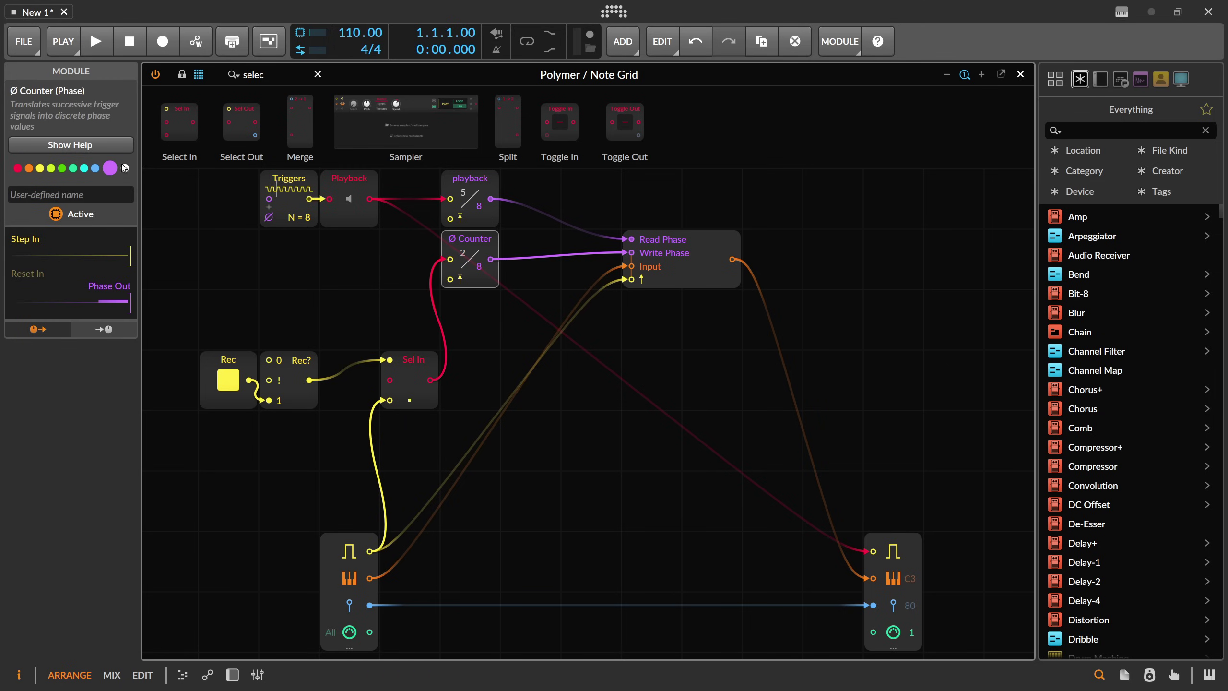
left_click(83, 194)
type("rec")
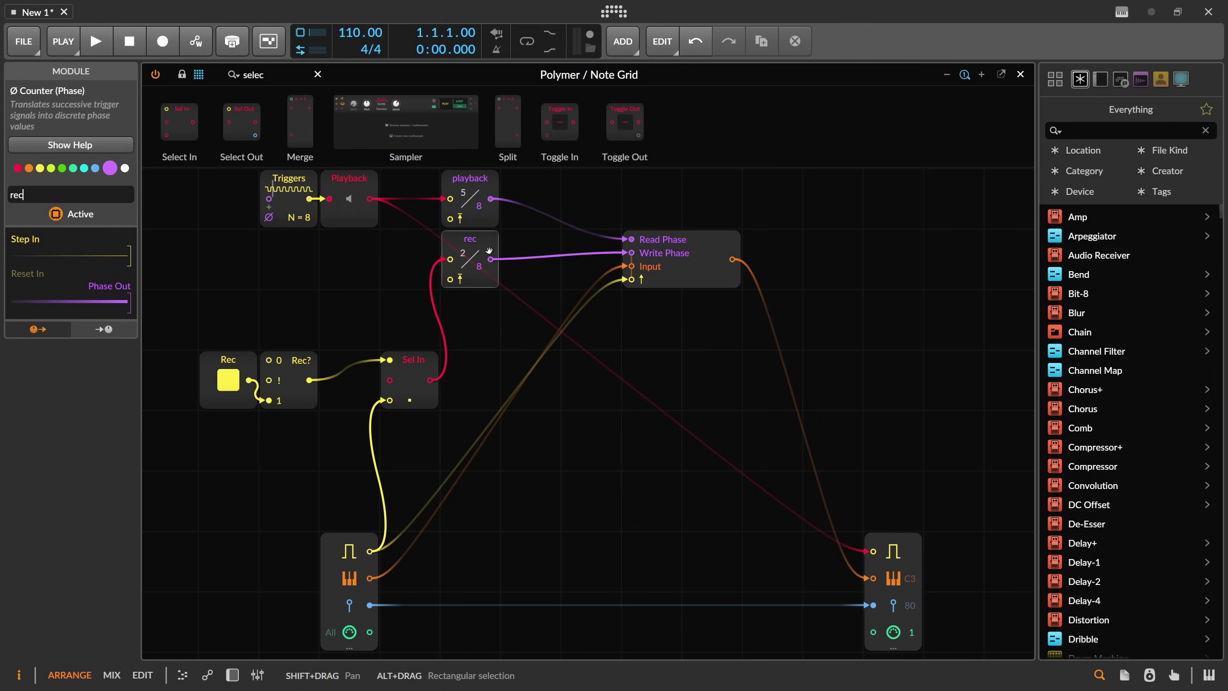
type("ording")
key("Return")
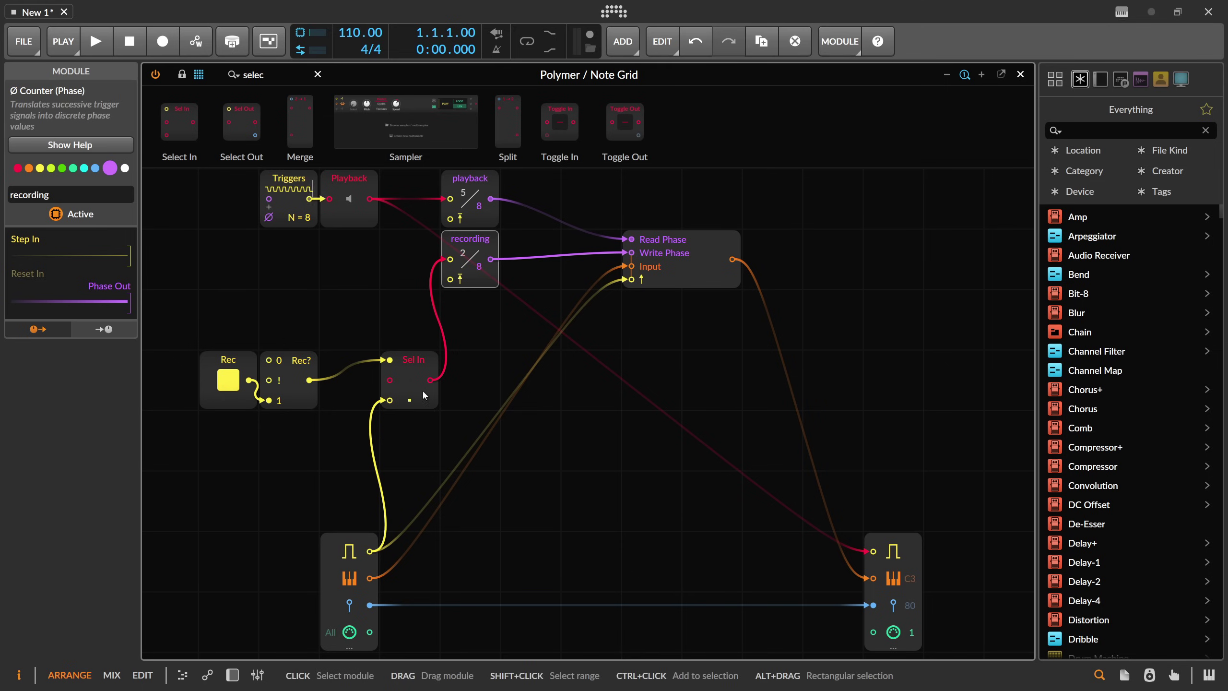
left_click(237, 380)
left_click(232, 376)
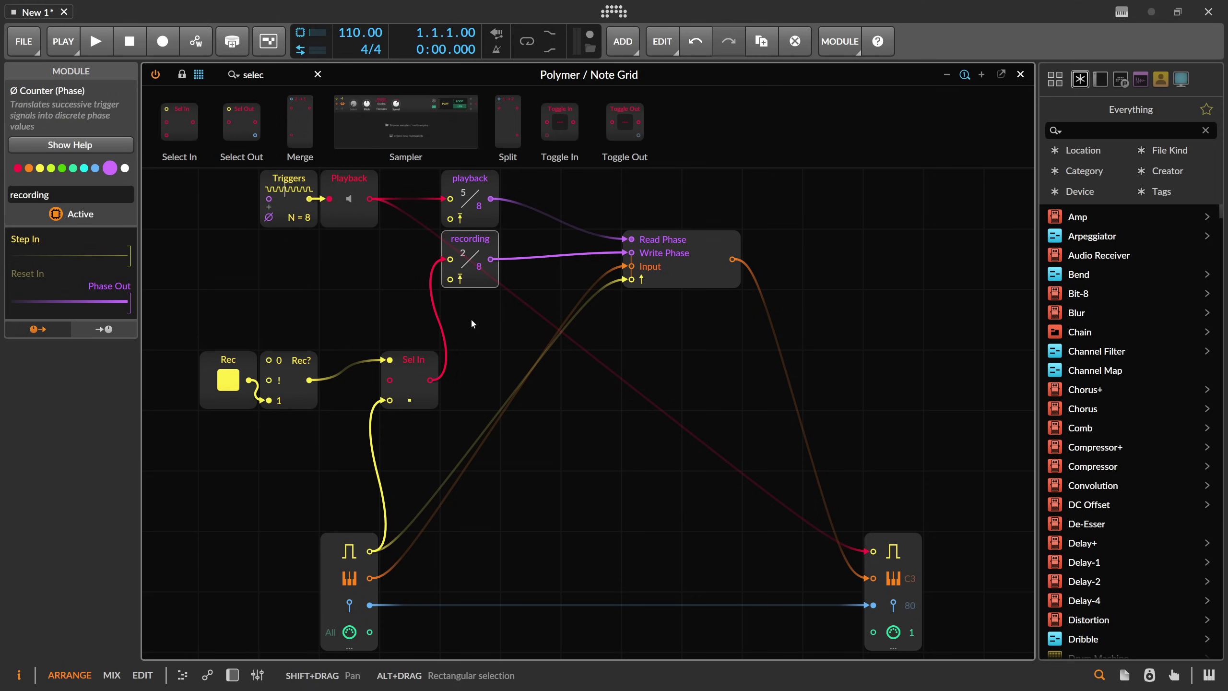
- Add an equals (=) comparator below the Array and connect the recording counter's phase output to its first input
double_click(256, 74)
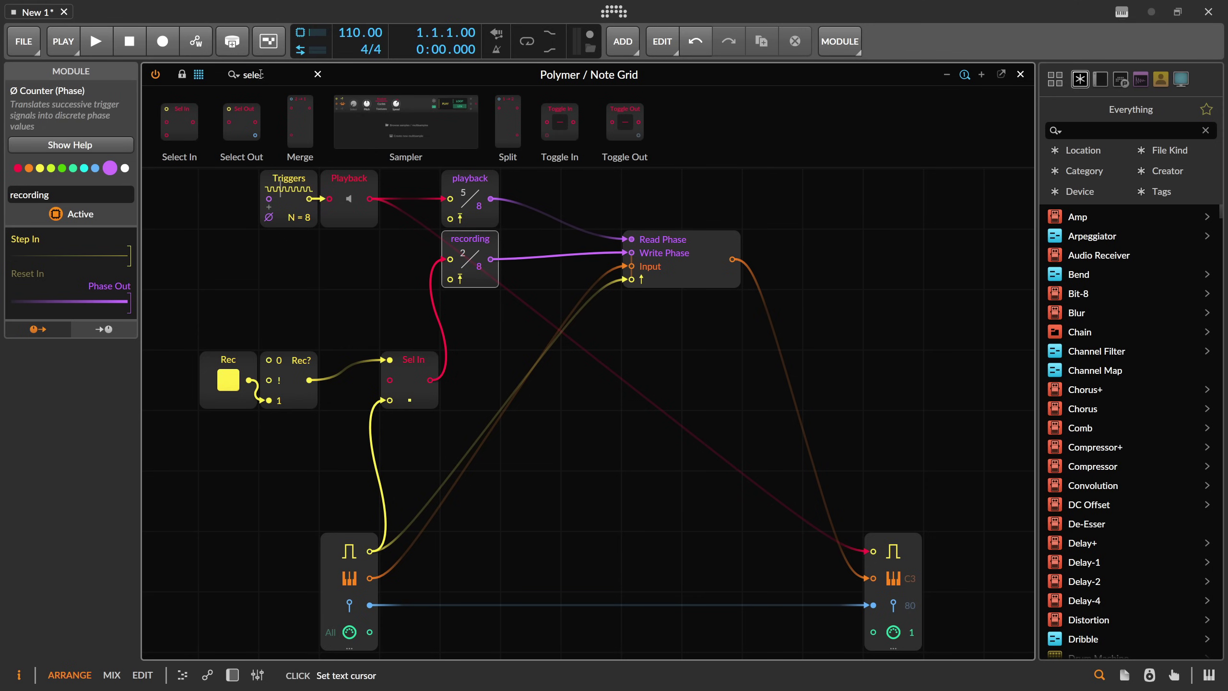
key("BackSpace")
left_click(351, 156)
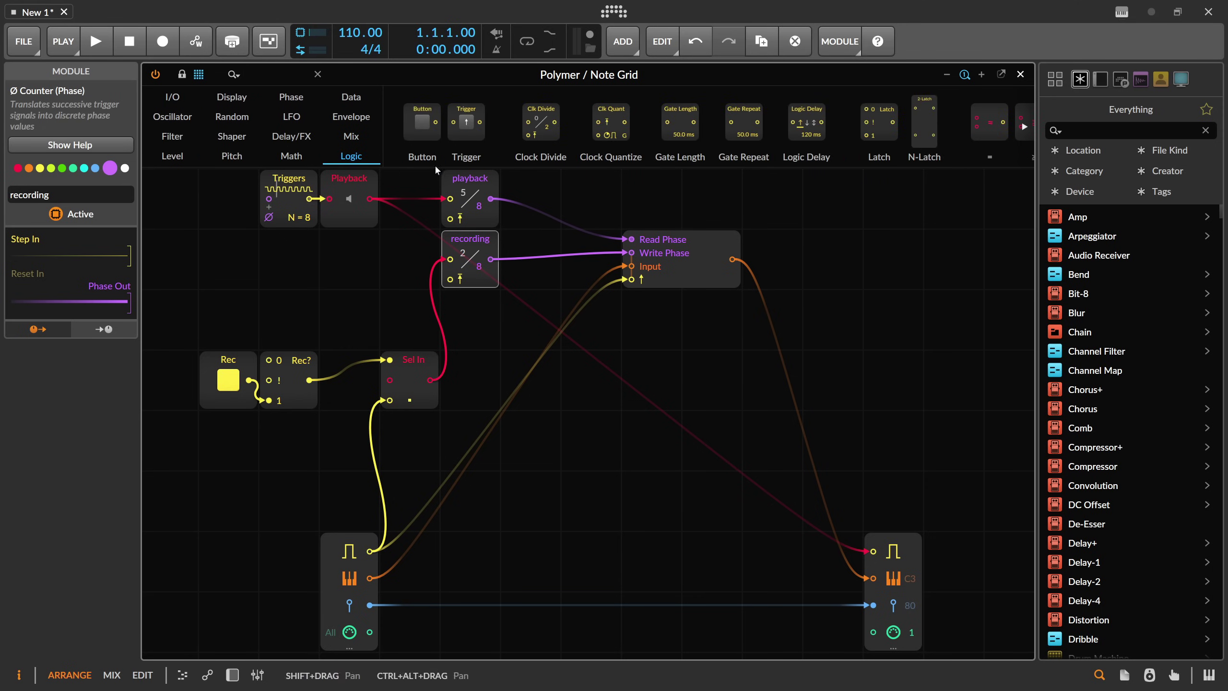
scroll(743, 127, "right", 5)
scroll(742, 128, "right", 2)
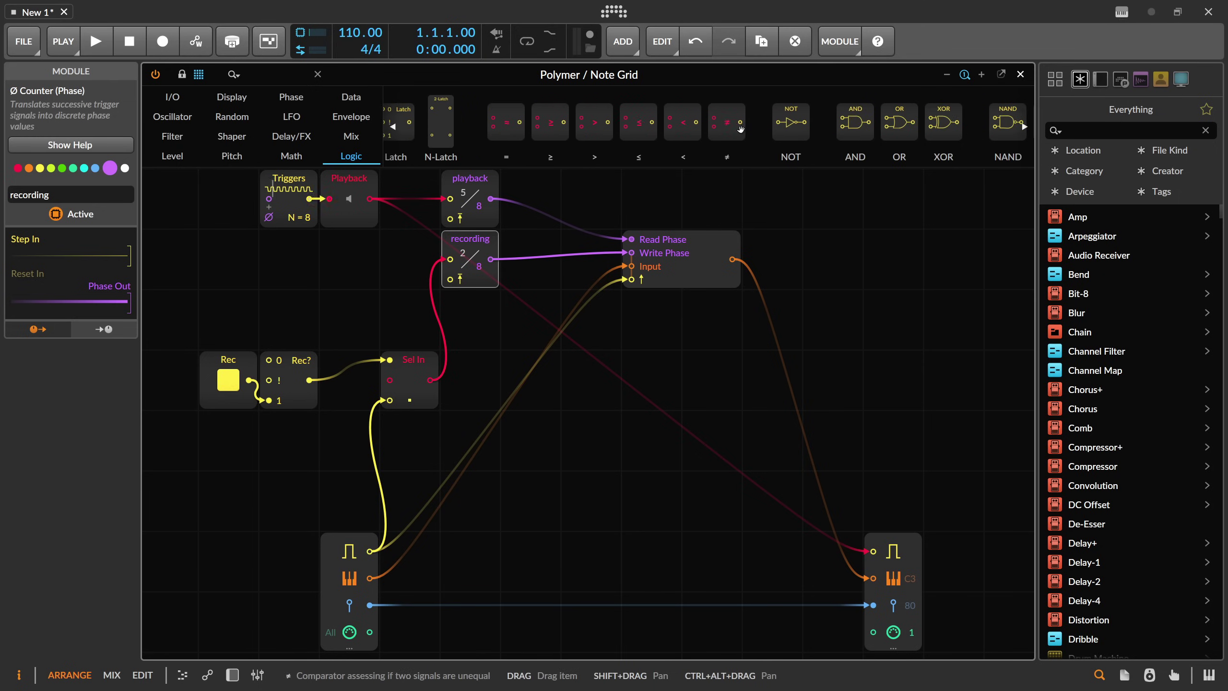
left_click_drag(570, 126, 572, 406)
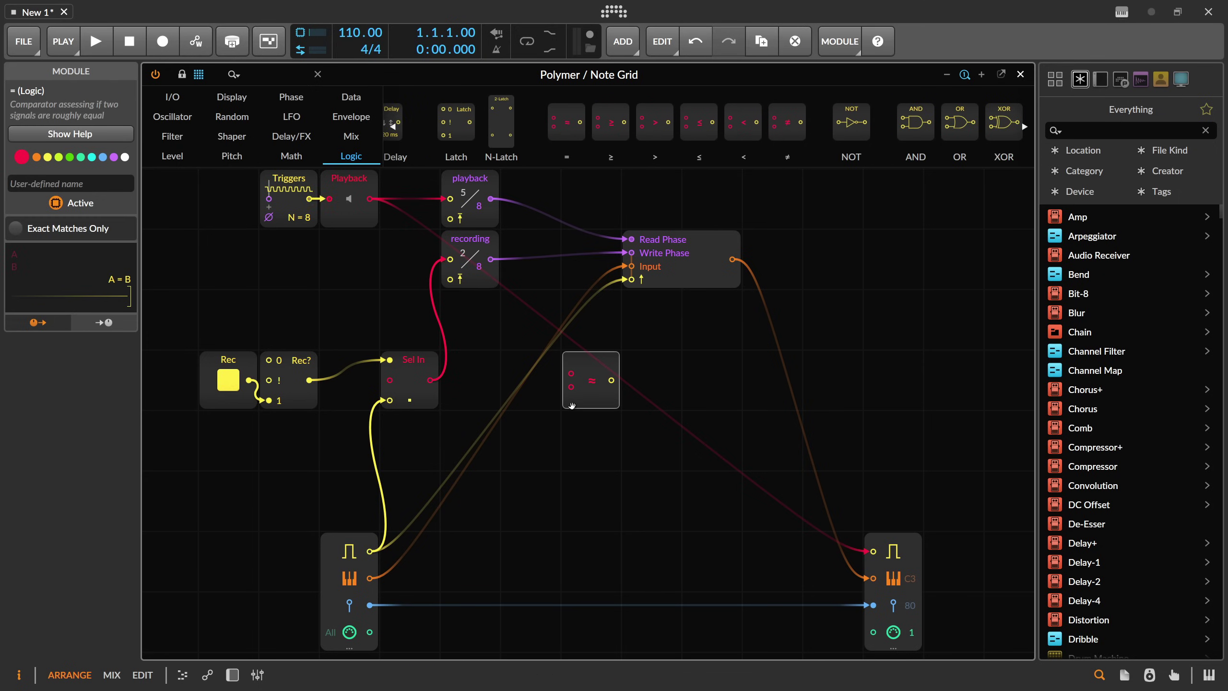
left_click_drag(490, 260, 571, 373)
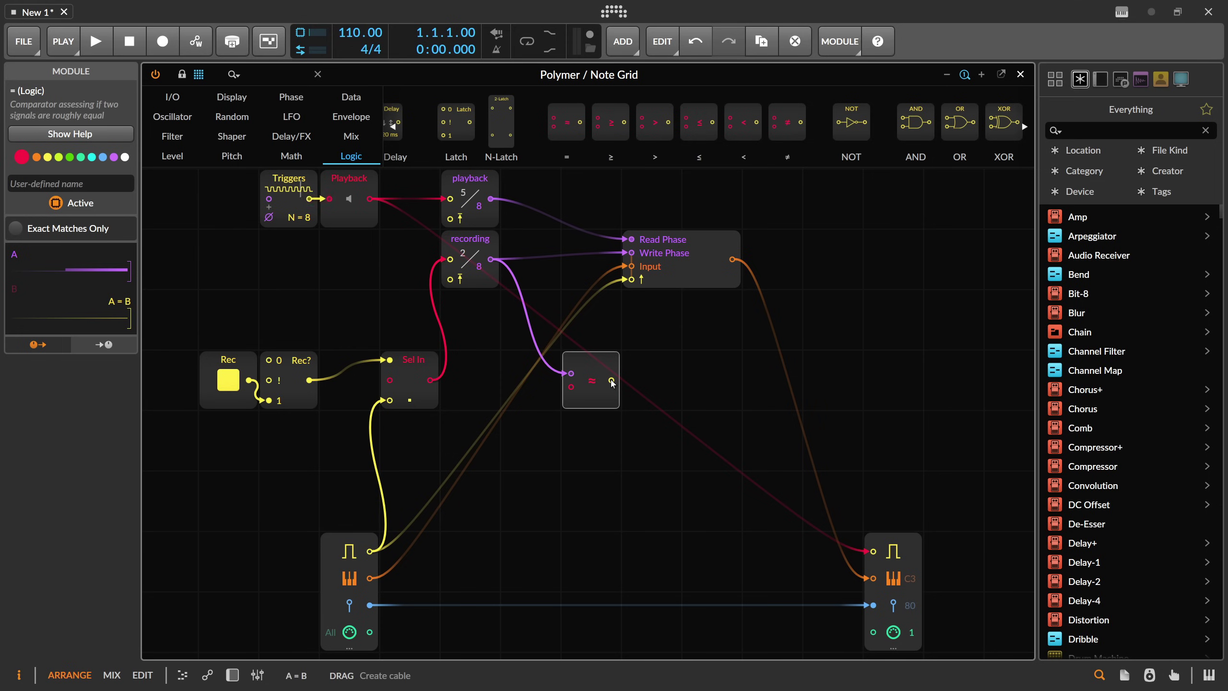
- Try to connect the comparator's output directly to the Rec? latch's reset input (0)
left_click_drag(611, 380, 271, 360)
left_click_drag(611, 381, 272, 361)
left_click_drag(611, 380, 271, 361)
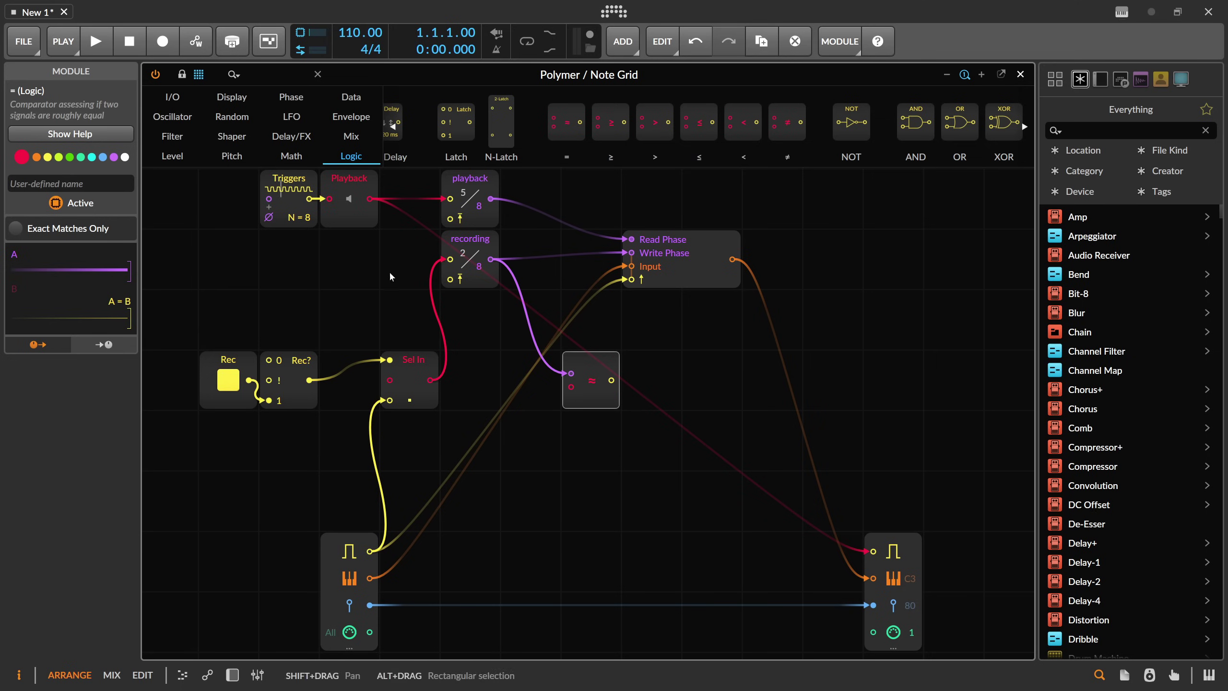
- Attach a Long Delay to the comparator's output, with its unit in seconds and its delay time at 0.02 ms
left_click(269, 73)
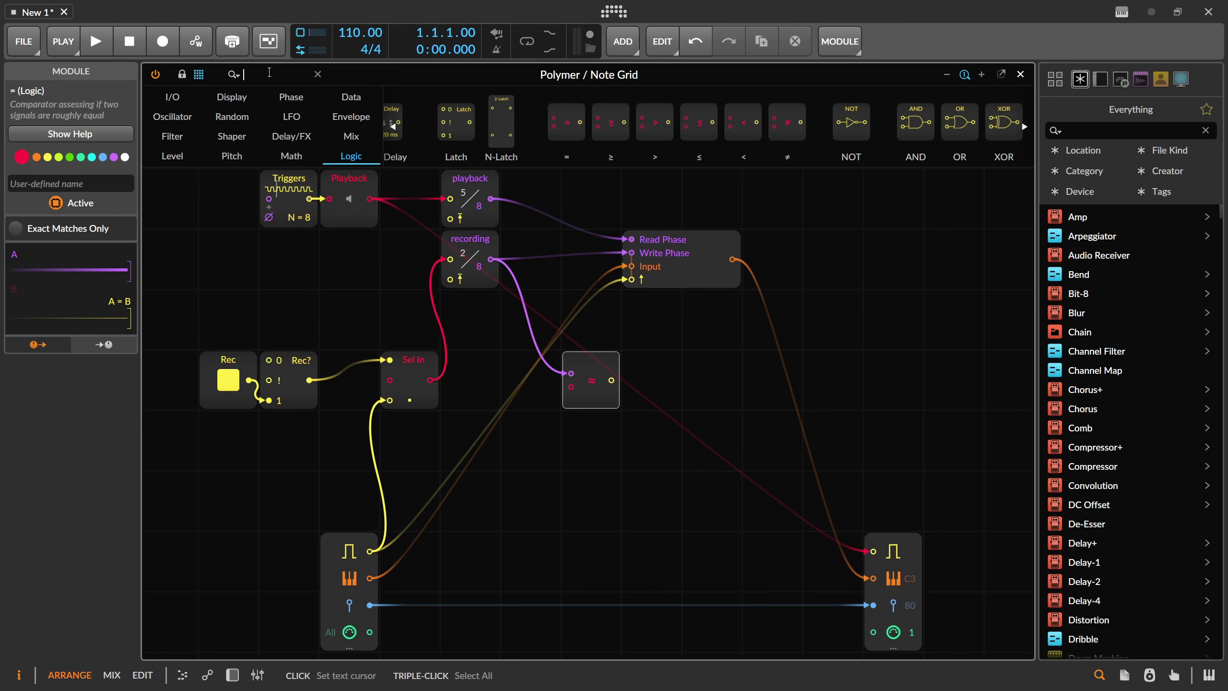
type("lo")
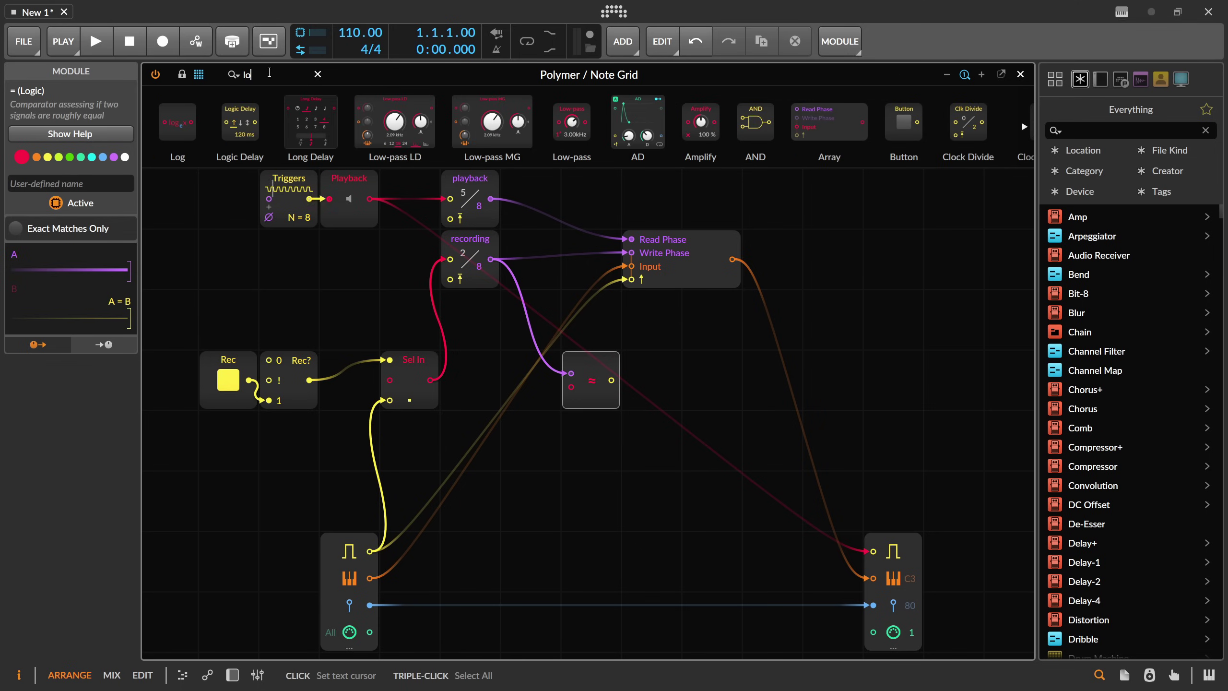
left_click_drag(311, 122, 612, 383)
left_click(654, 383)
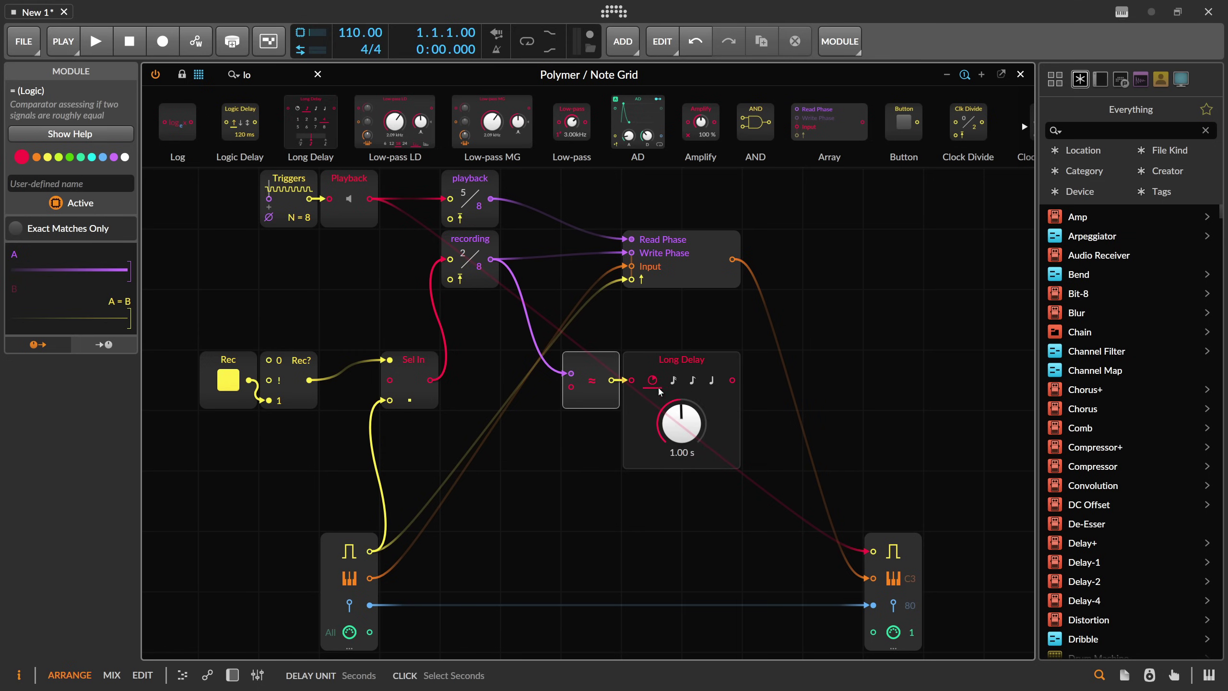
left_click_drag(678, 420, 679, 532)
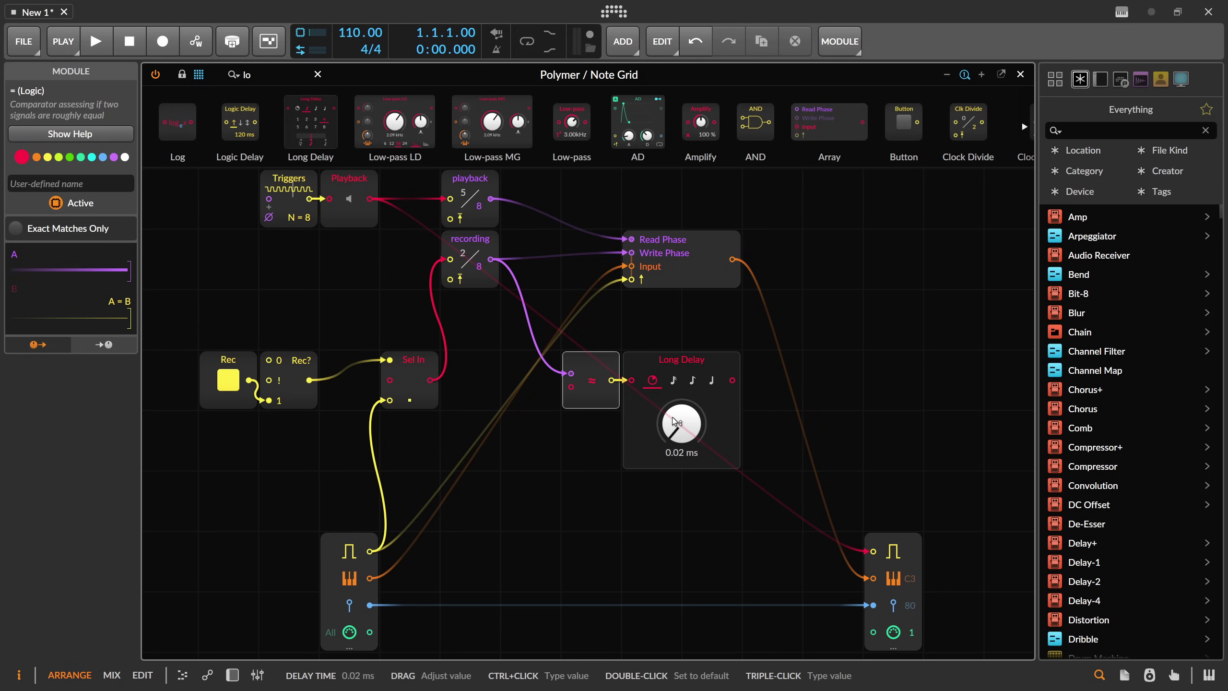
- Check the audio block size in the application's audio settings and return to the grid
left_click(614, 11)
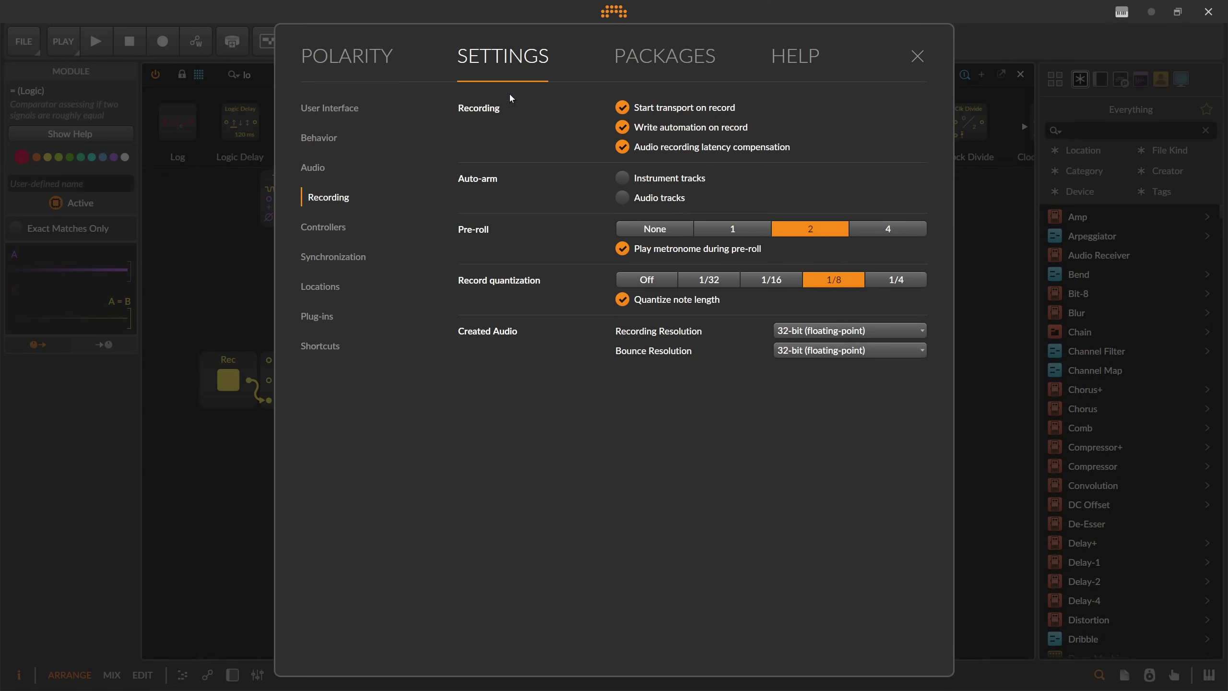
left_click(319, 137)
left_click(314, 167)
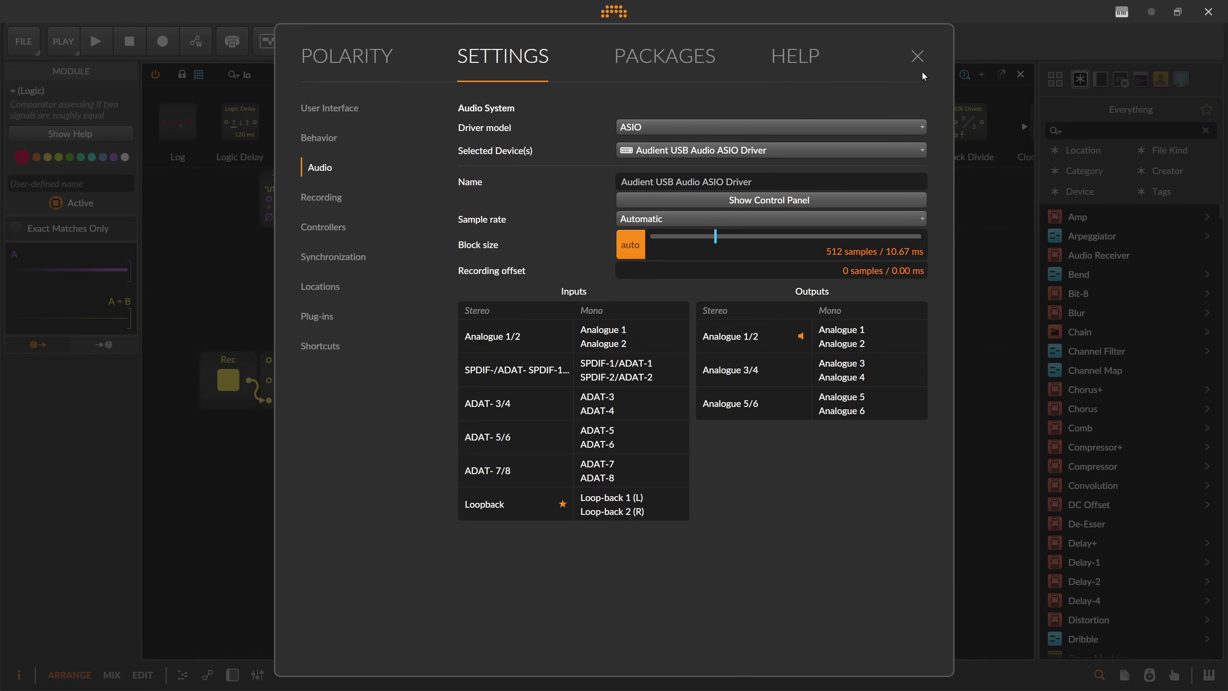
left_click(917, 56)
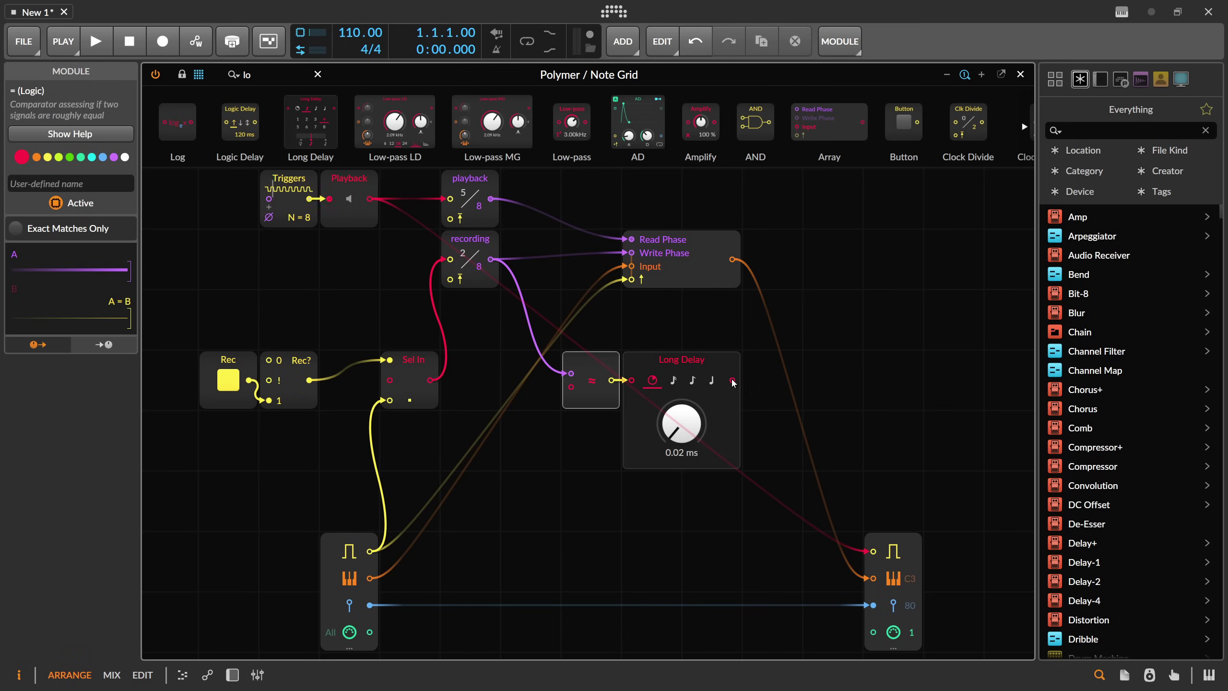
- Connect the Long Delay's output to the Rec? latch's reset input (0) and colour the delay yellow
left_click_drag(732, 380, 269, 360)
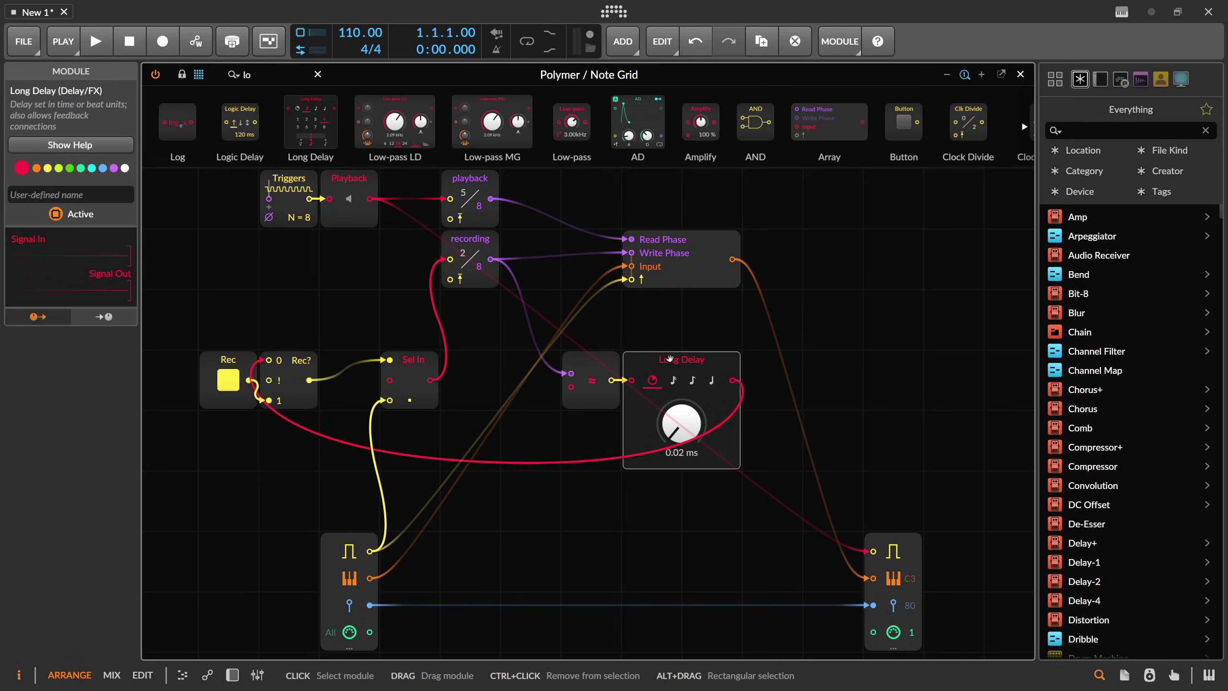
left_click(44, 168)
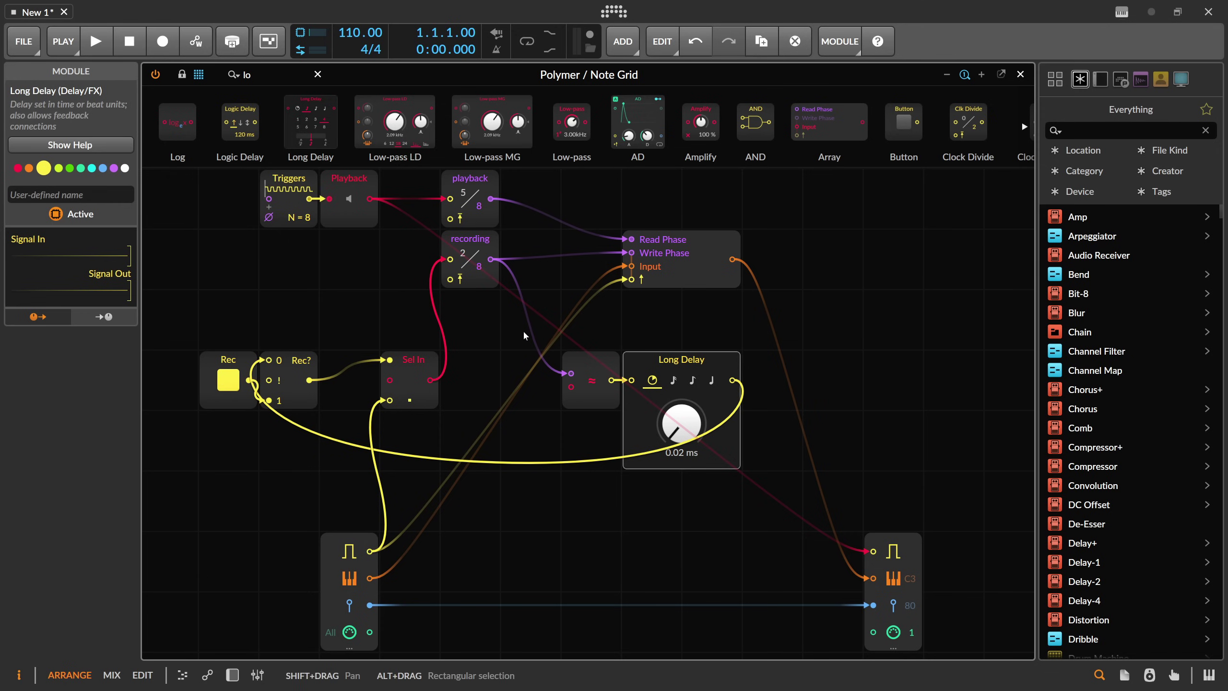
- Inspect the comparator's signals and trigger a test recording with the Rec button
left_click(591, 393)
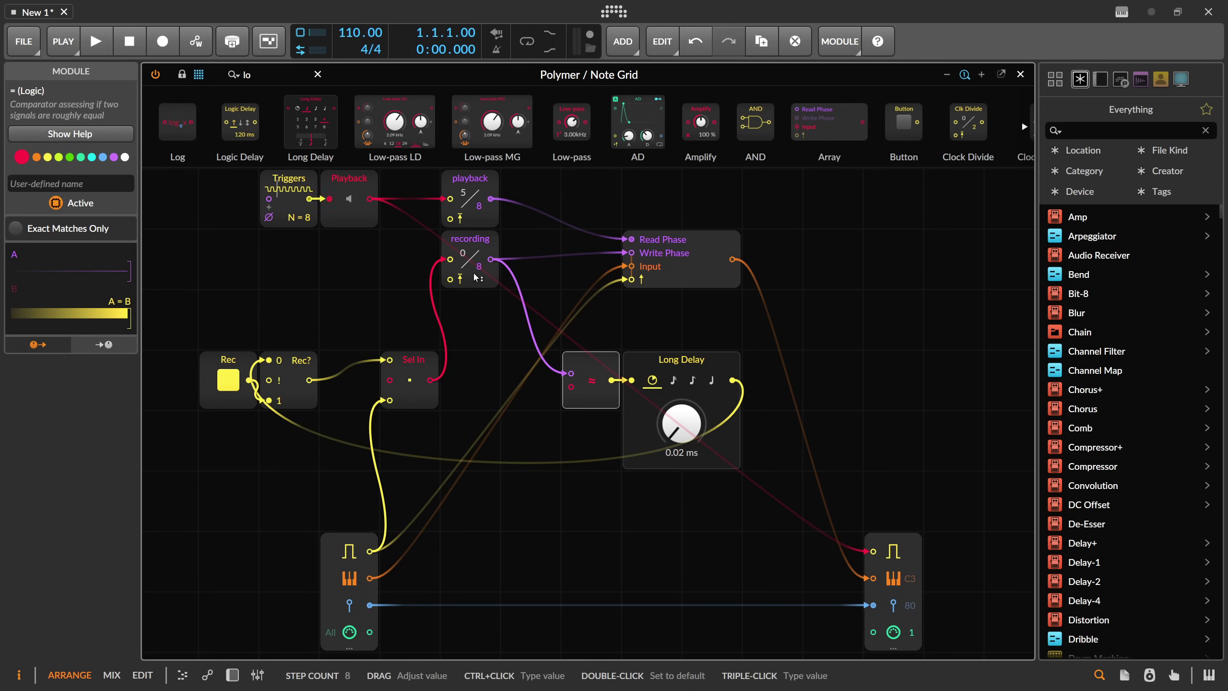
left_click(228, 380)
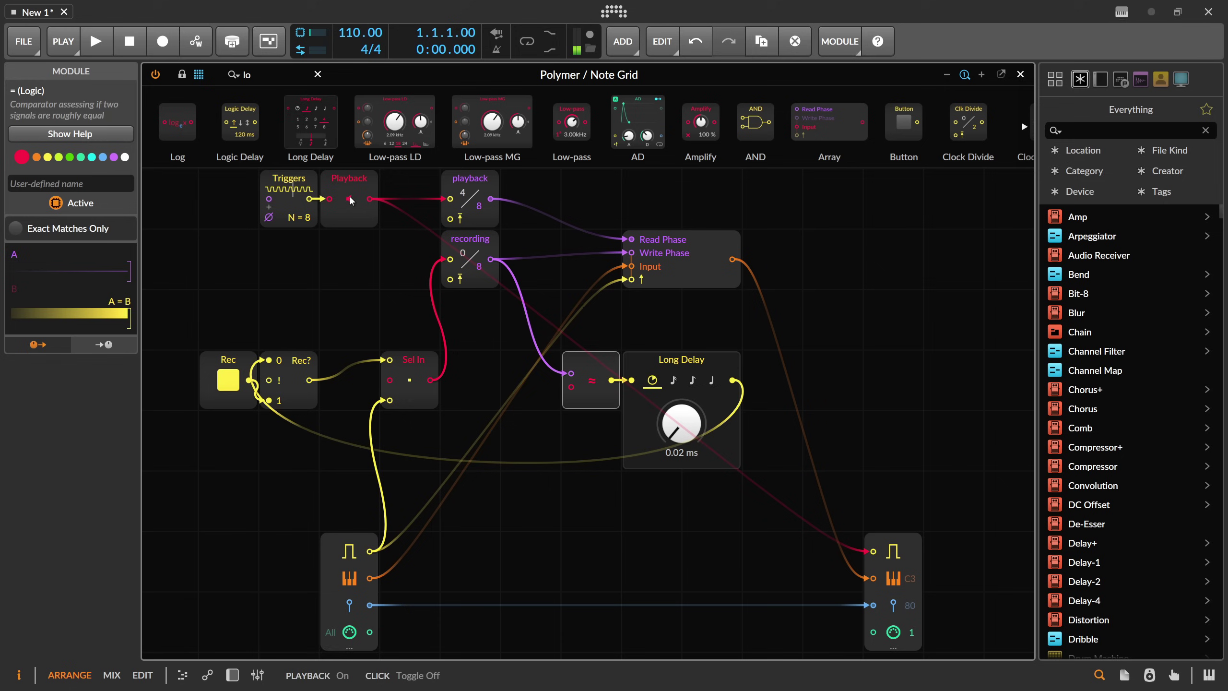
- Tidy the patch by placing the Array beside the counters and the comparator with its Long Delay one row higher
left_click(726, 410)
left_click(595, 366, "shift")
left_click_drag(594, 365, 594, 345)
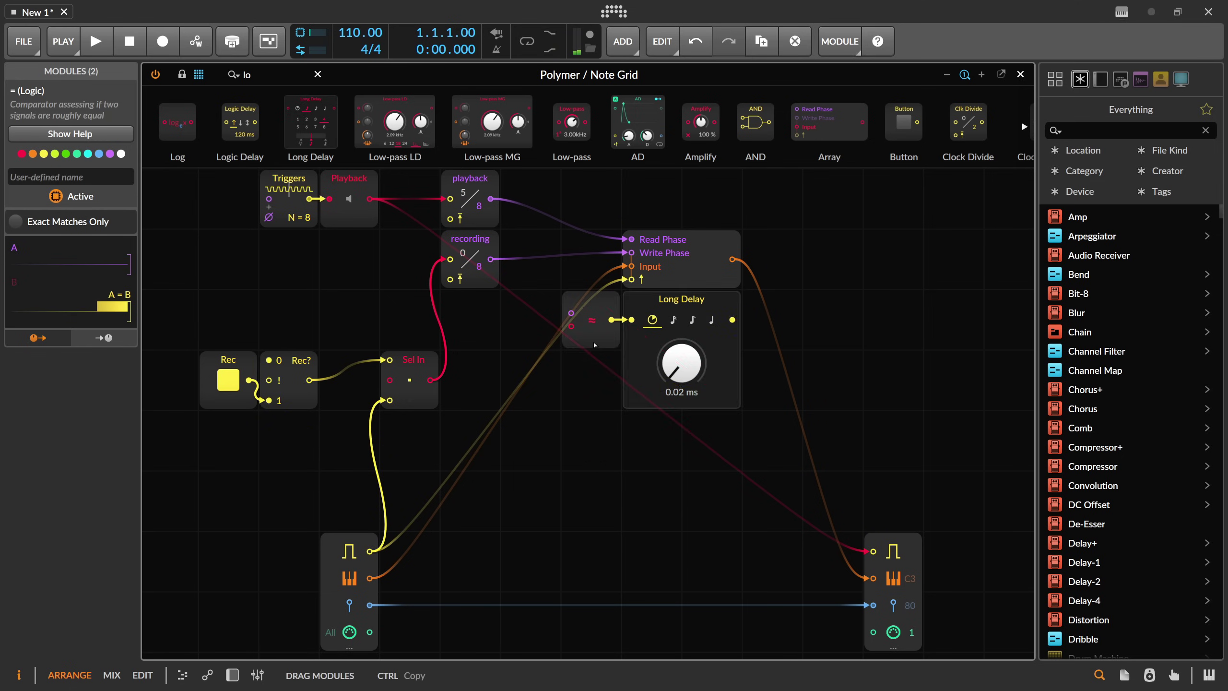
key("ctrl+z")
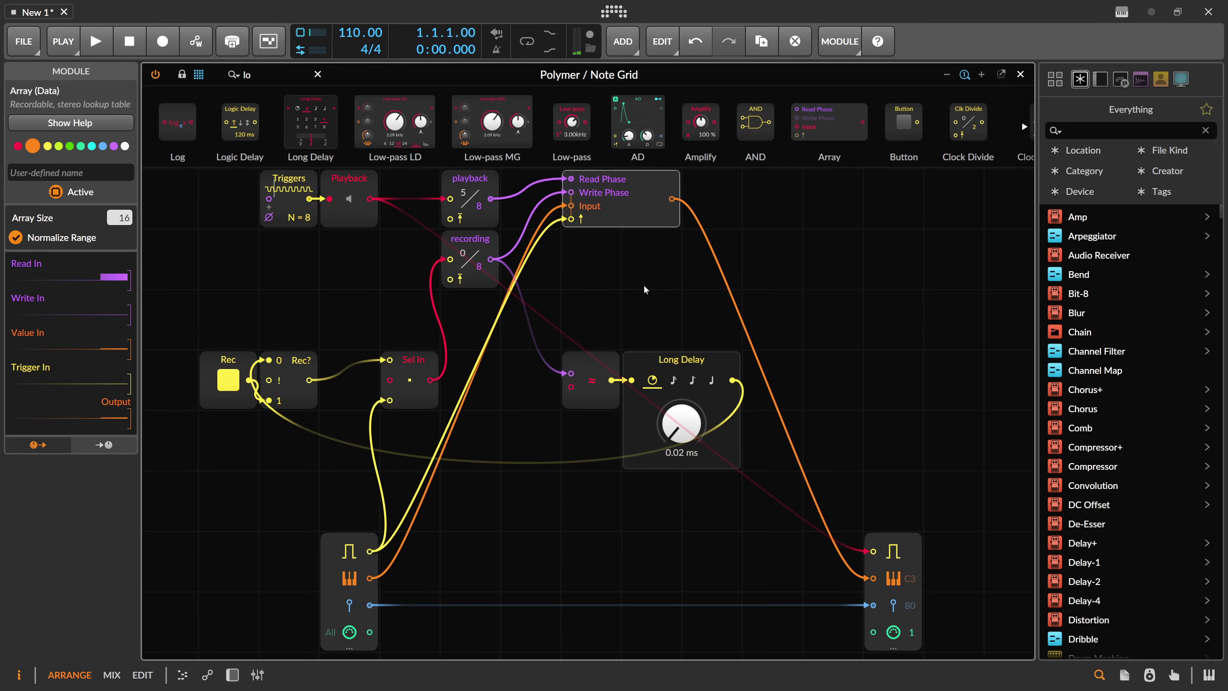
left_click(744, 379)
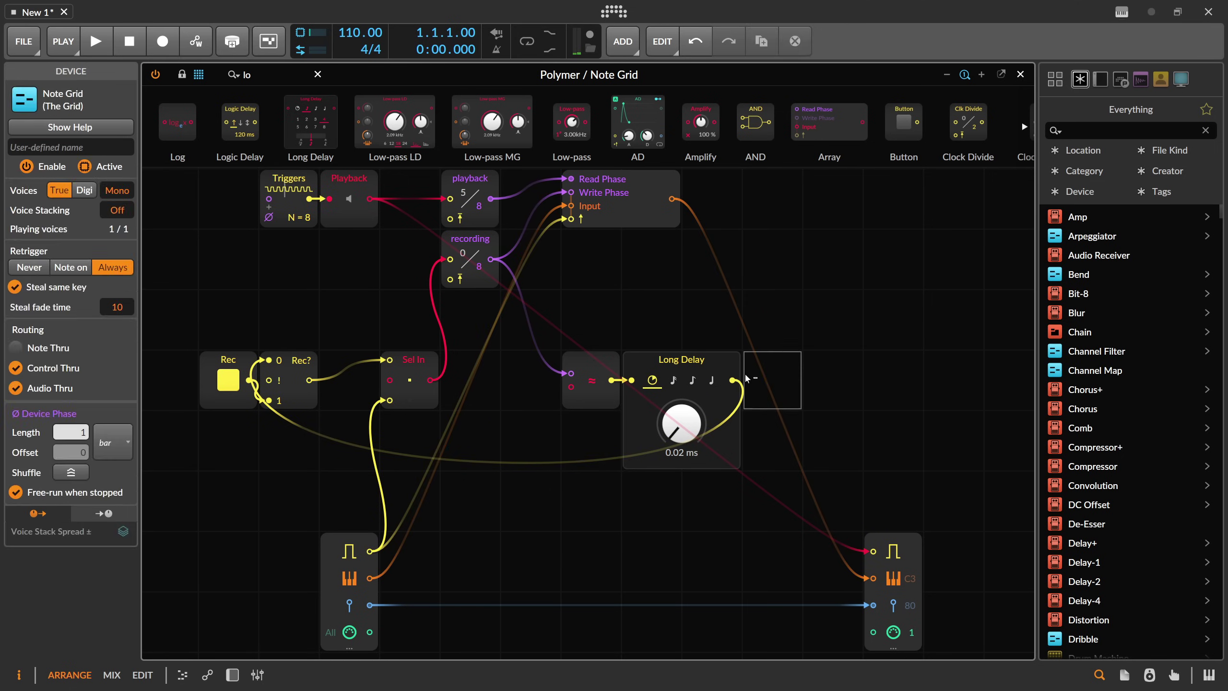
key("ctrl+shift+z")
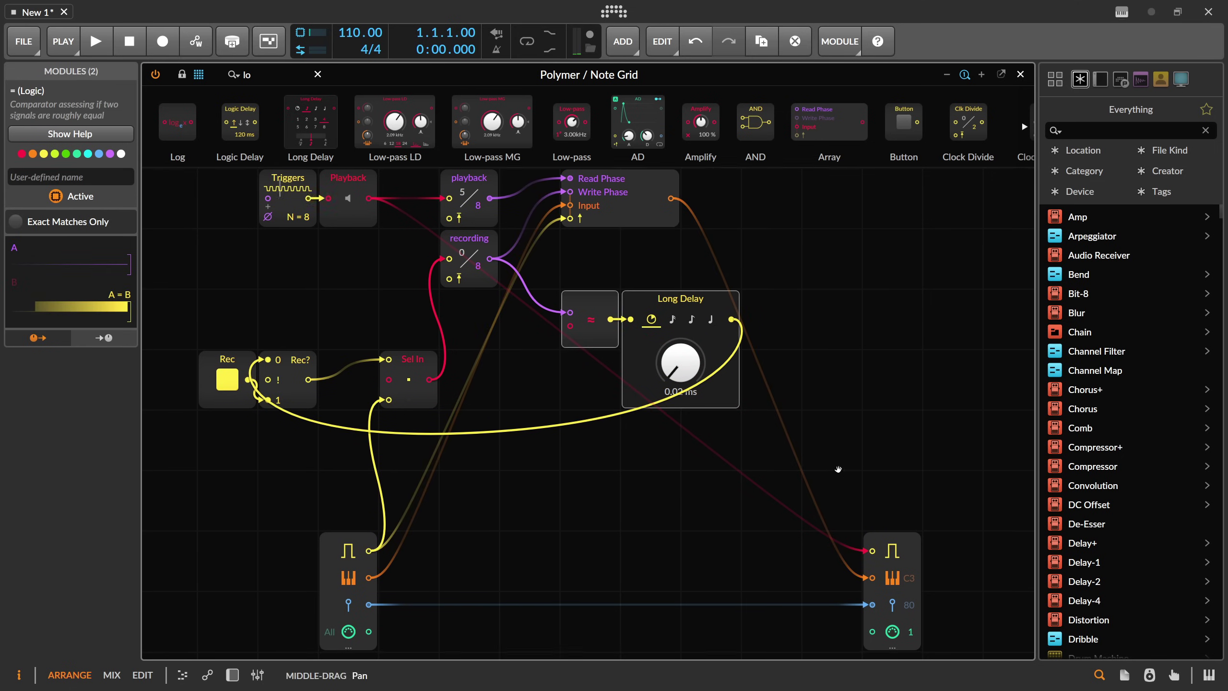
- Examine the signals of the Array and Triggers modules and follow the gate and pitch routing to the note output
scroll(838, 469, "right", 2)
scroll(817, 486, "up", 3)
left_click(612, 274)
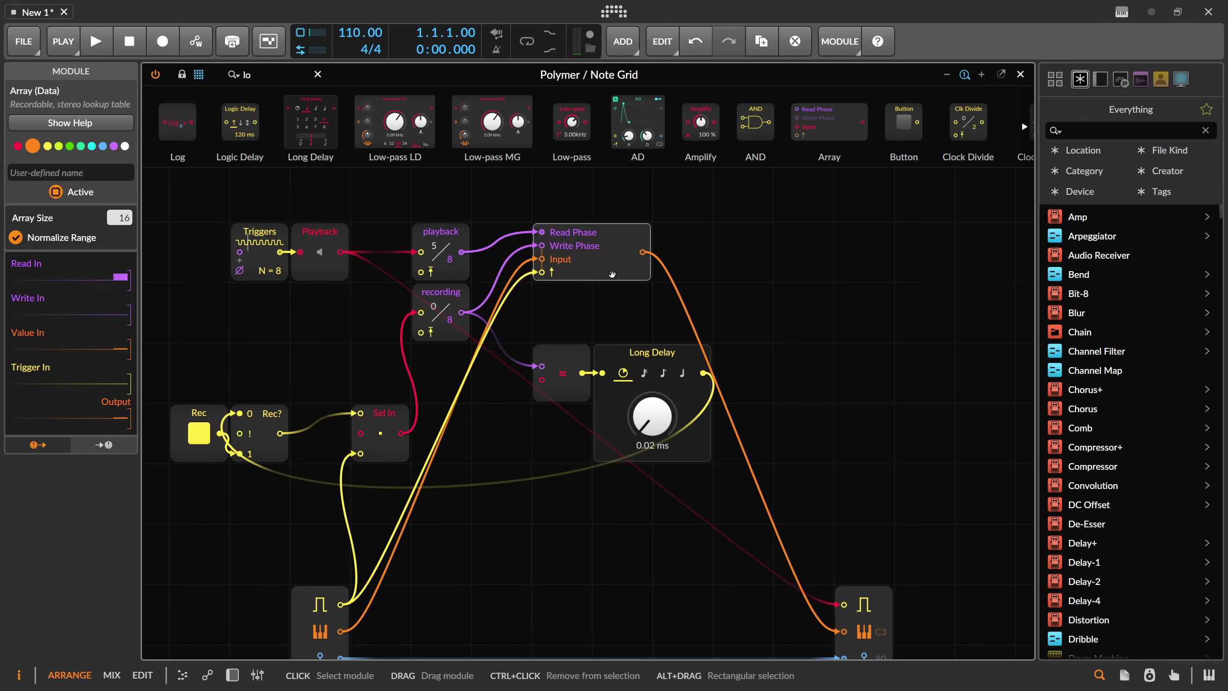
scroll(612, 274, "down", 3)
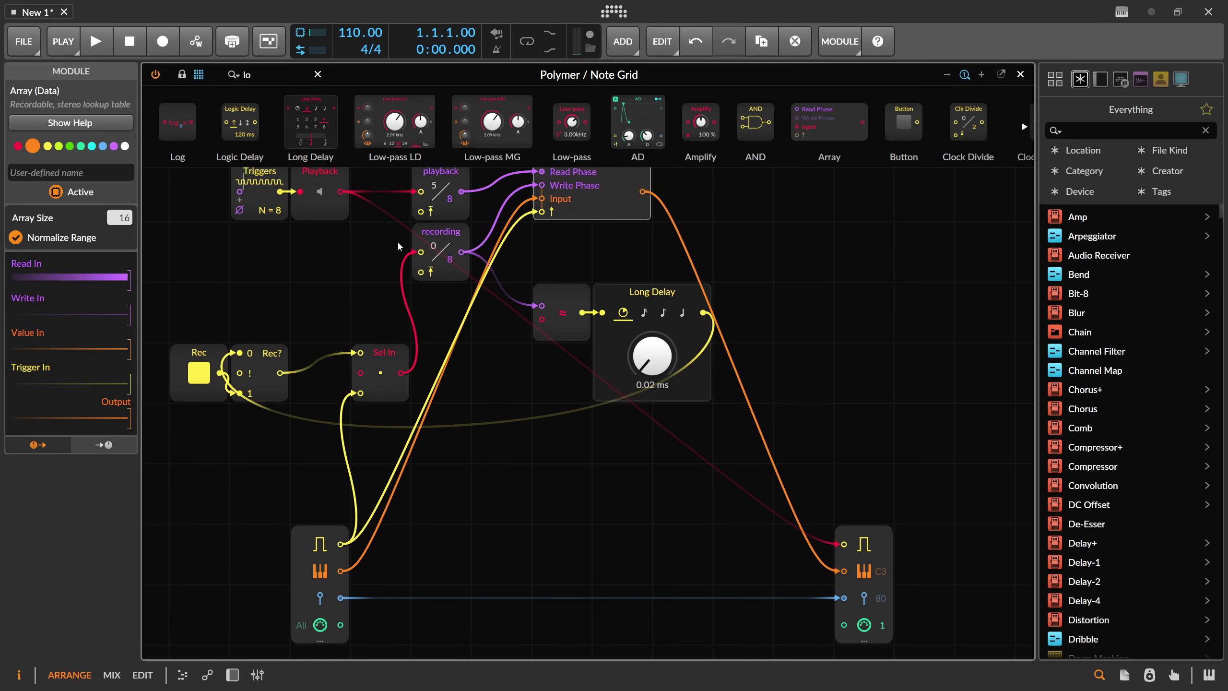
left_click(269, 197)
scroll(602, 411, "up", 3)
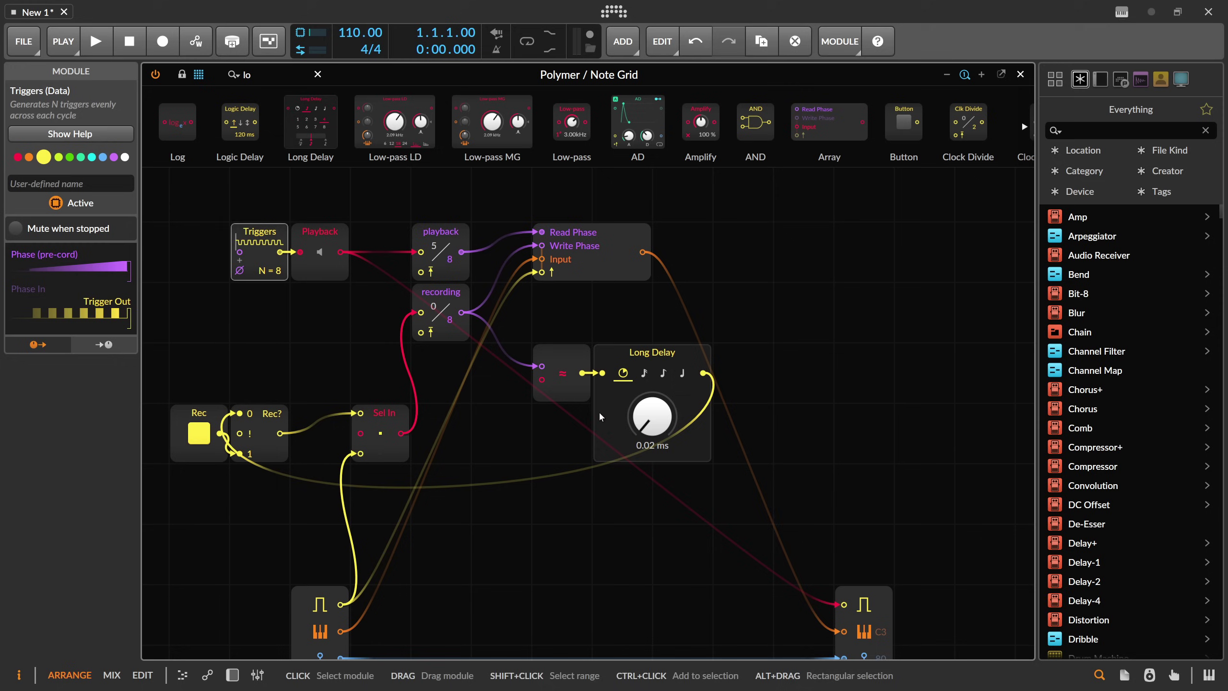
scroll(599, 411, "down", 3)
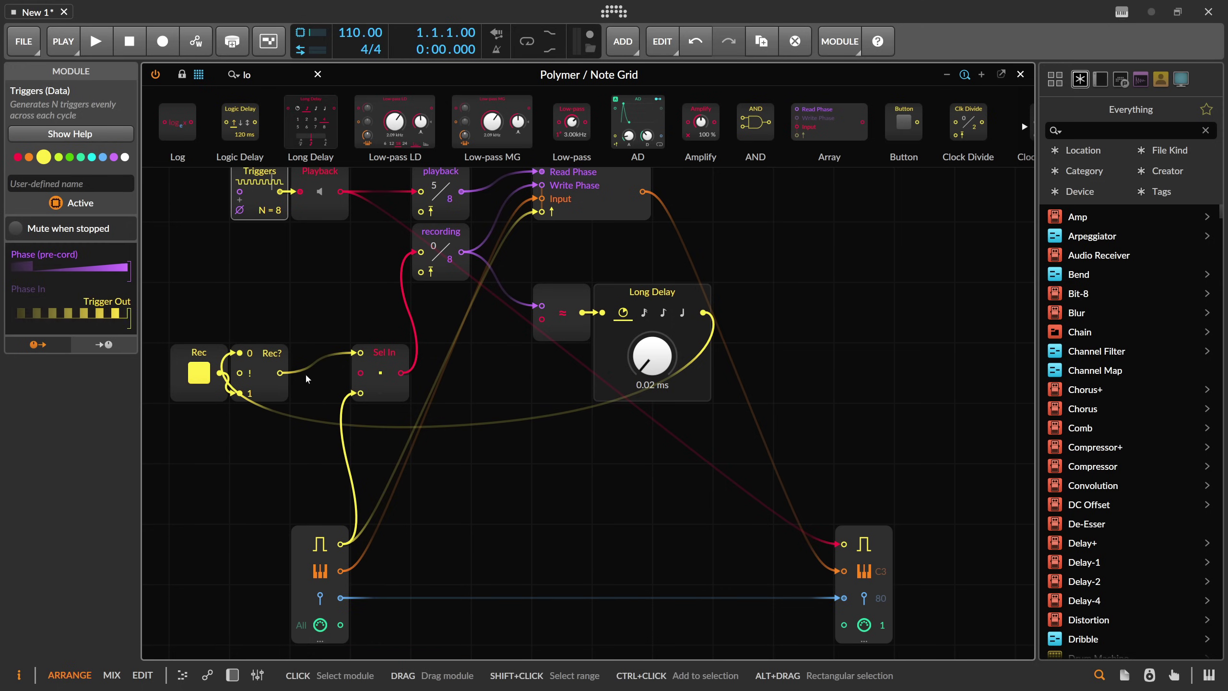
left_click(600, 198)
scroll(599, 259, "up", 3)
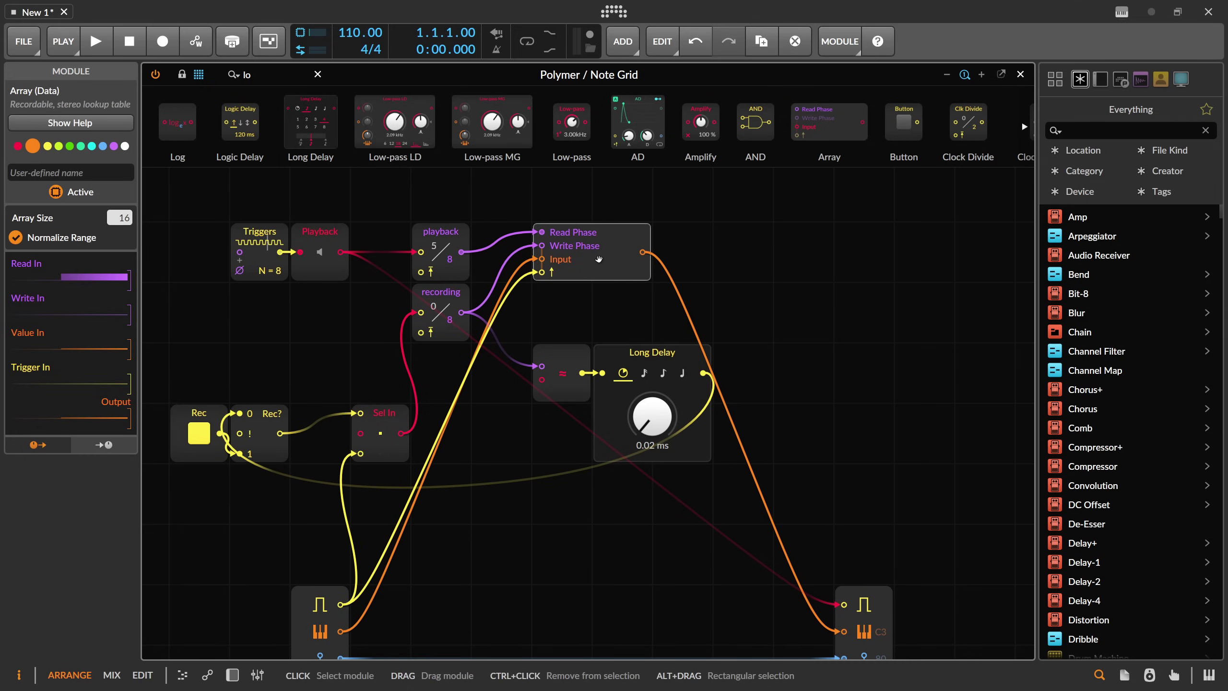
scroll(307, 239, "down", 3)
scroll(290, 213, "up", 3)
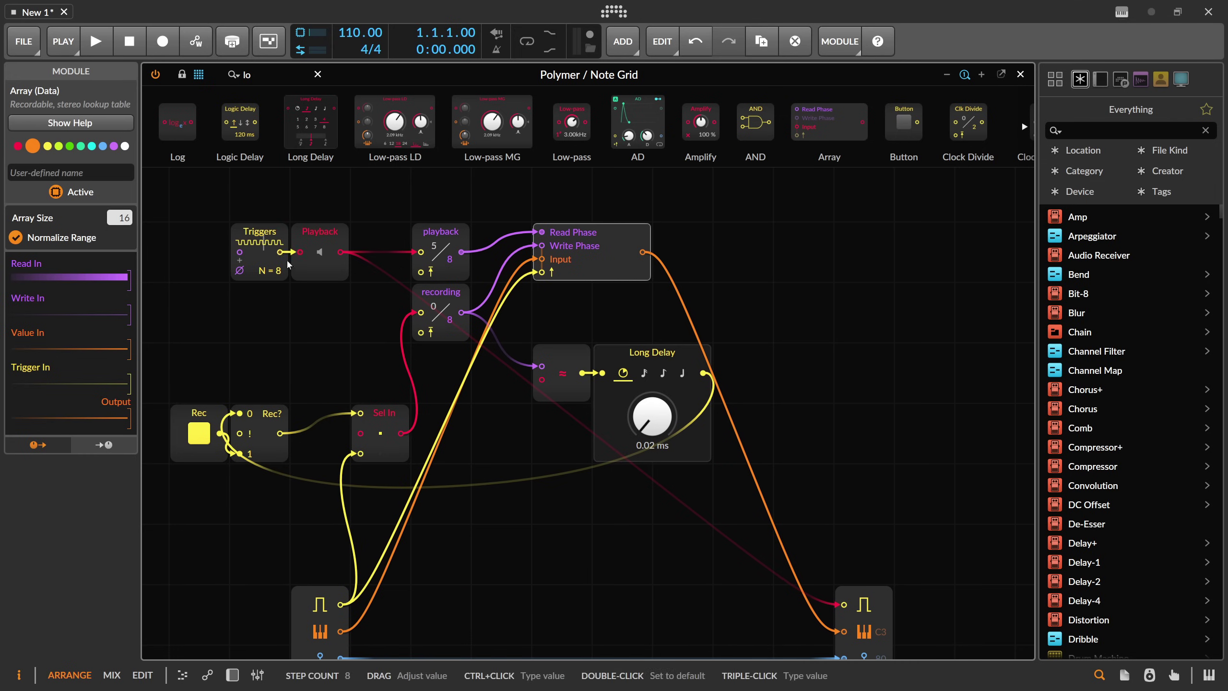
- Add a second Select In module in the free space near the note output
scroll(291, 260, "down", 3)
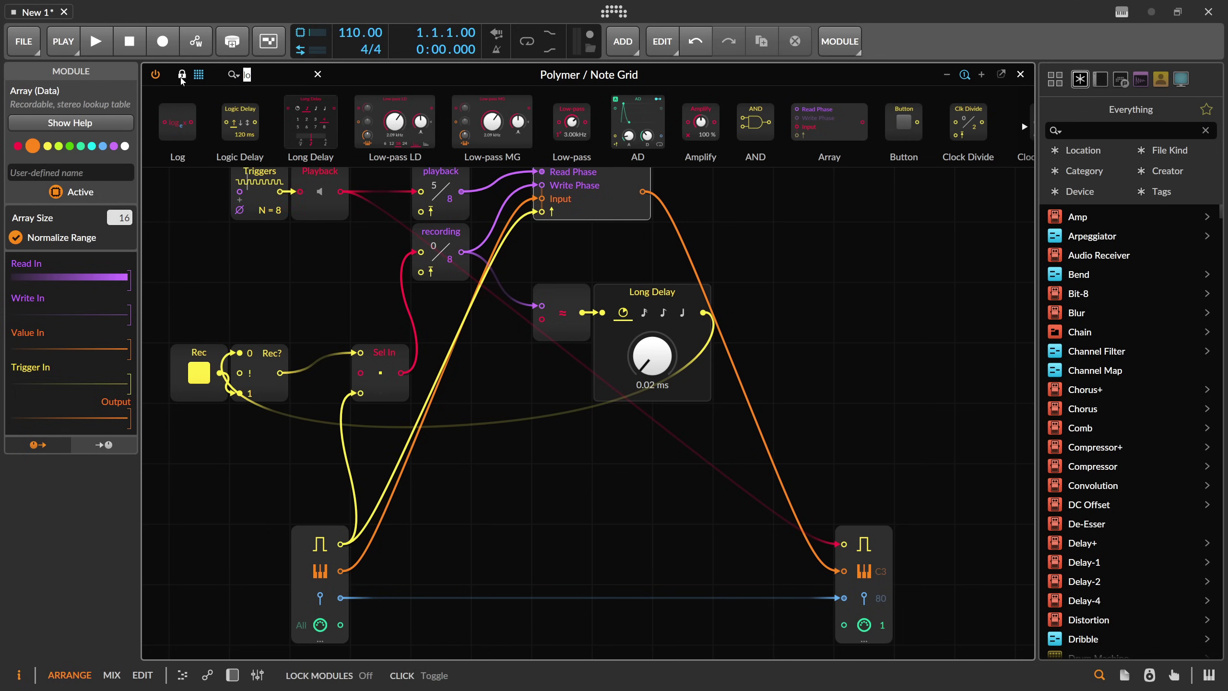
type("se")
left_click_drag(289, 125, 686, 498)
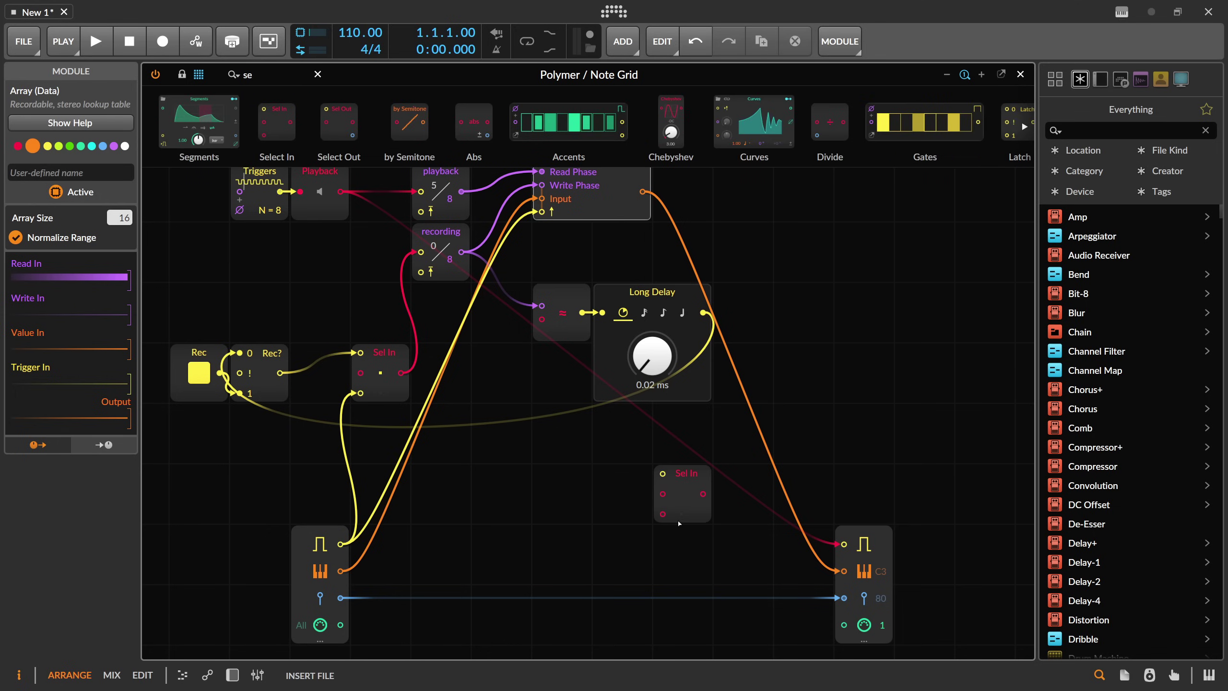
- Name the Select In beside the Rec? latch advance and colour it purple
left_click(389, 356)
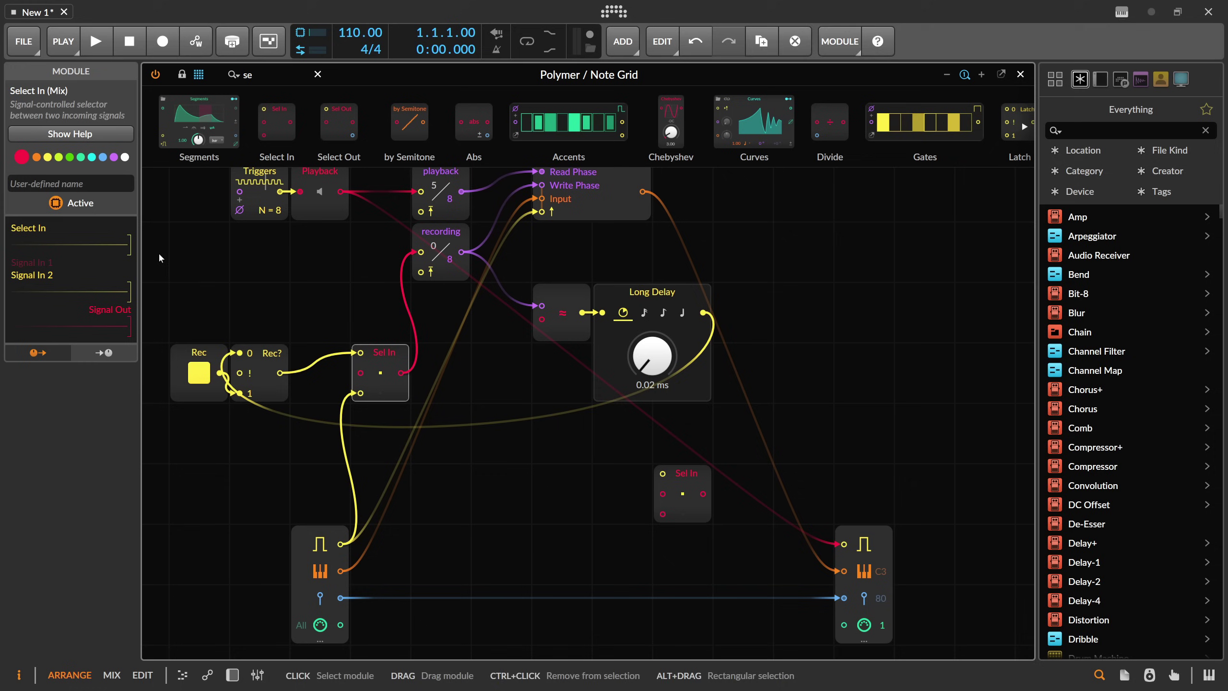
left_click(75, 181)
type("advance")
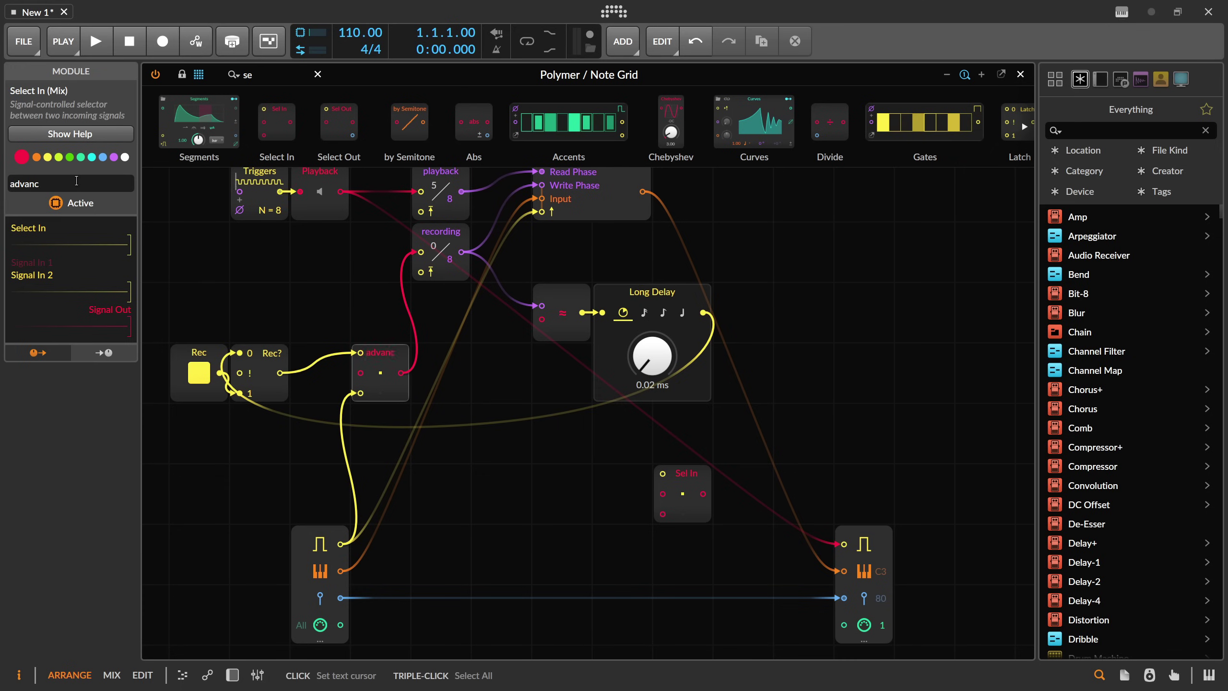
left_click(392, 353)
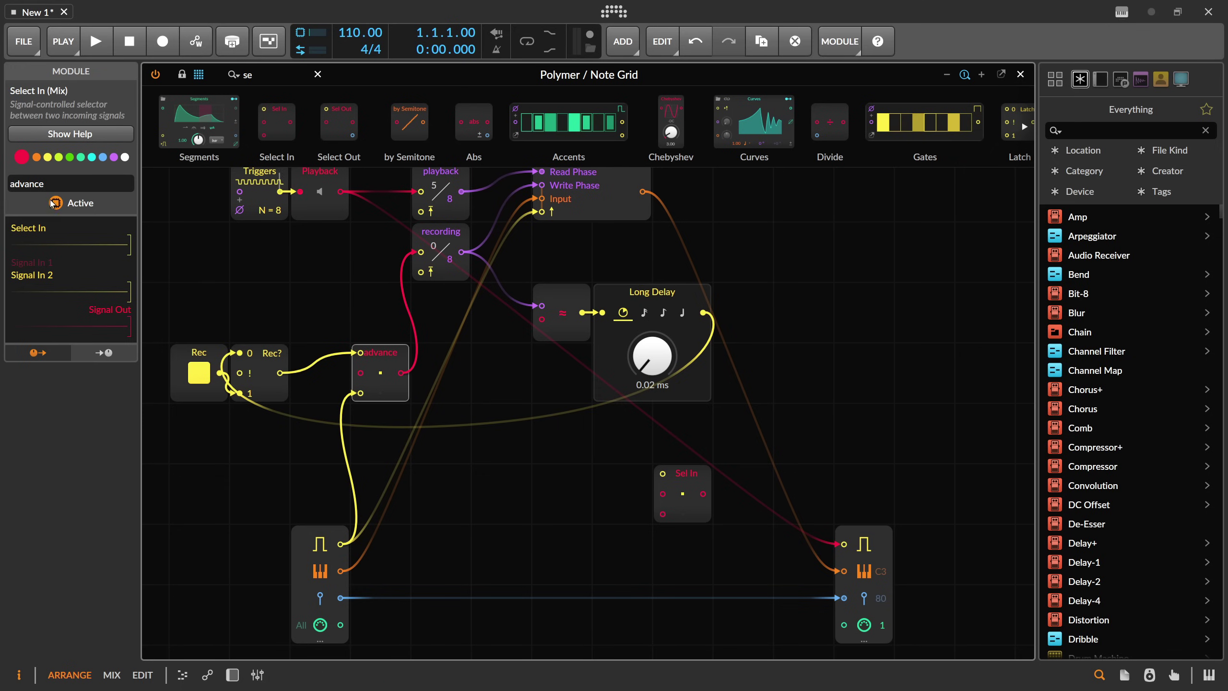
left_click(114, 158)
- Name the new Select In near the note output gates
left_click(643, 487)
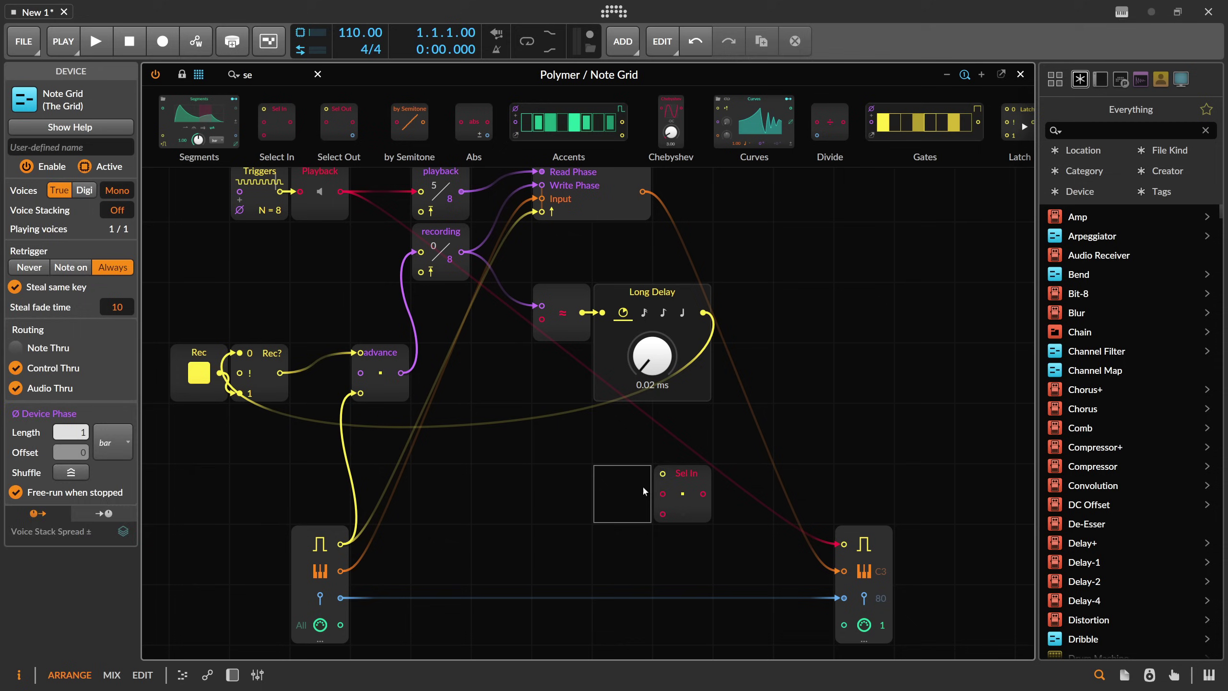
left_click(686, 482)
left_click(63, 182)
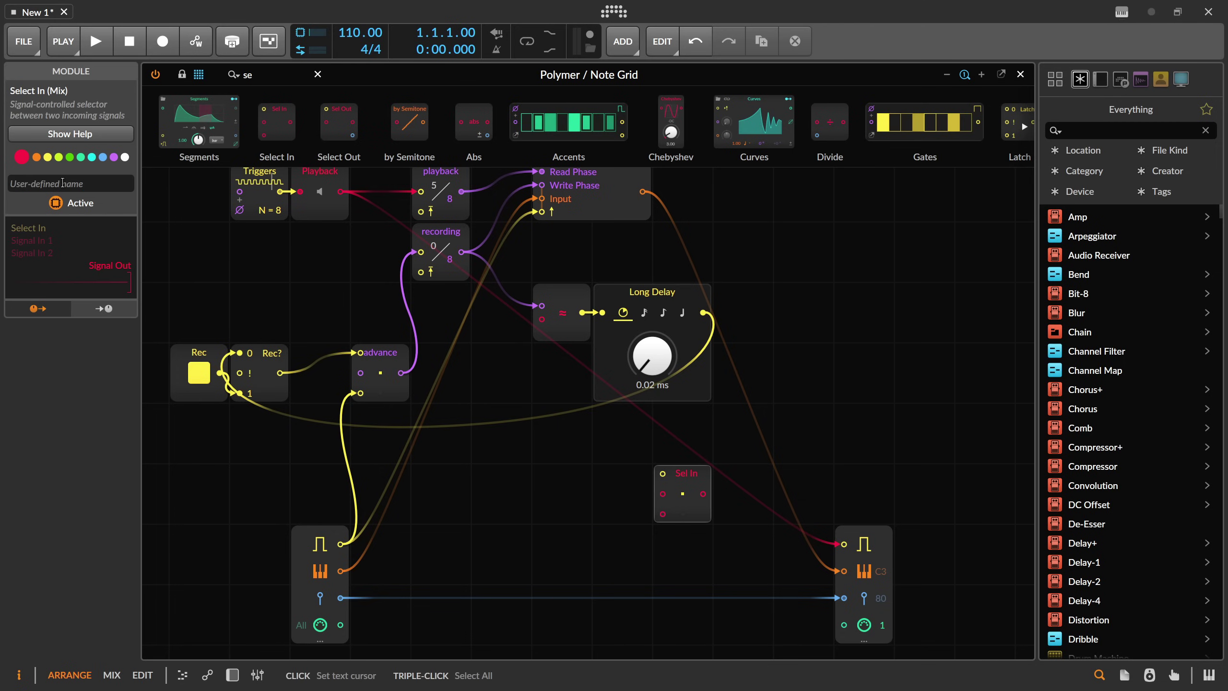
type("gates")
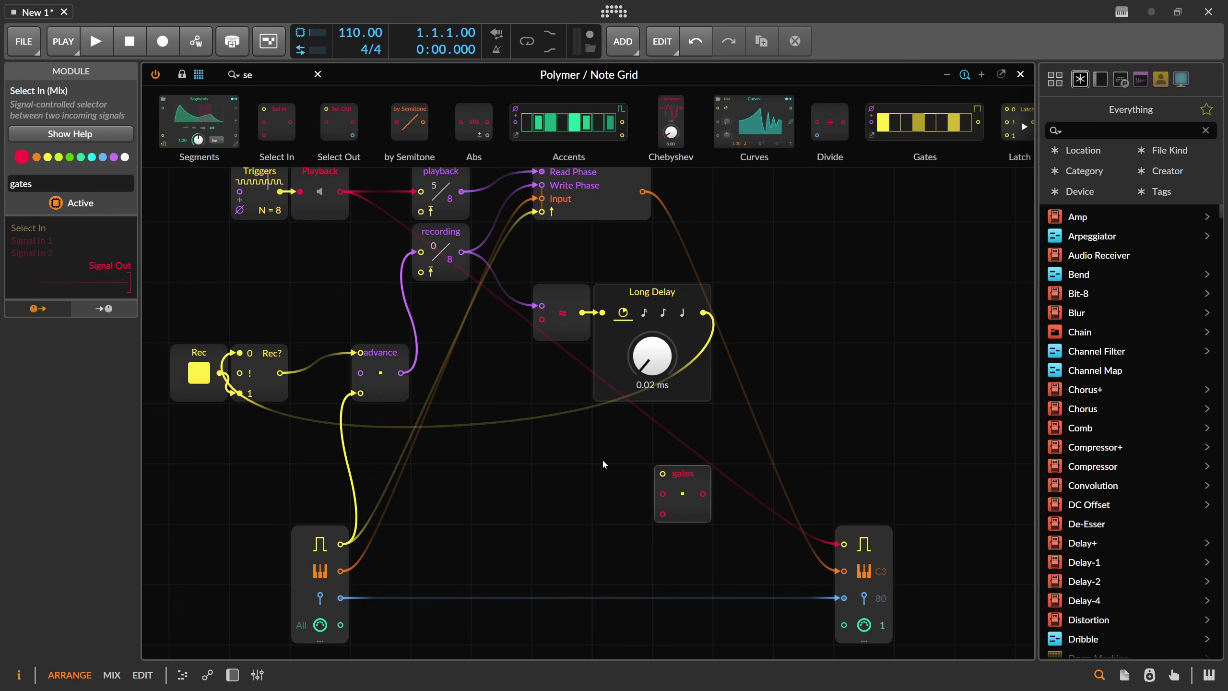
- Route the incoming gate through the second input of the gates selector to the gate output, control it with Rec?, and colour it yellow
left_click_drag(683, 484, 622, 543)
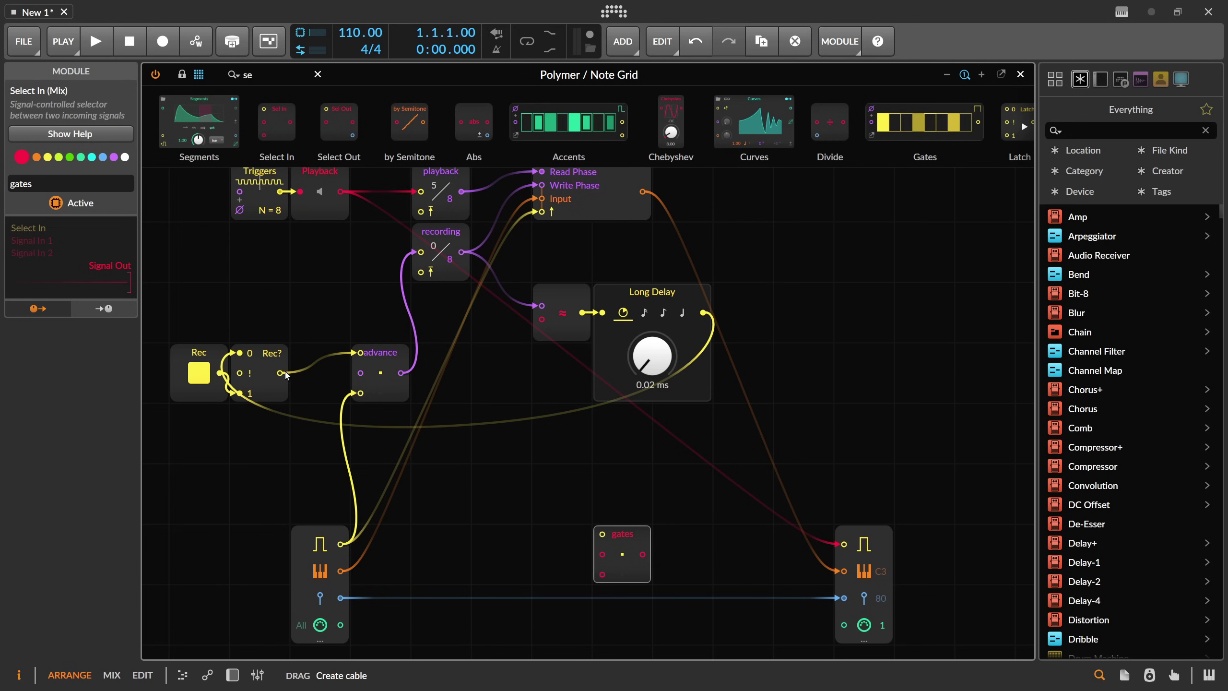
left_click_drag(280, 372, 602, 533)
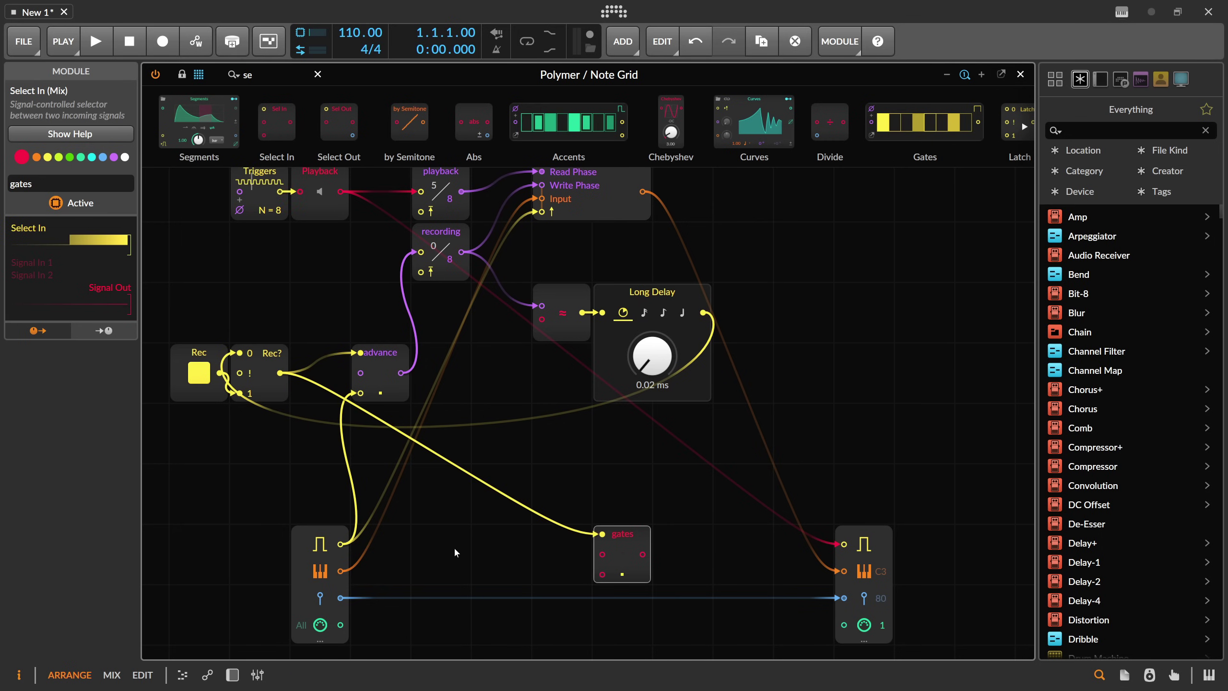
left_click_drag(340, 543, 841, 545)
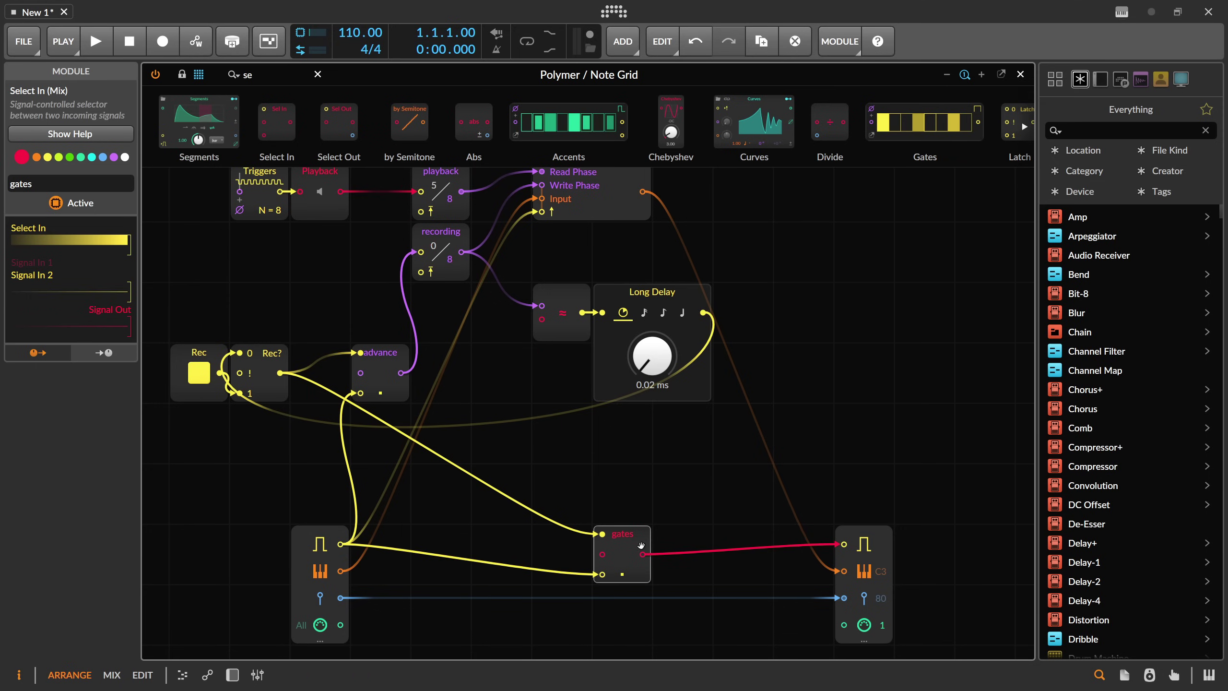
left_click(46, 146)
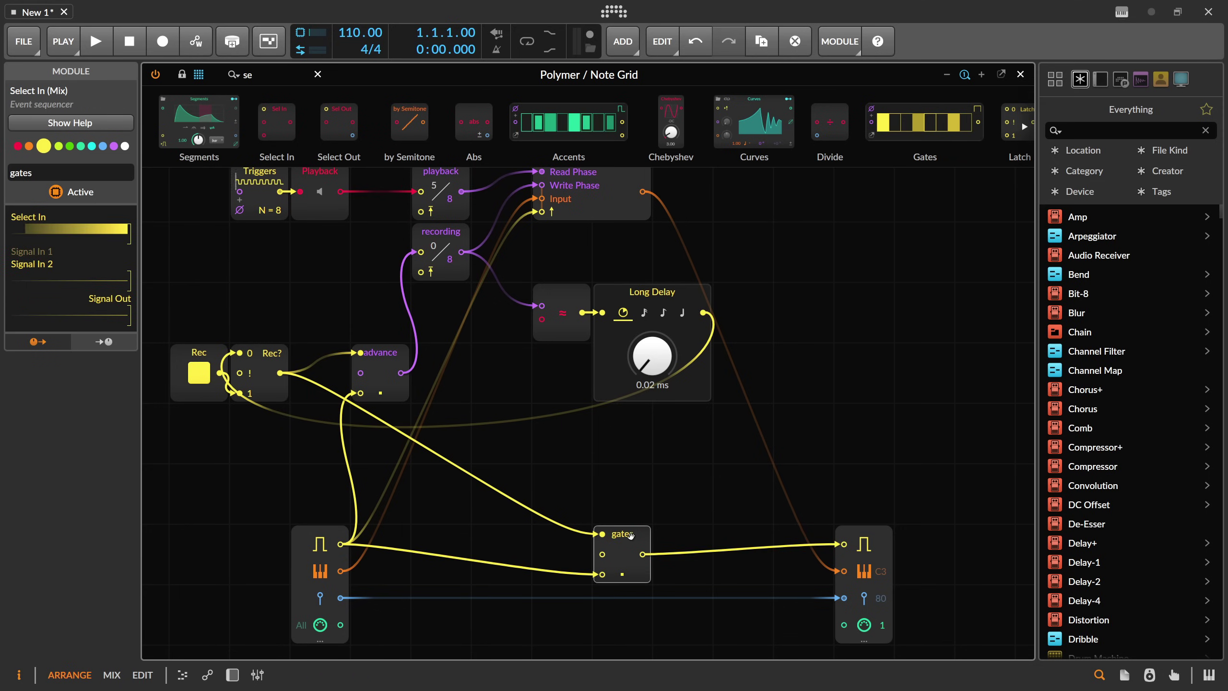
- Duplicate the gates selector, route the incoming pitch through the copy to the pitch output, colour it orange and name it pitches
left_click_drag(629, 539, 747, 561)
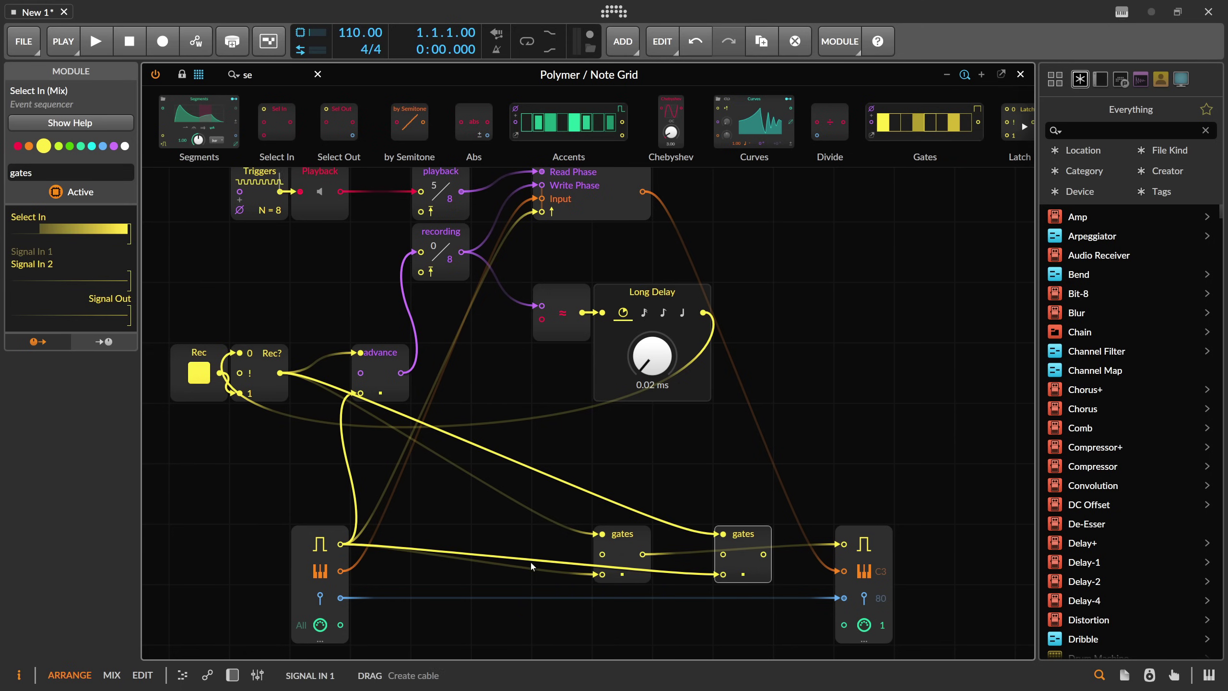
left_click_drag(340, 570, 844, 571)
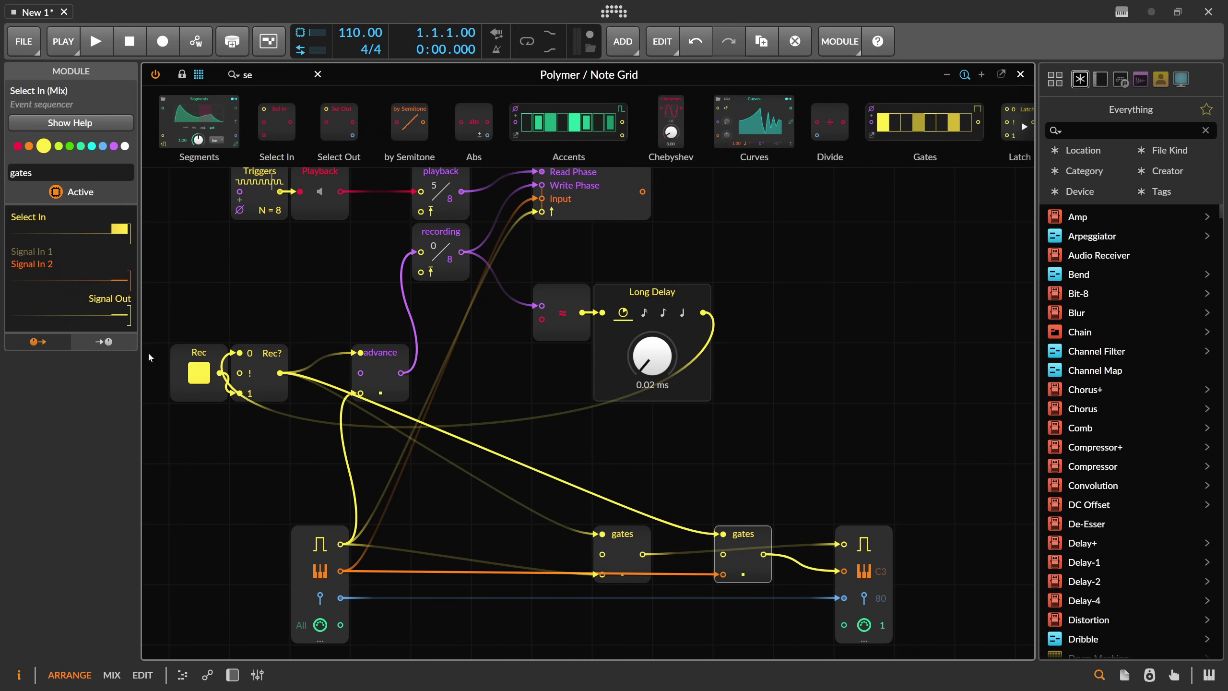
left_click(28, 146)
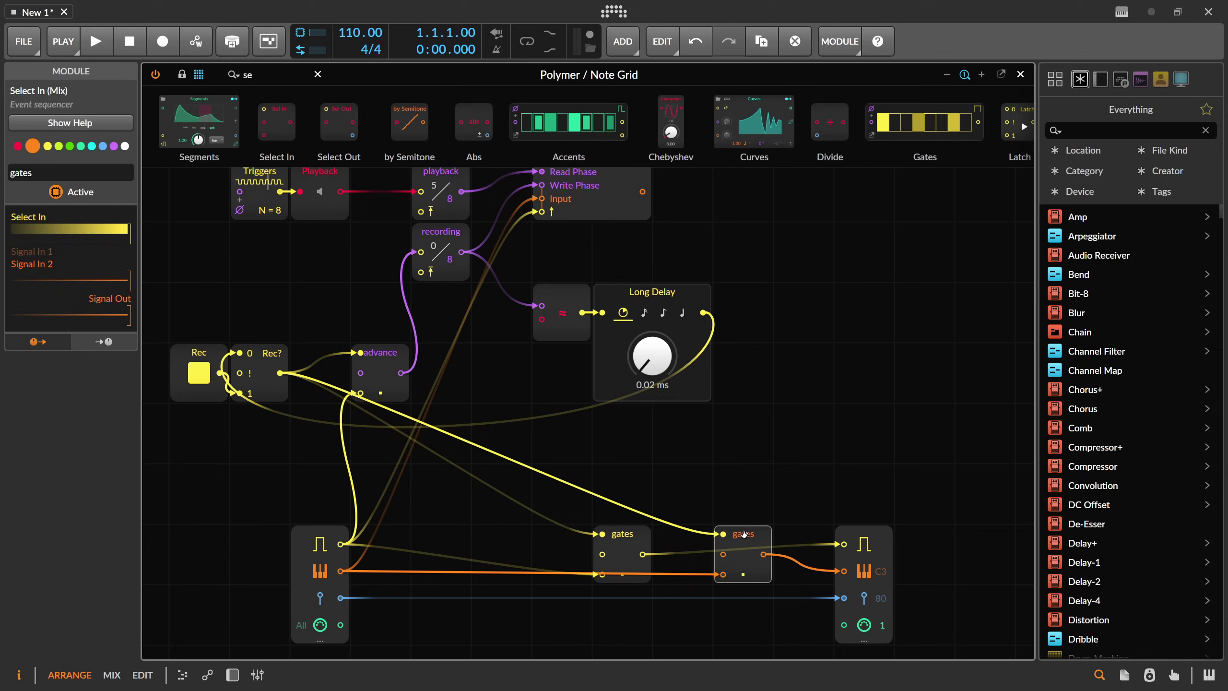
left_click(10, 172)
type("pitches")
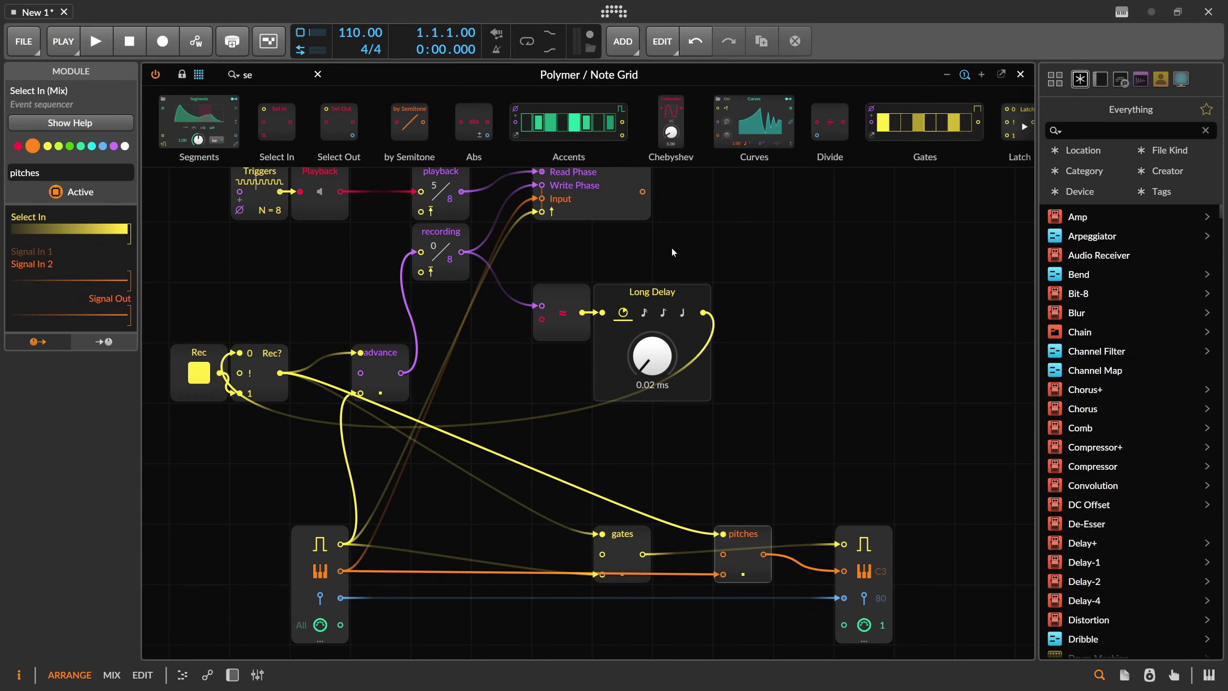
- Connect the Array output and the Playback toggle to the first signal inputs of pitches and gates respectively, and colour Playback yellow
left_click_drag(641, 191, 723, 554)
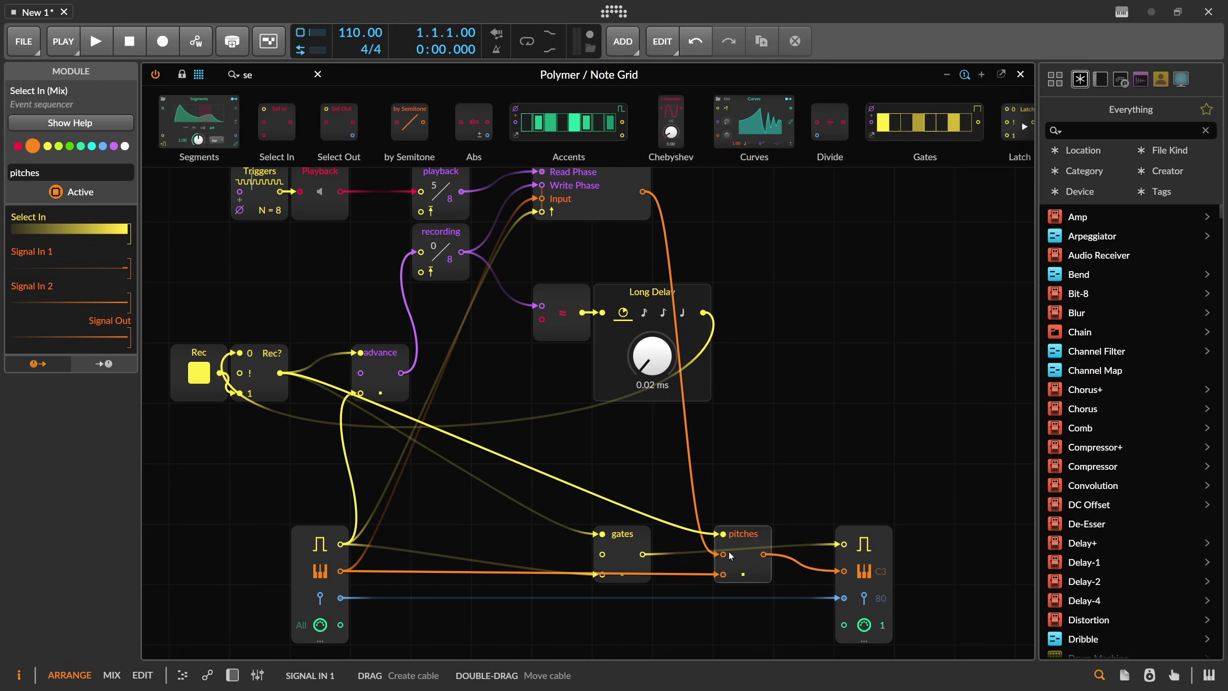
left_click_drag(343, 191, 610, 558)
left_click(319, 206)
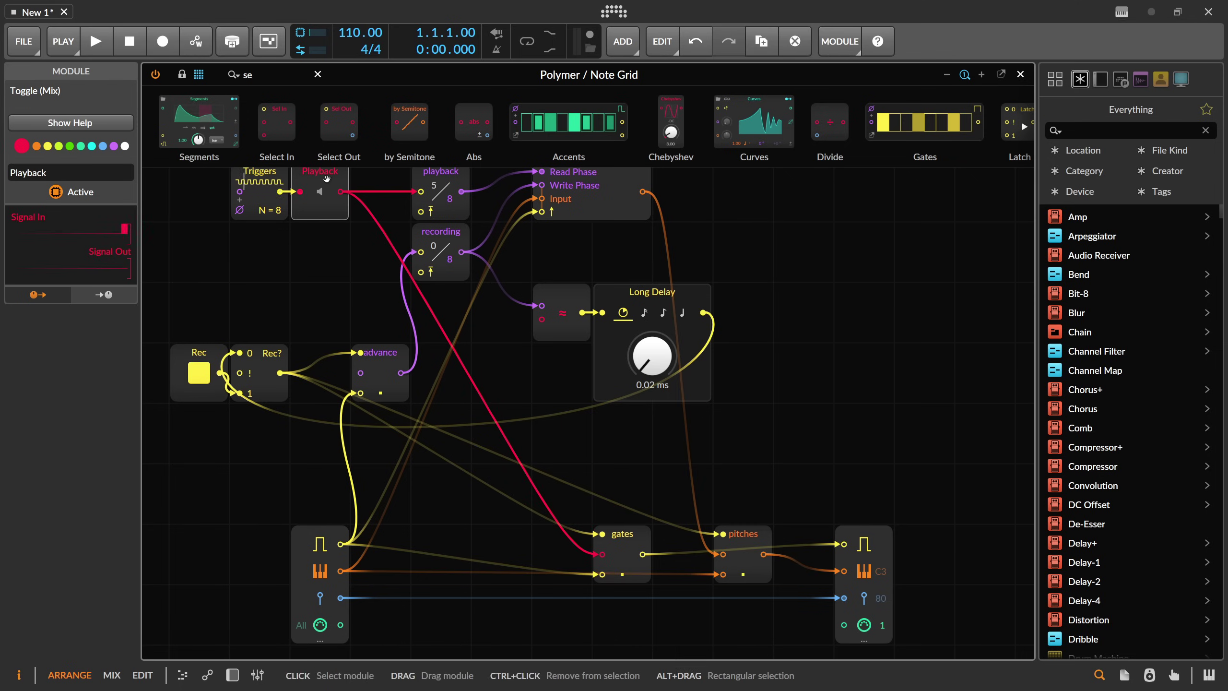
left_click(46, 145)
- Move the gates selector directly beside pitches, and the Rec button with its latch directly beside the advance selector
left_click(627, 483)
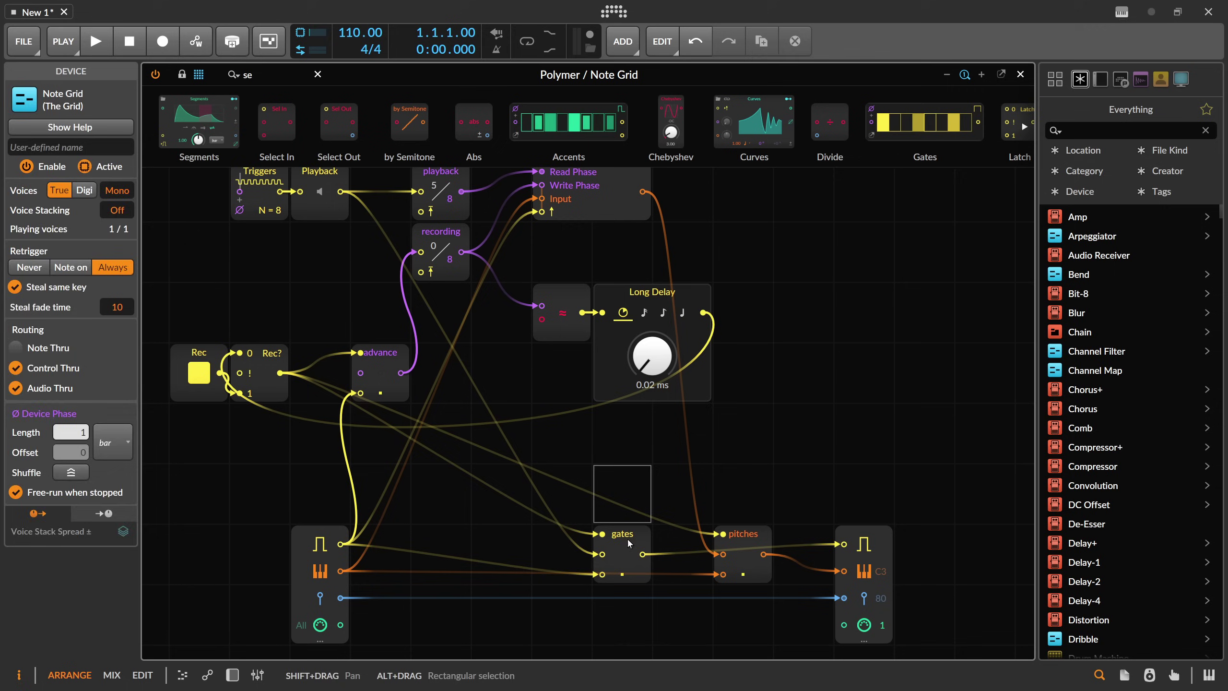
left_click_drag(628, 537, 678, 545)
left_click(740, 546)
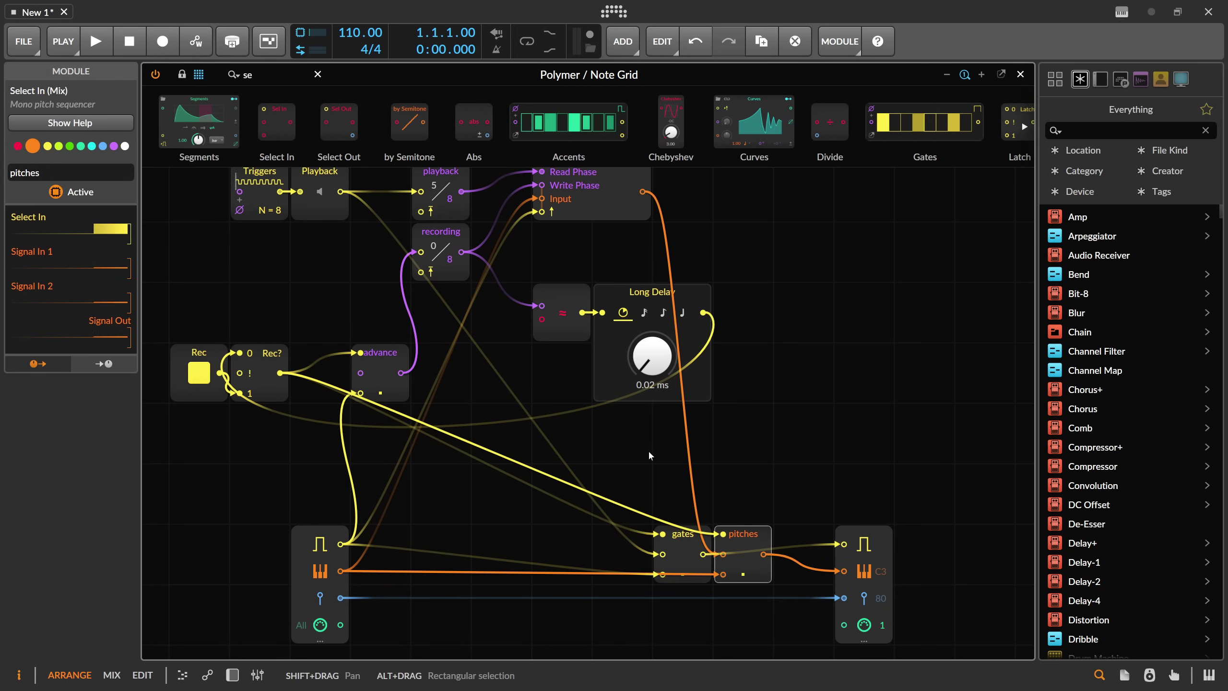
left_click_drag(538, 361, 513, 363)
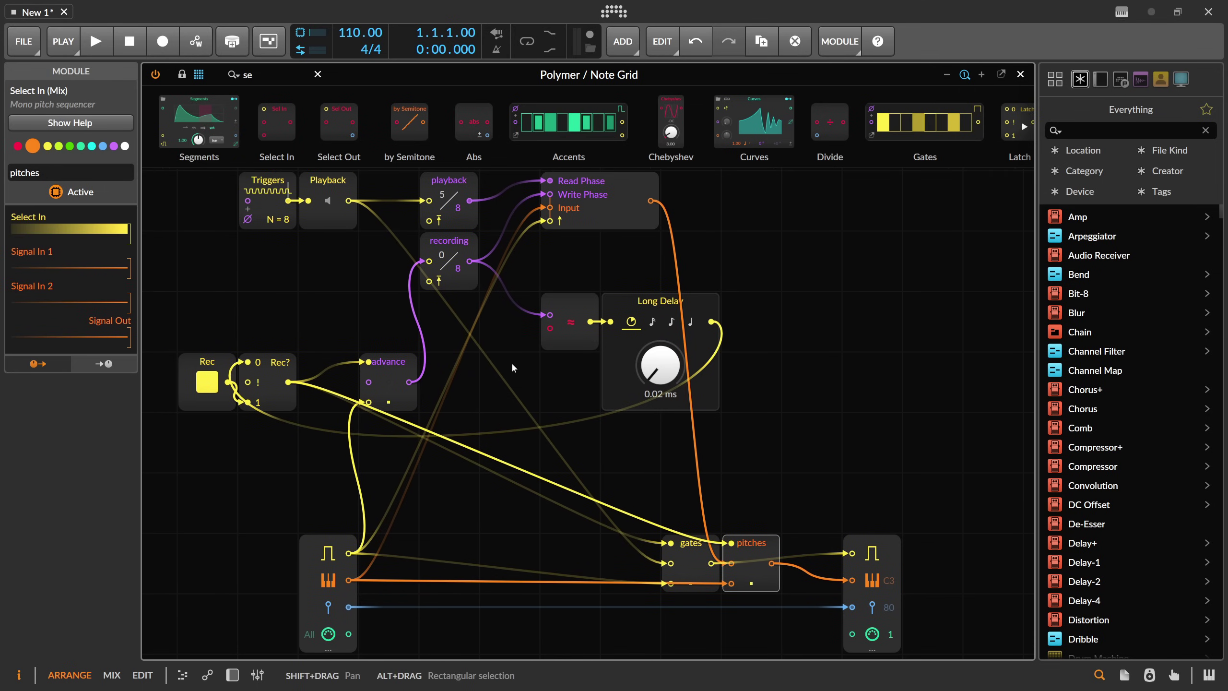
scroll(546, 401, "down", 3)
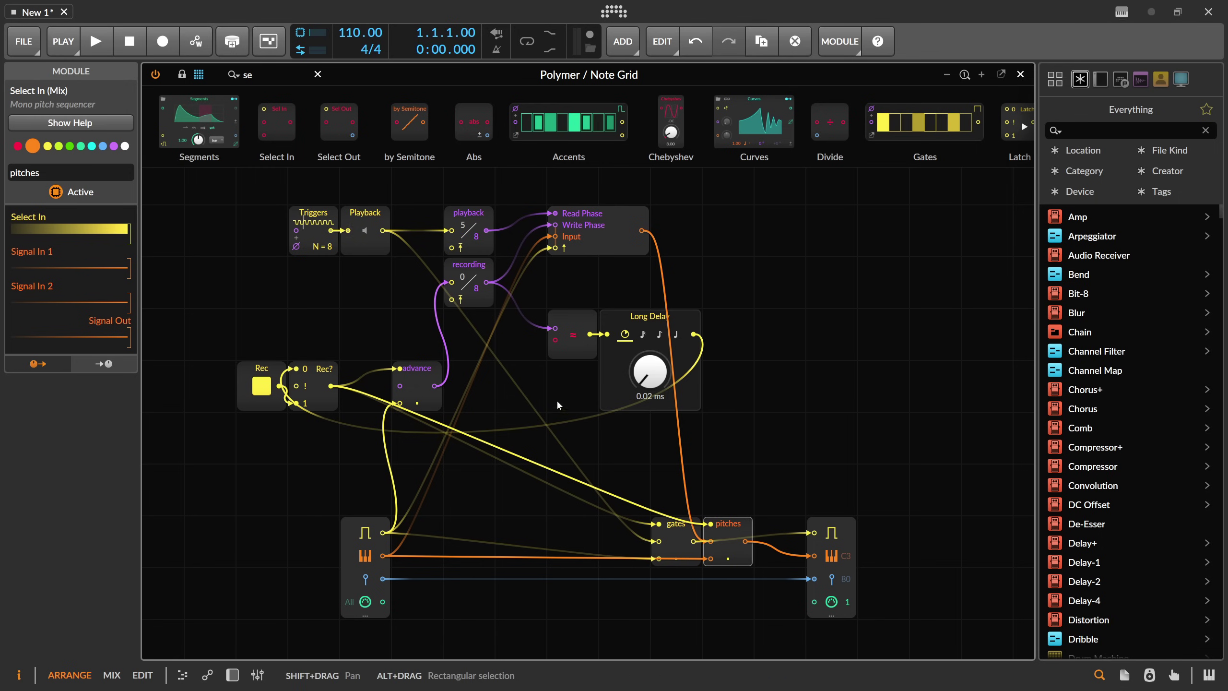
left_click_drag(370, 408, 320, 369)
- Map the Rec button to the remote control slot beside Playback and switch it off
left_click(231, 674)
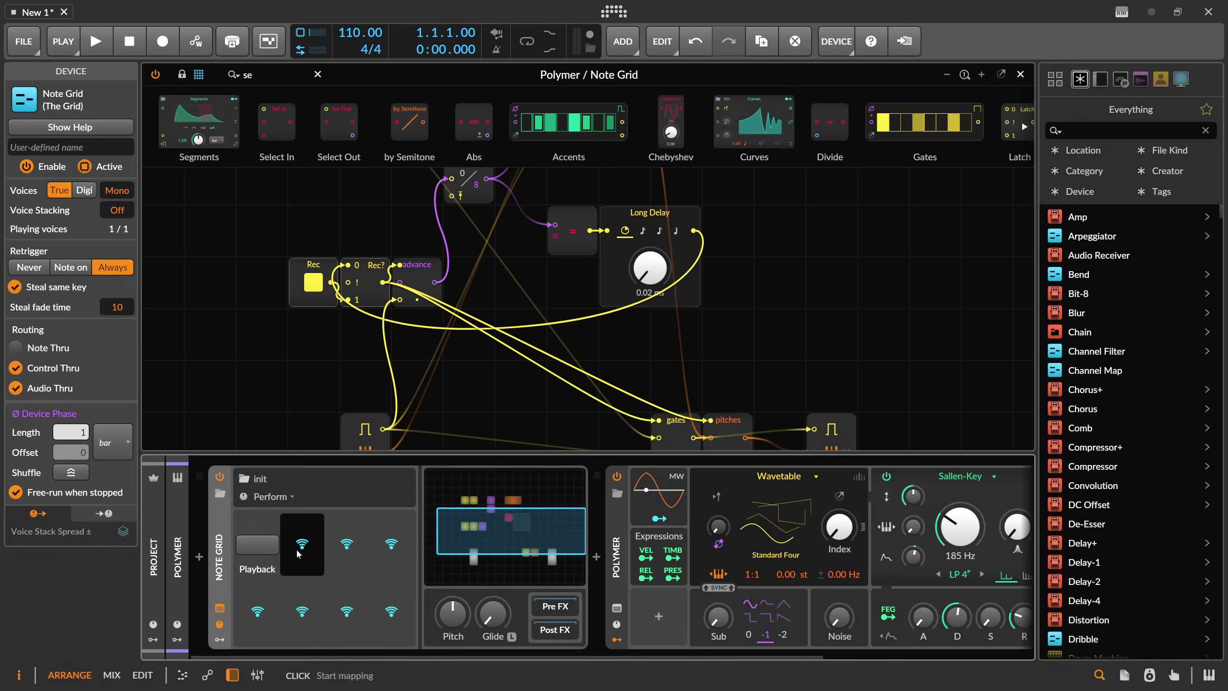
left_click(305, 549)
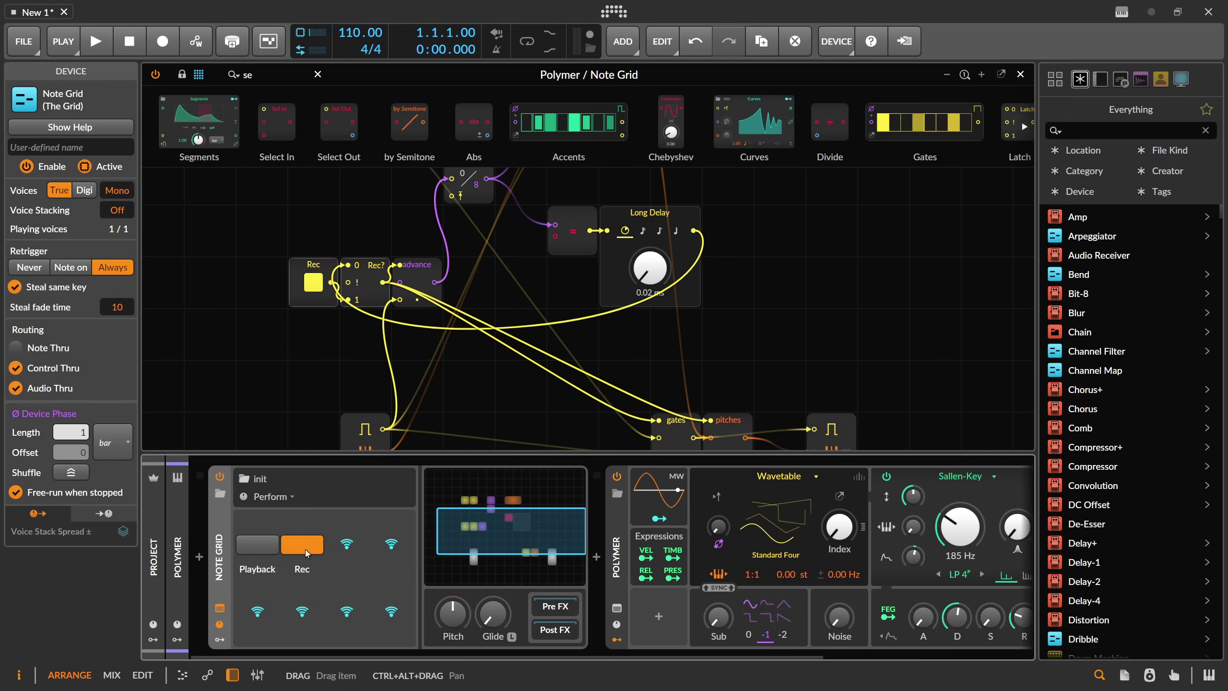
left_click(305, 550)
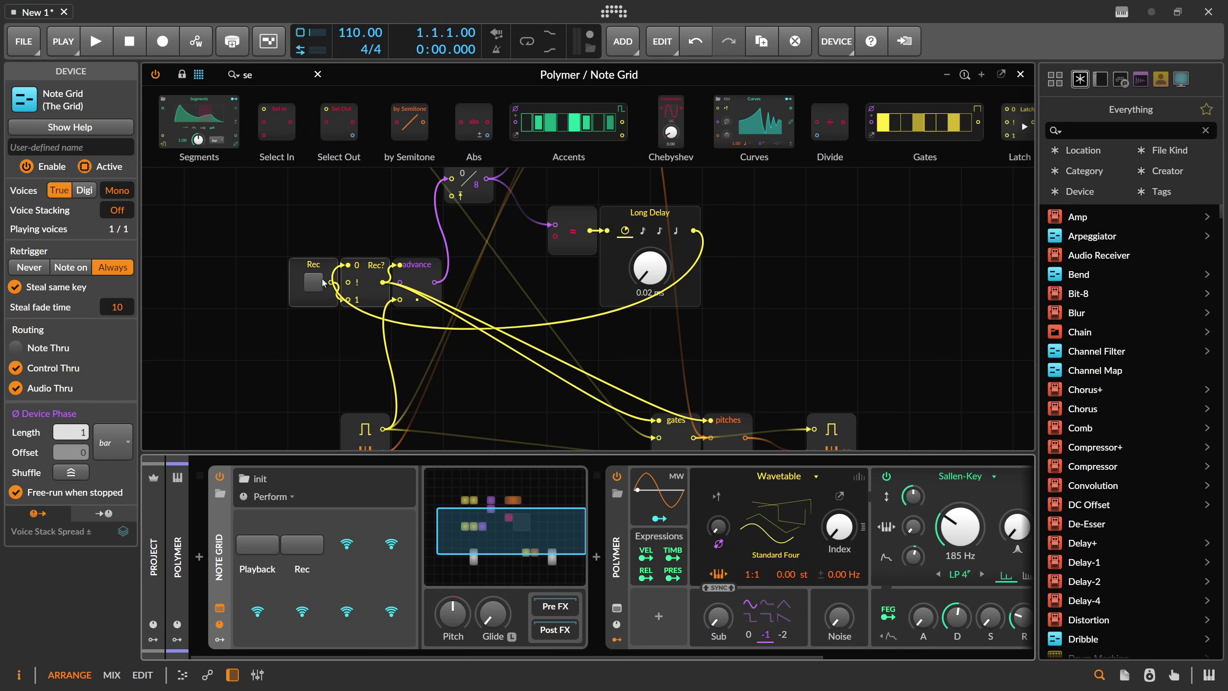
- Rename the Rec button module as Recording
left_click(312, 265)
left_click(85, 173)
left_click(319, 295)
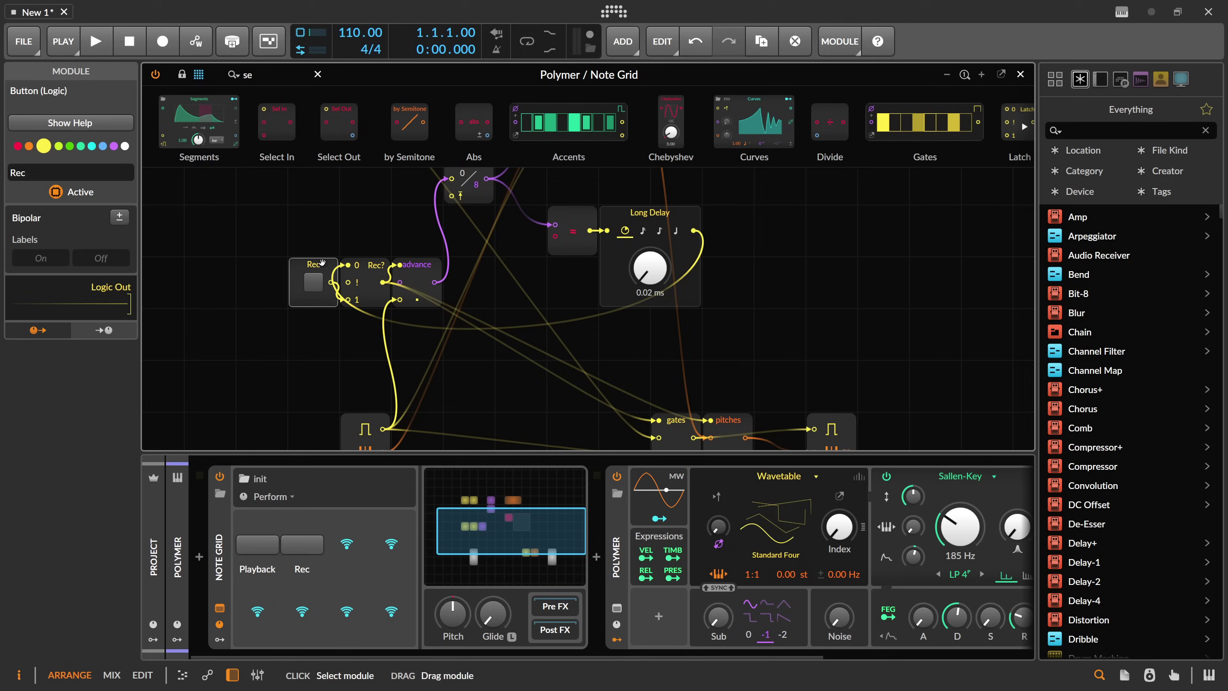
left_click(66, 173)
type("ording")
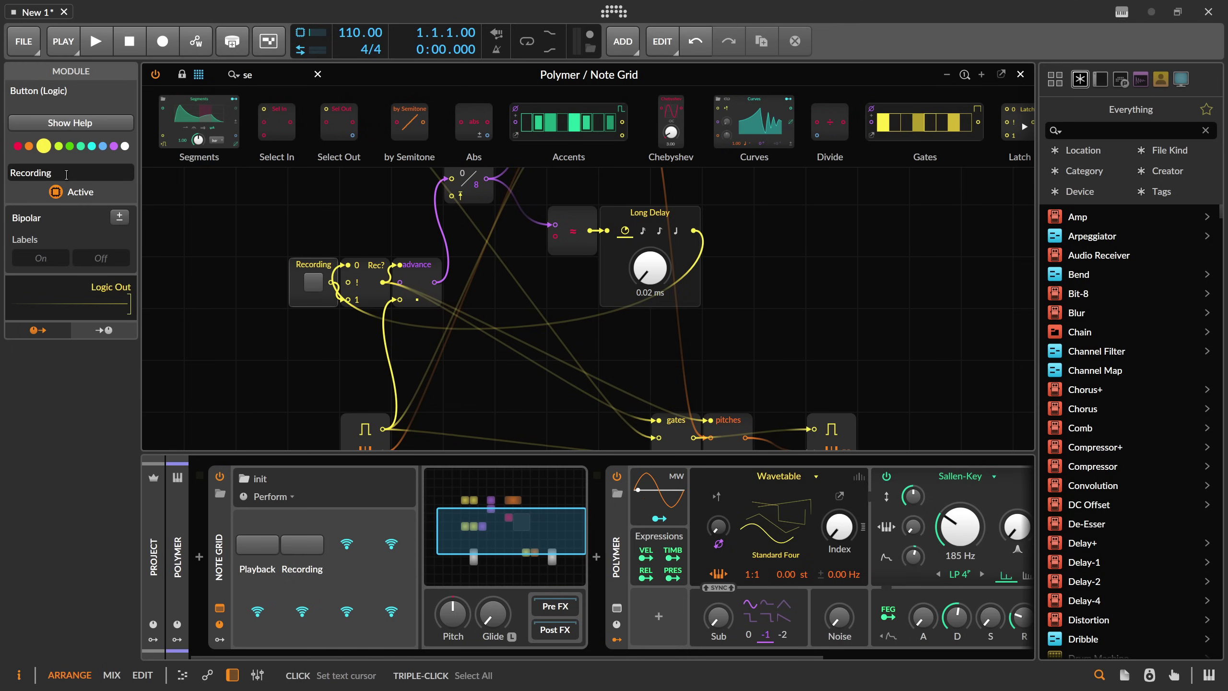
- Map the step count of the Triggers module to the next remote control slot and name that control Triggers
scroll(332, 216, "up", 2)
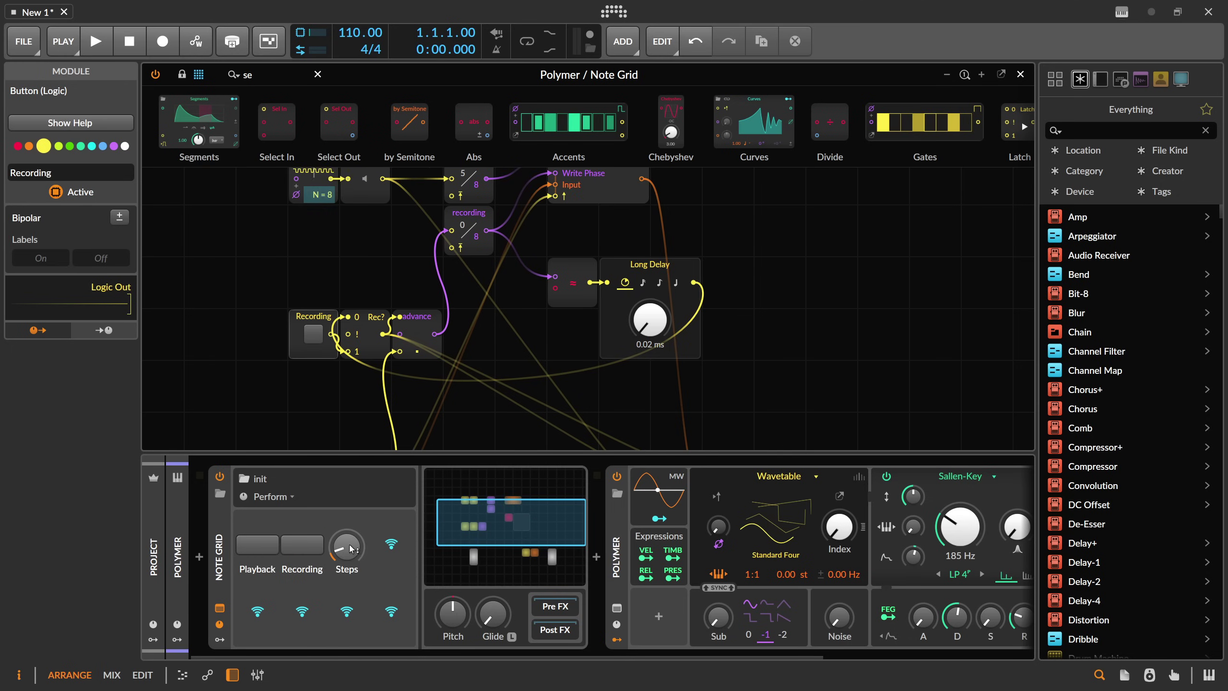
scroll(340, 274, "up", 2)
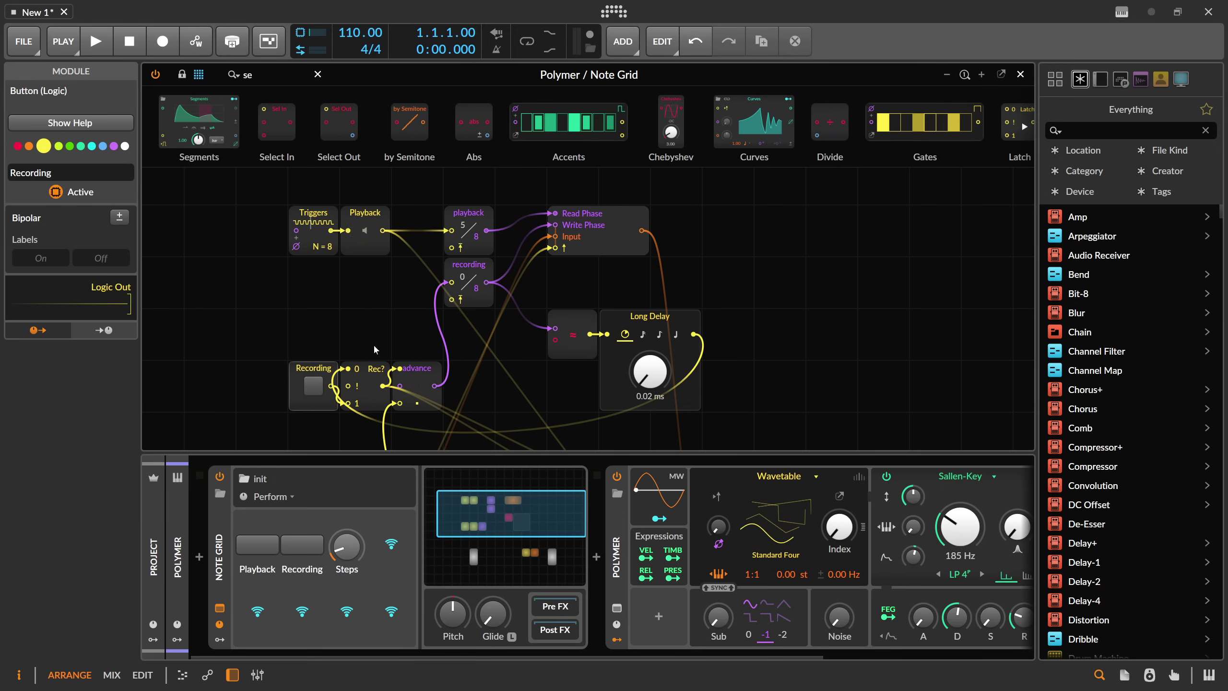
double_click(346, 569)
type("Triggers")
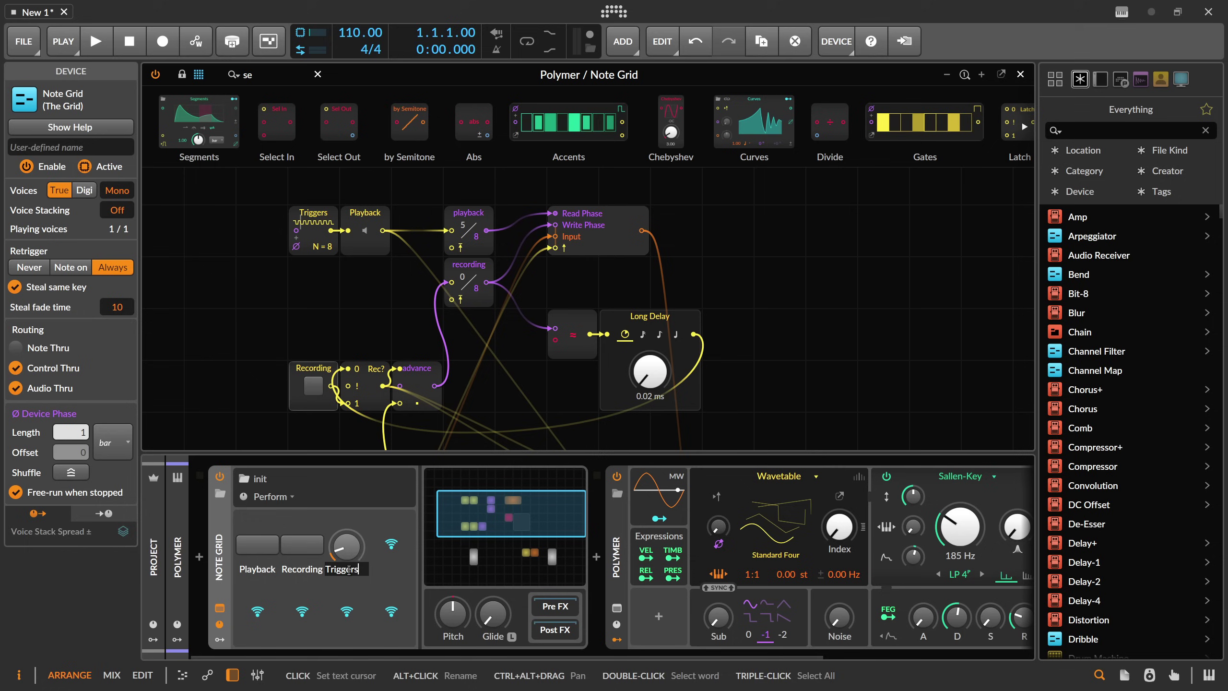
key("Return")
left_click(346, 550, "ctrl")
key("Escape")
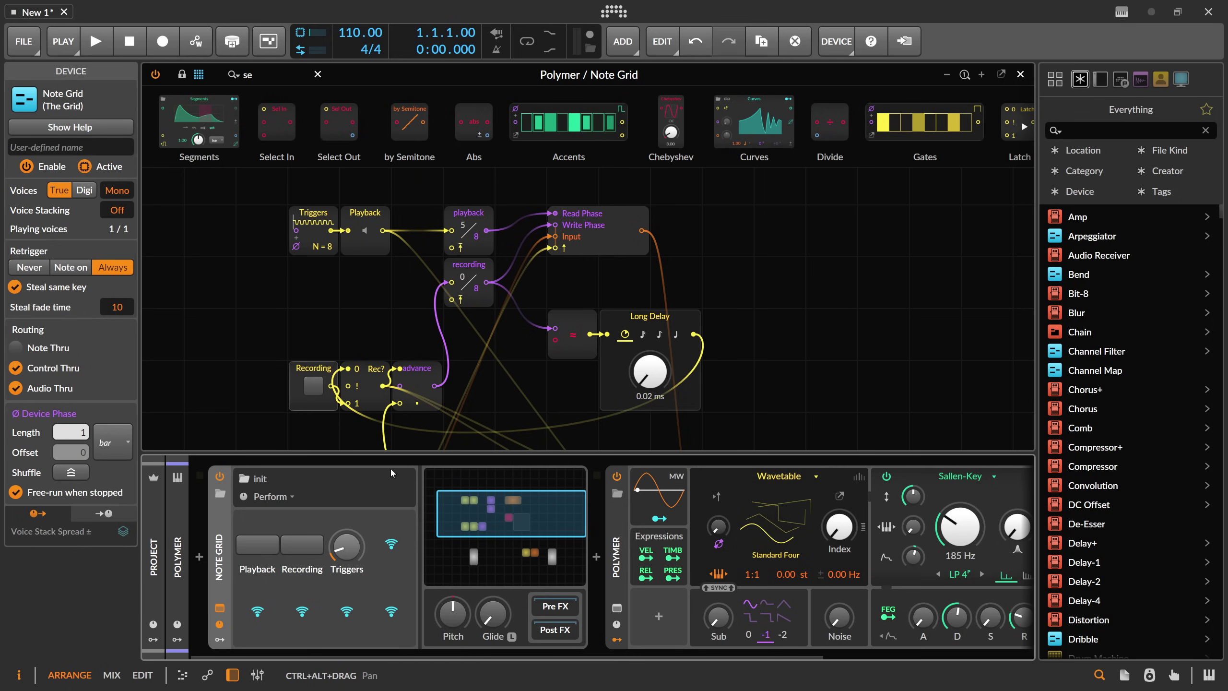
- Test the recorder by switching Recording on and off, and enable Playback
scroll(478, 376, "down", 2)
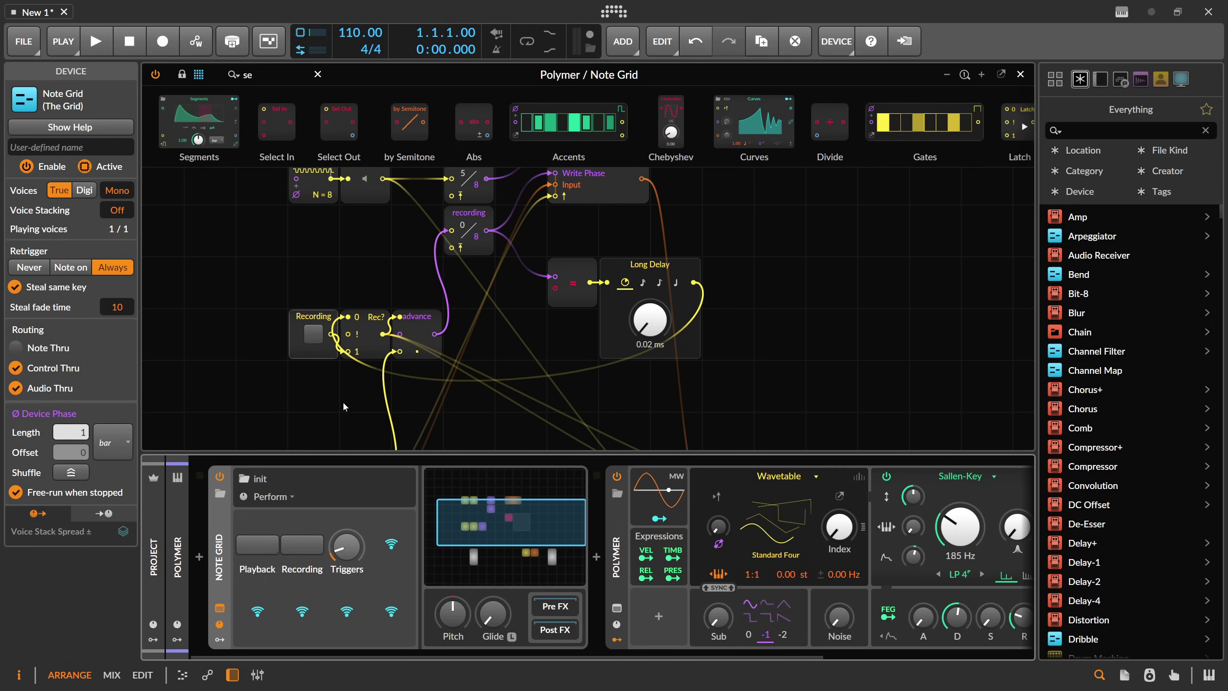
scroll(478, 333, "down", 6)
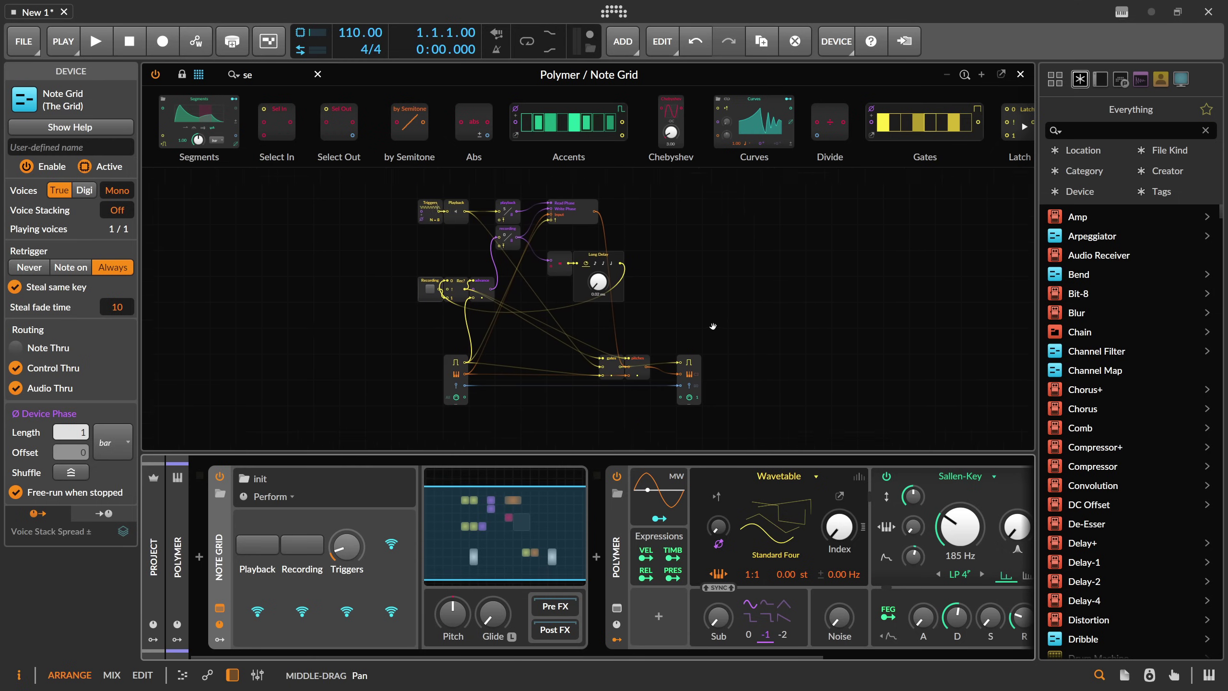
left_click(306, 567)
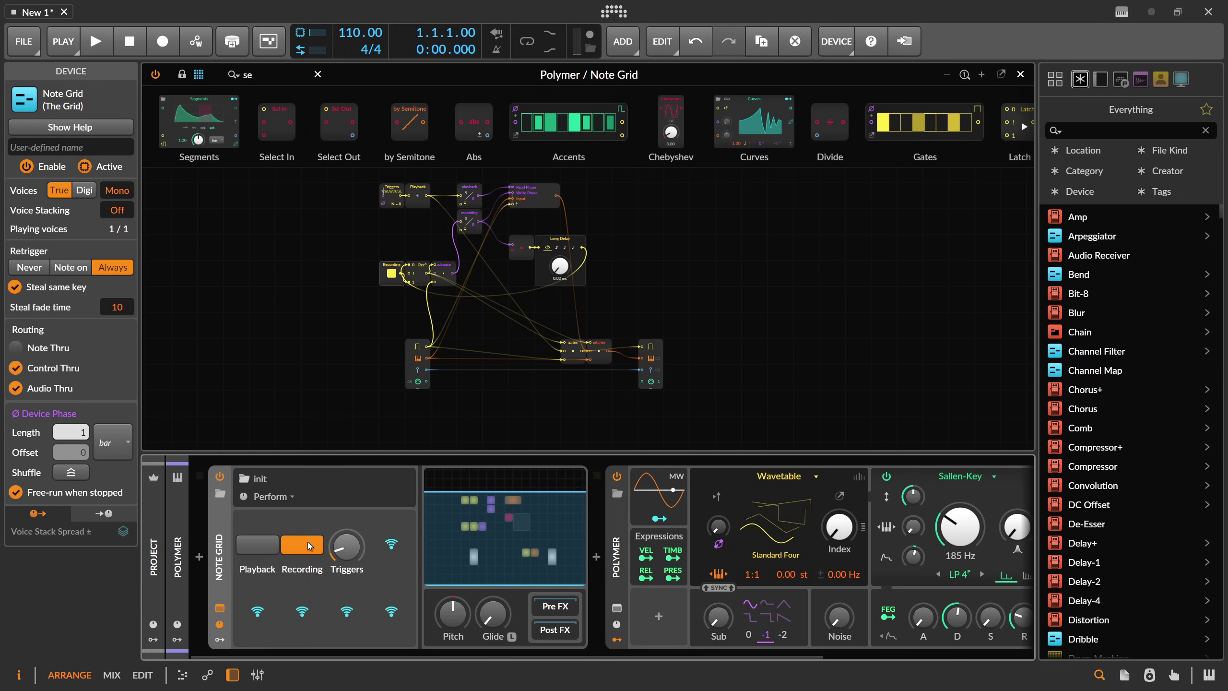
left_click(289, 542)
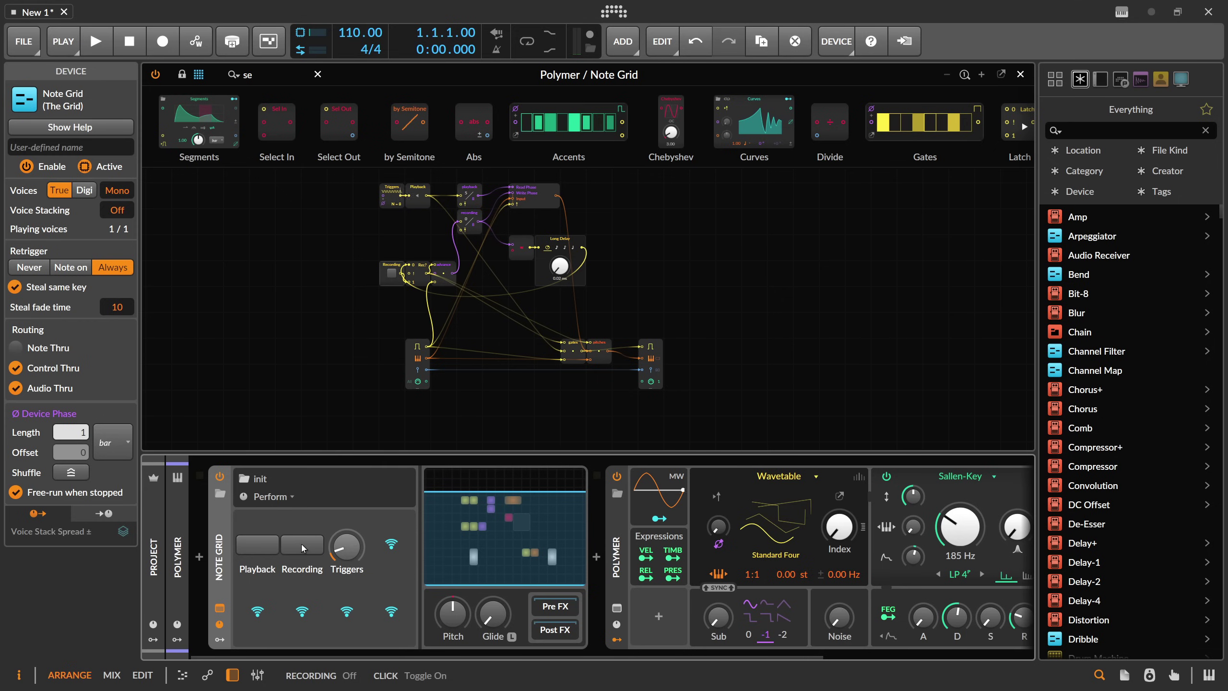
left_click(262, 548)
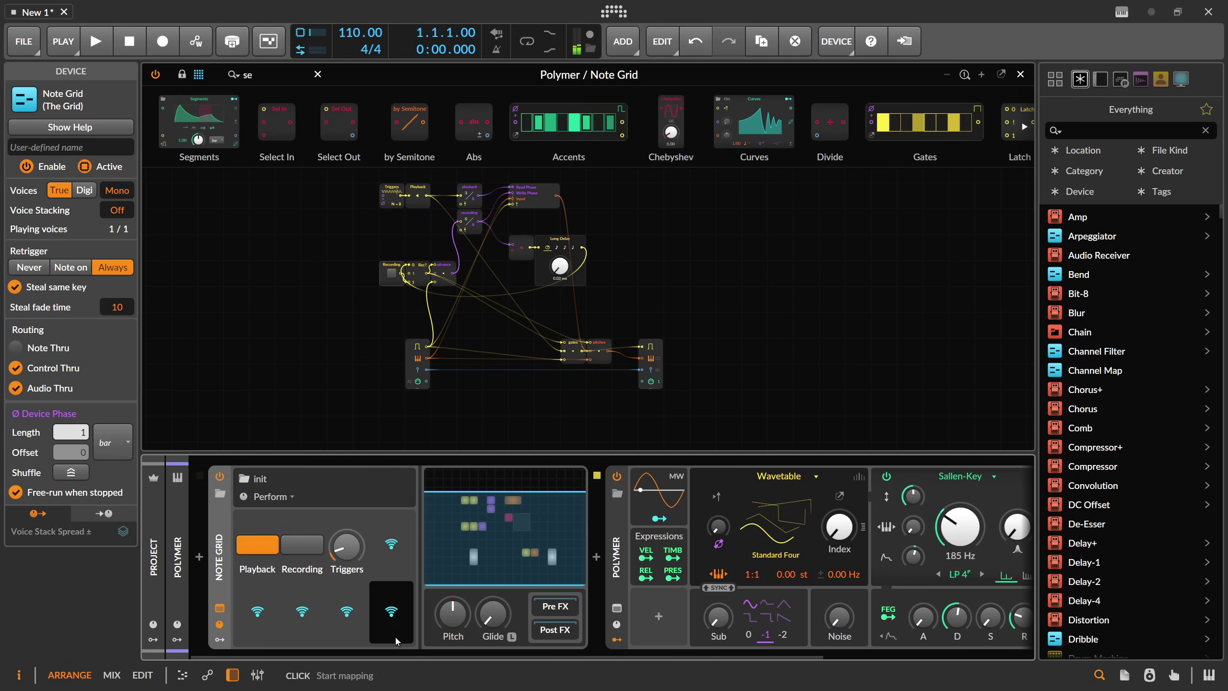
- Modulate the cutoff of Polymer's Sallen-Key filter with the velocity expression by a small positive amount
scroll(719, 561, "down", 5)
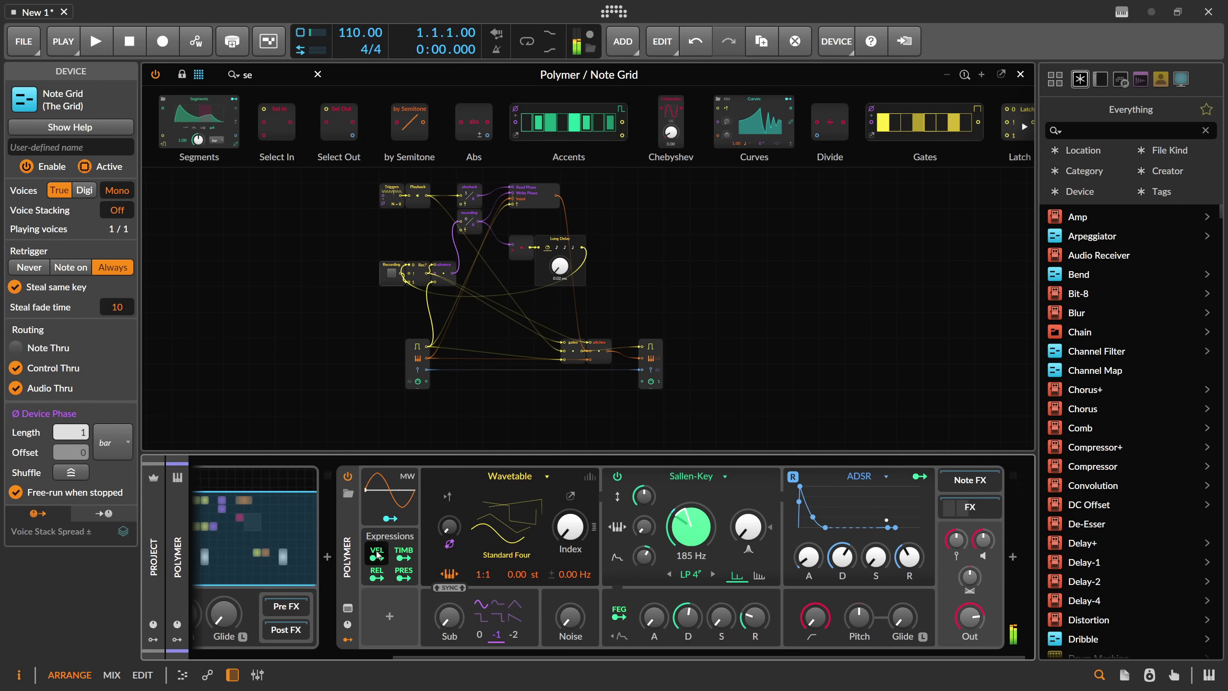
left_click(377, 558)
left_click_drag(691, 527, 691, 515)
left_click(377, 558)
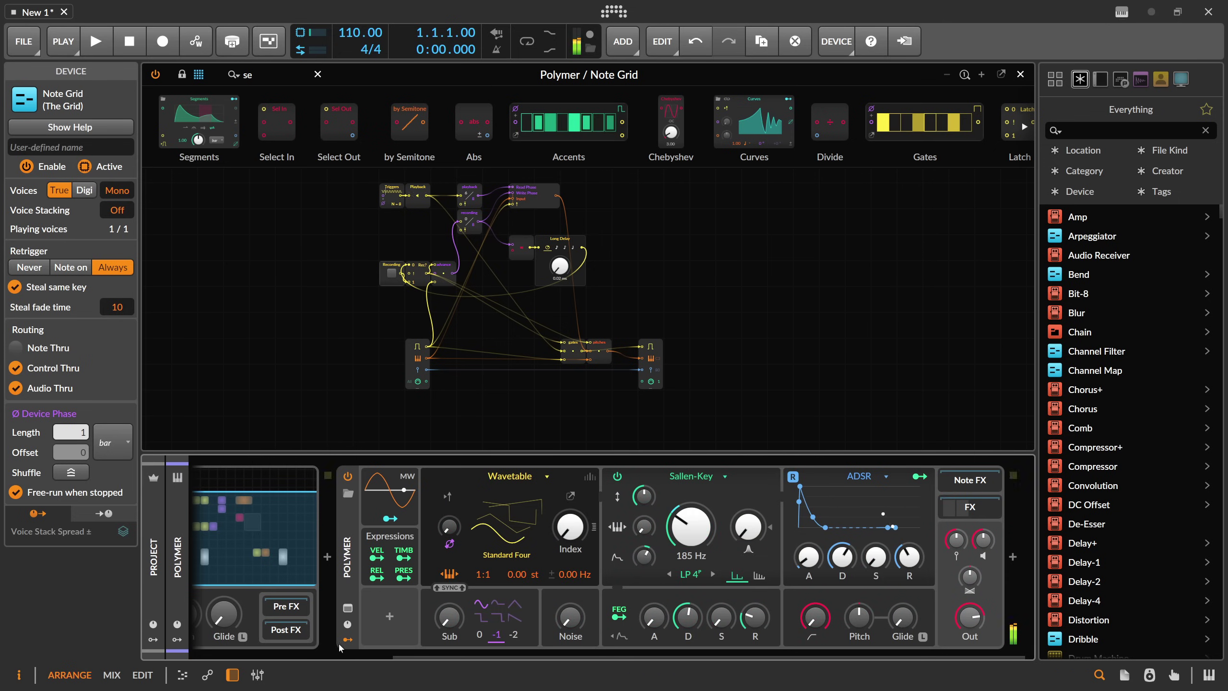
- Duplicate the Array module with its input cables beside the original in the enlarged Note Grid and name the copy Velocity
left_click(236, 673)
left_click_drag(313, 544, 345, 532)
scroll(408, 514, "up", 2)
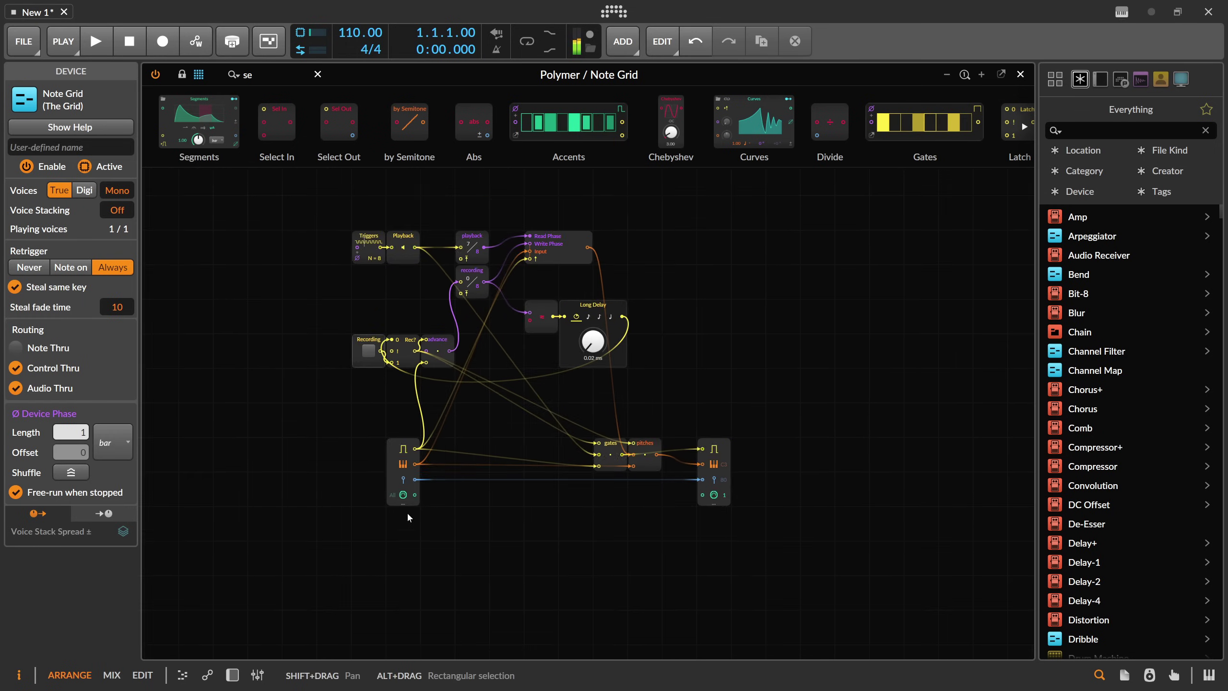
scroll(409, 514, "down", 1)
scroll(466, 500, "up", 1)
left_click_drag(481, 423, 512, 460)
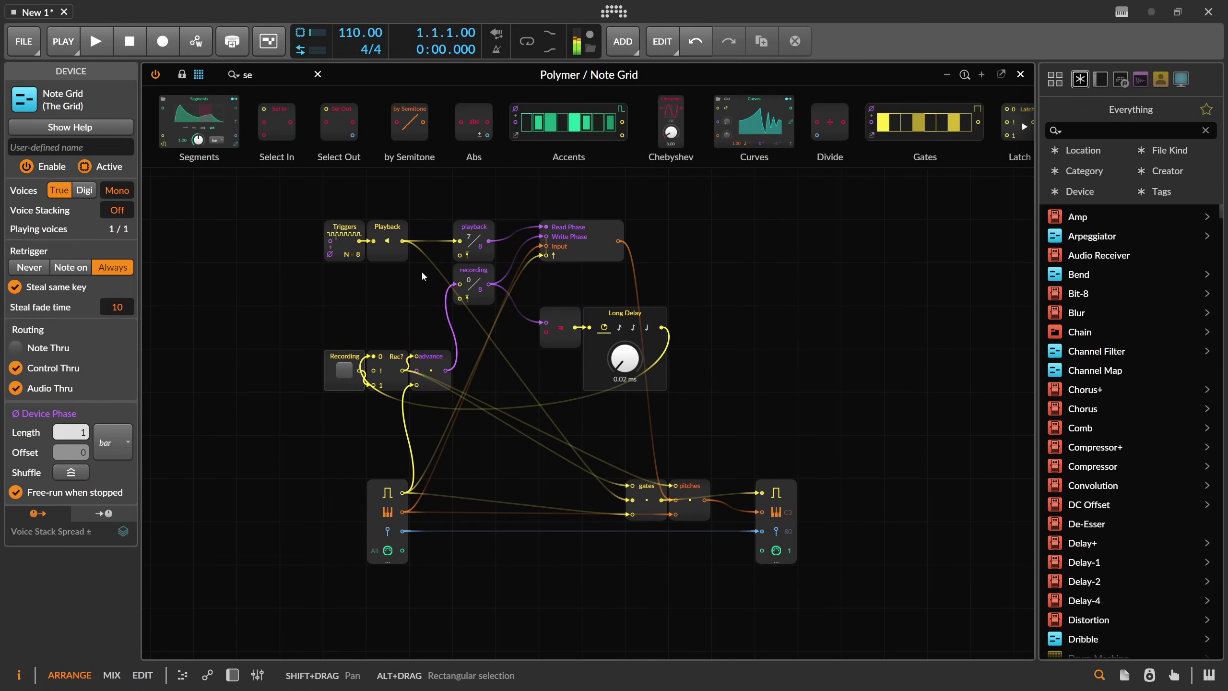
left_click(388, 241)
left_click(591, 240)
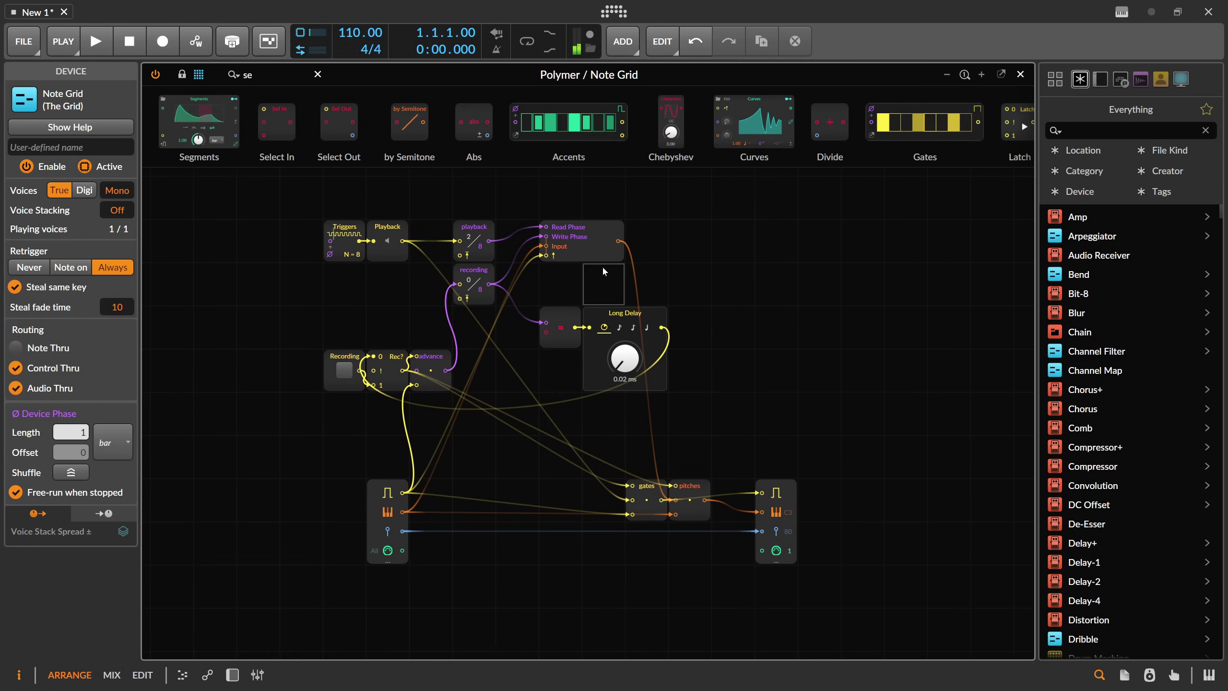
left_click_drag(591, 240, 751, 249)
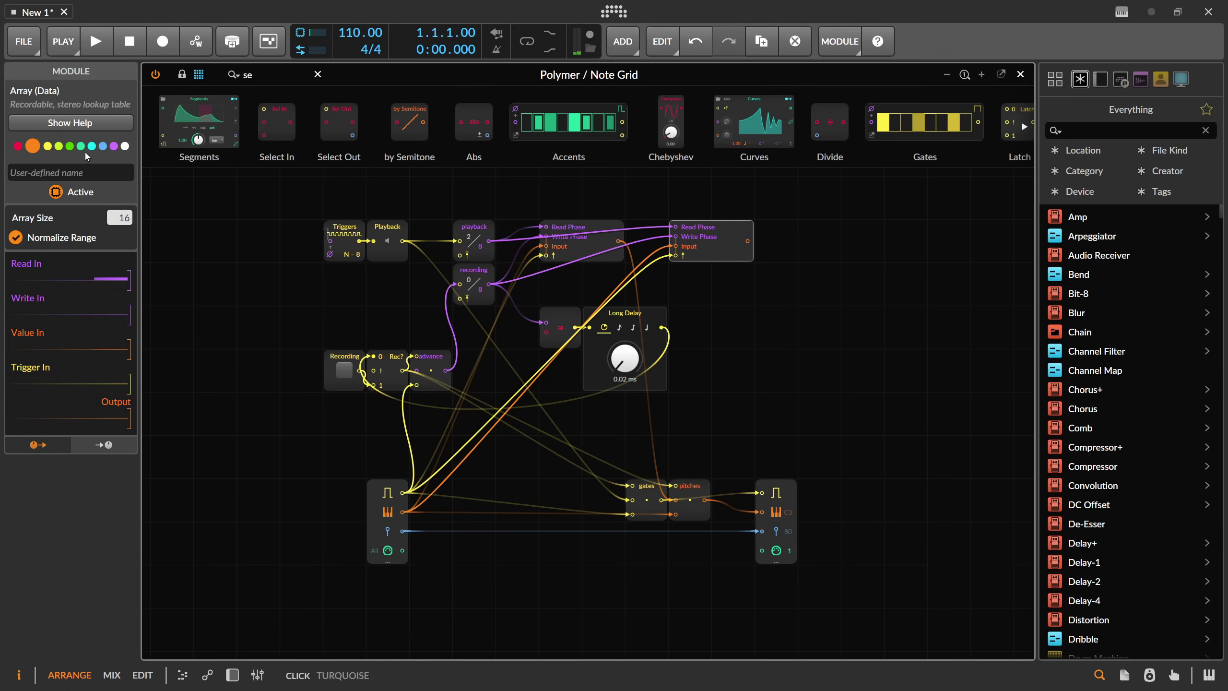
left_click(66, 172)
type("Velocity")
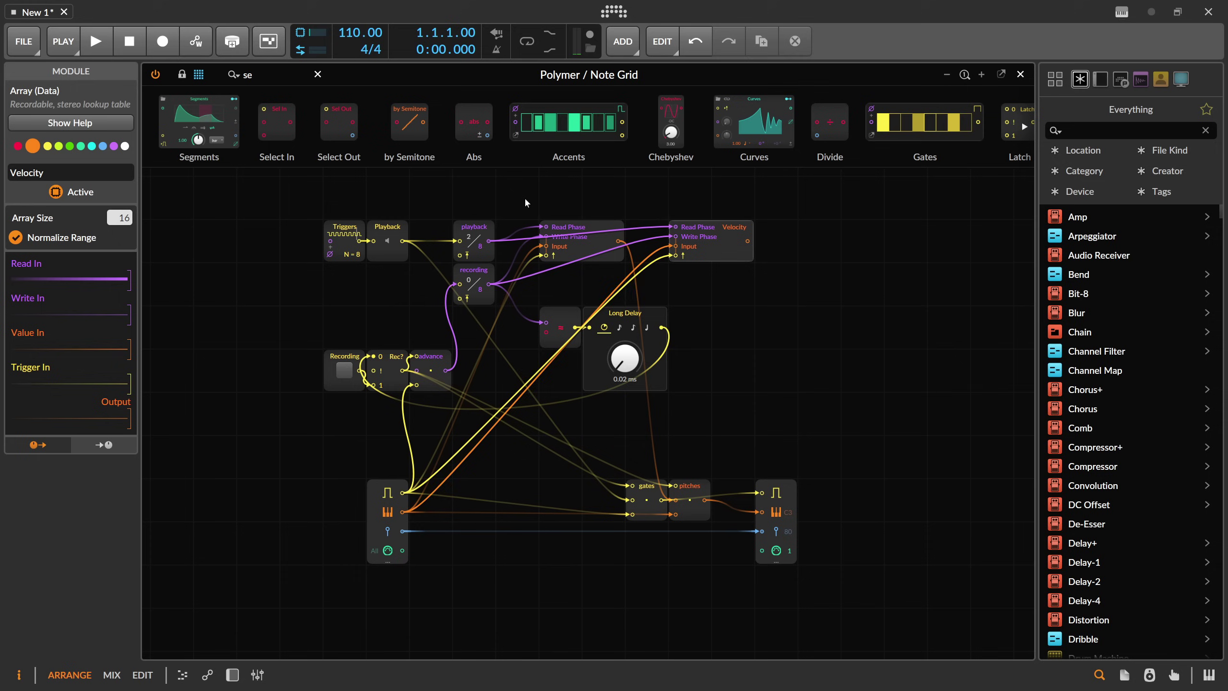
- Name the original Array module Pitches
left_click(575, 228)
left_click(91, 166)
type("Pitches")
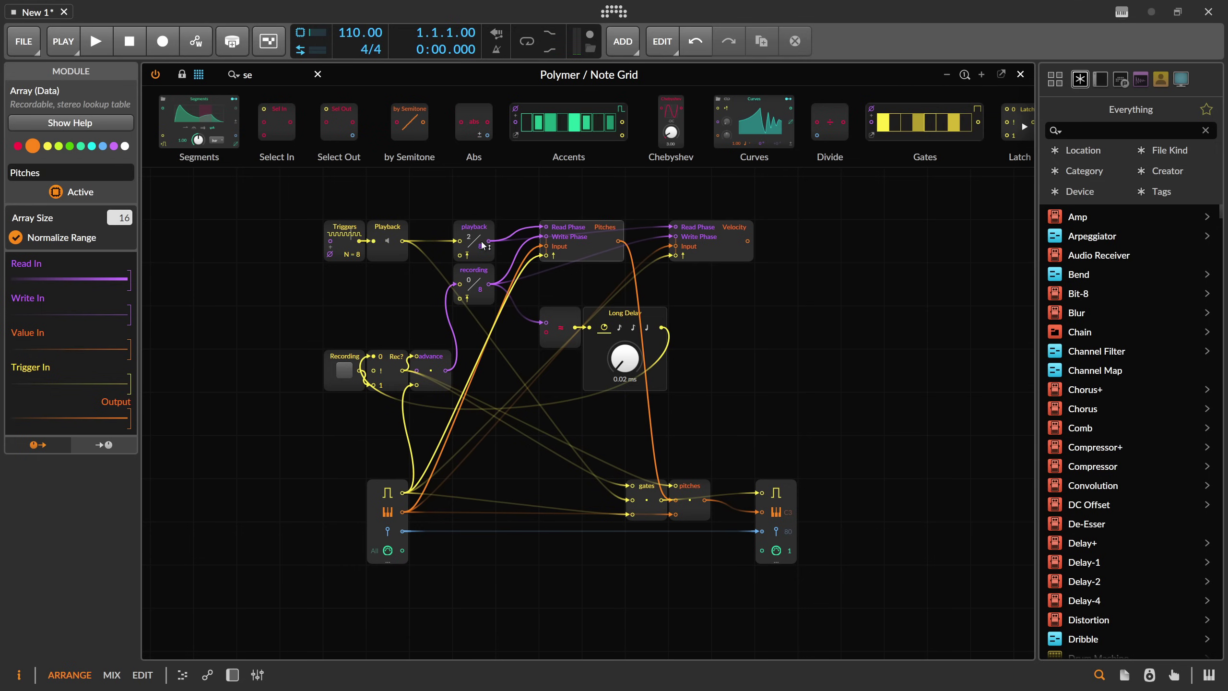
- Connect the Note In velocity output to the Velocity Array's Input and colour that module blue
left_click_drag(403, 531, 679, 248)
left_click(709, 251)
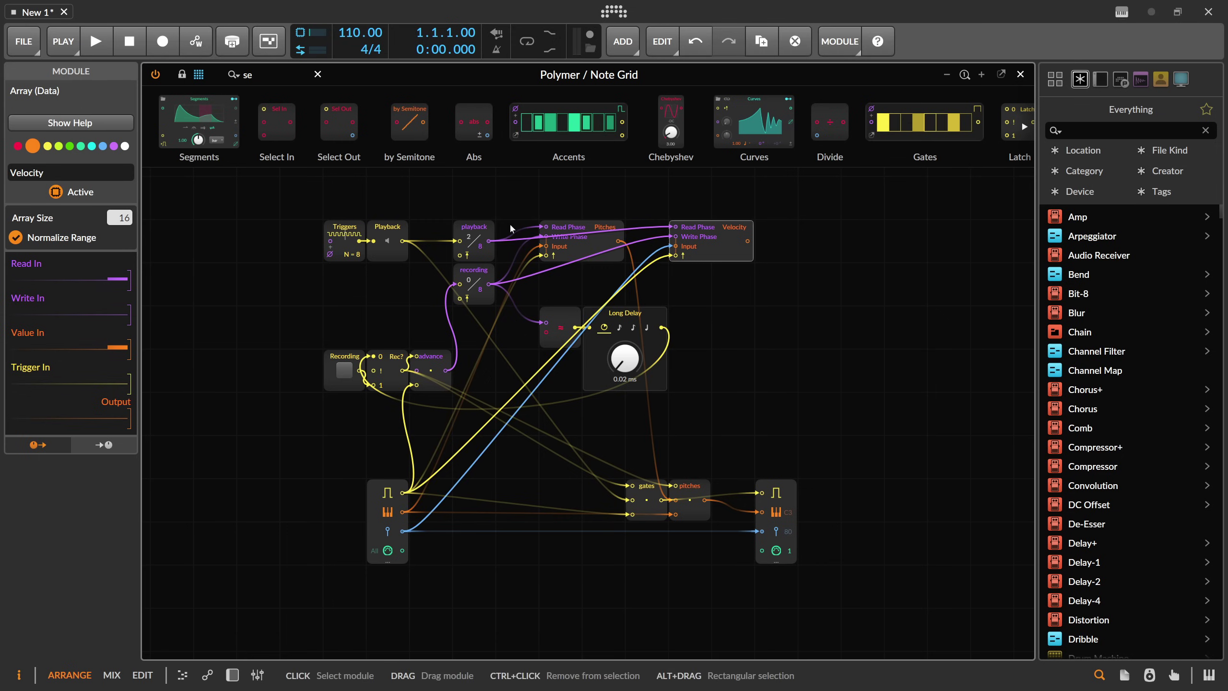
left_click(103, 146)
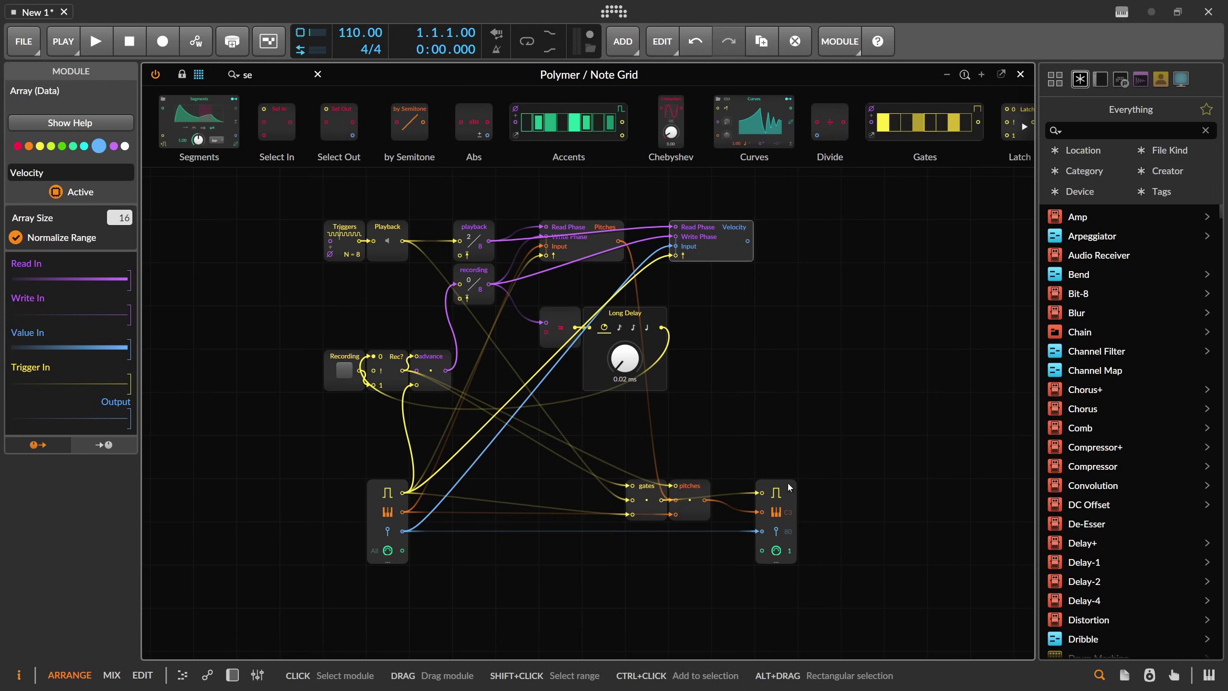
- Make room before the note output, duplicate the pitches Select In module with its cables, name the copy velocity and colour it blue
left_click_drag(790, 489, 875, 489)
left_click_drag(712, 550, 736, 492)
left_click(29, 172)
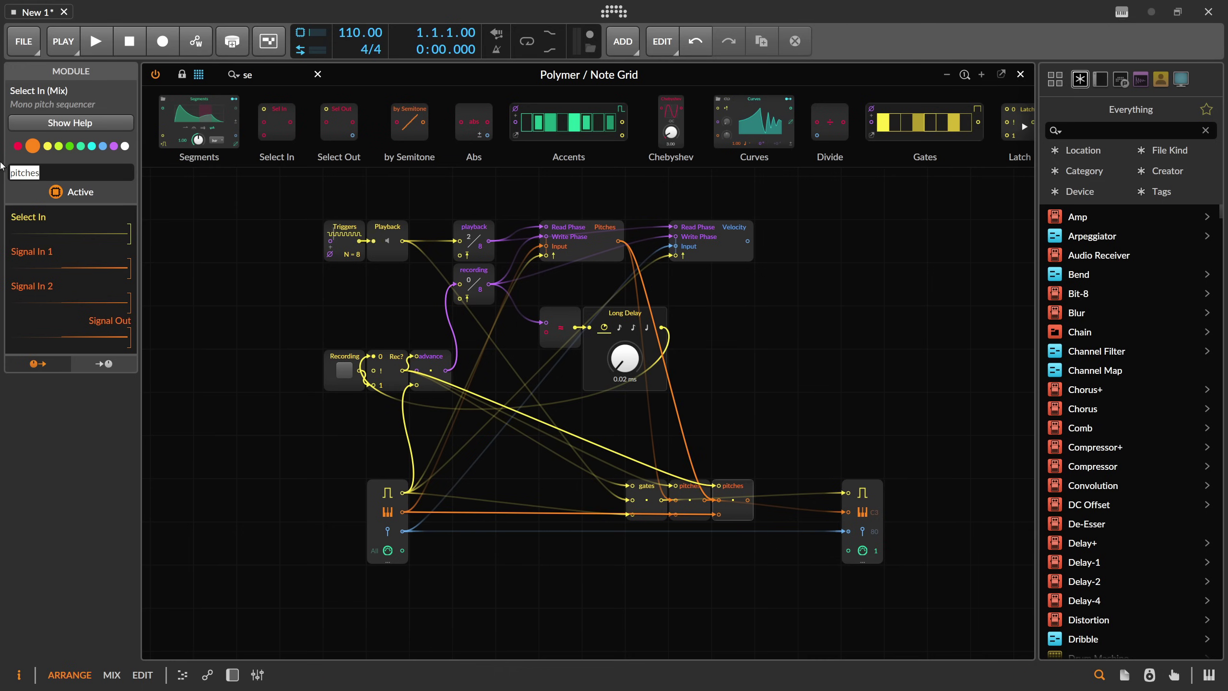
type("V")
left_click(99, 146)
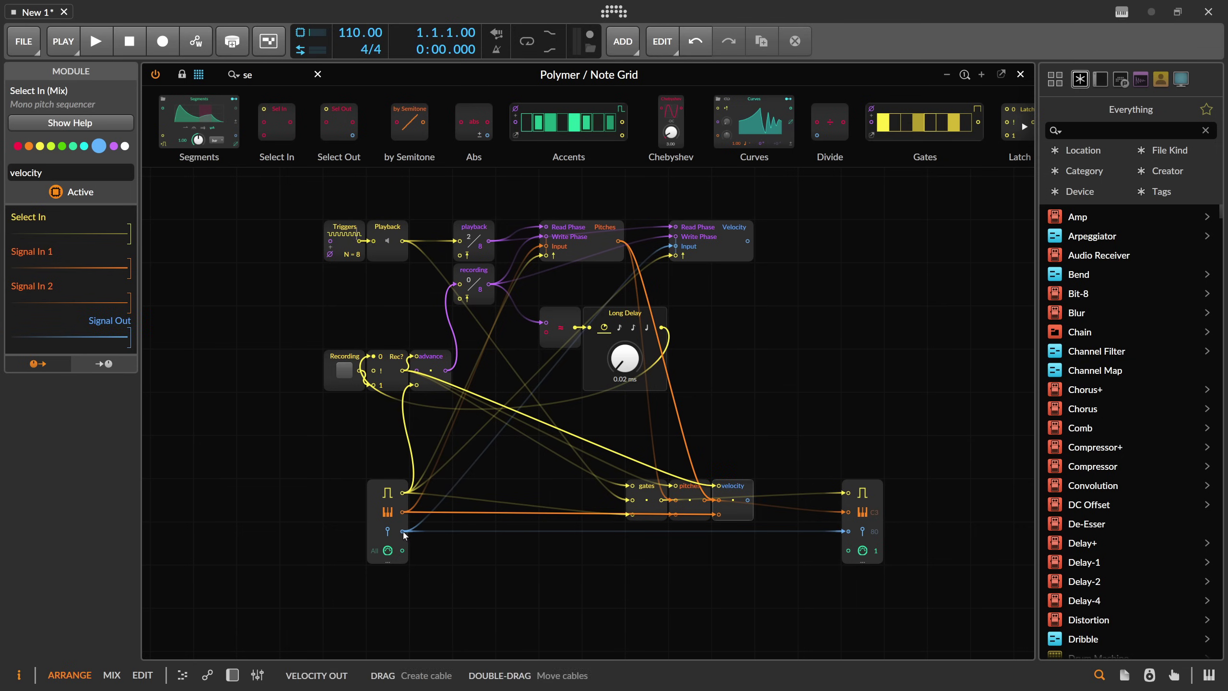
- Route the Velocity Array and the incoming velocity through the velocity Select In module to the velocity input of Note Out
left_click_drag(403, 531, 848, 531)
left_click_drag(748, 240, 784, 488)
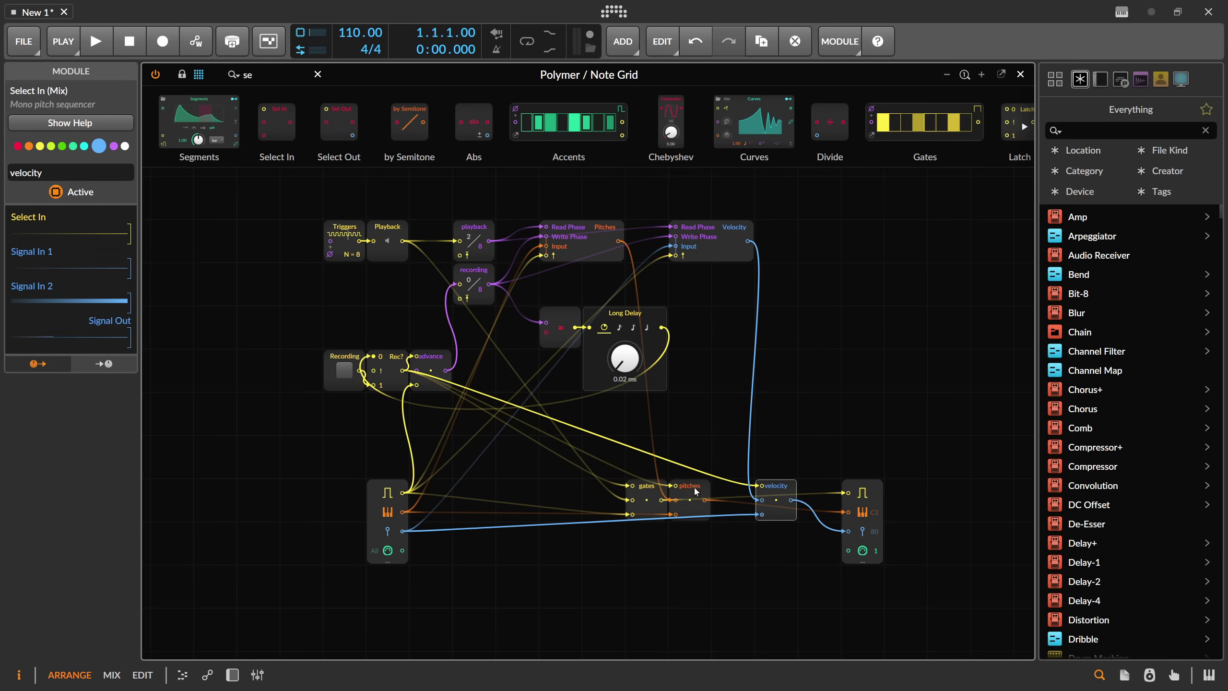
- Stack the gates, pitches and velocity Select In modules in one column between the Note In and Note Out modules
left_click_drag(696, 491, 771, 542)
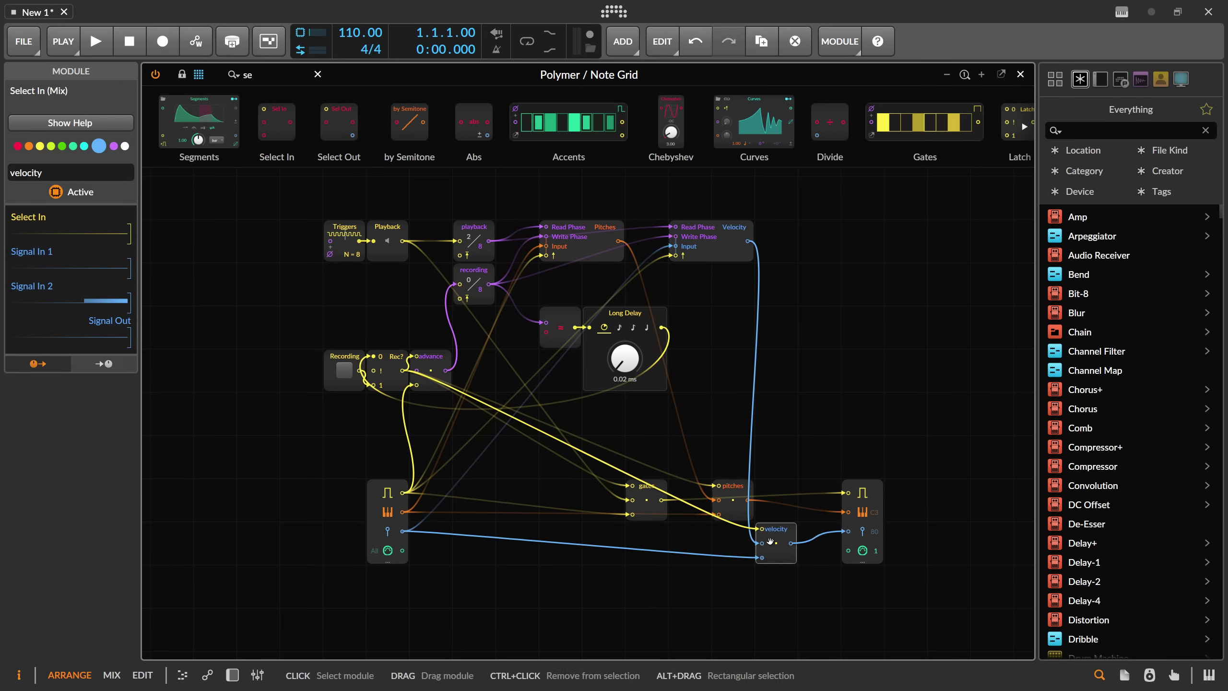
left_click_drag(733, 487, 776, 487)
left_click_drag(651, 490, 779, 448)
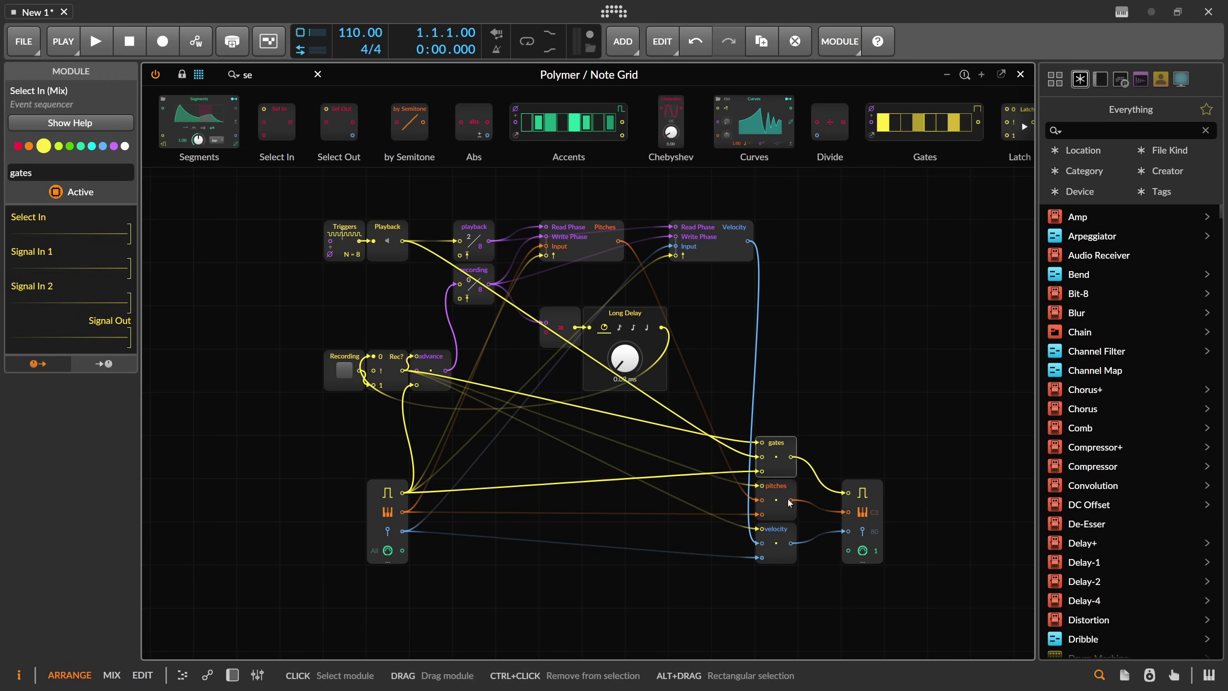
left_click_drag(794, 585, 709, 514)
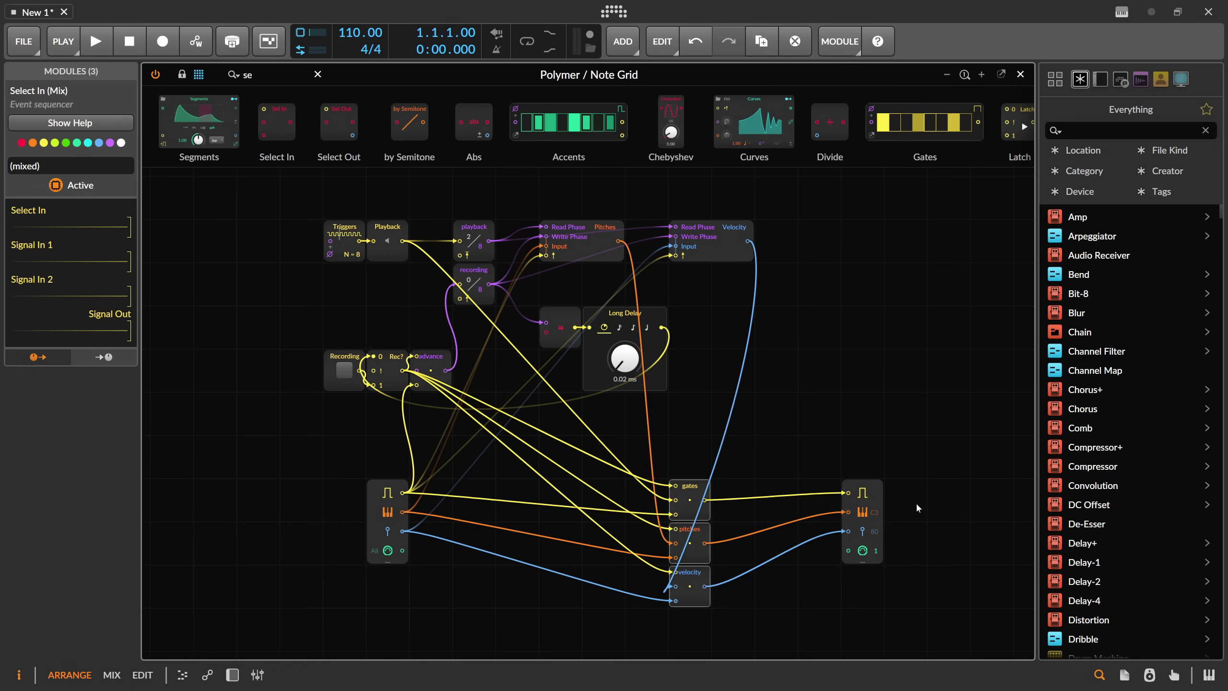
left_click(846, 427)
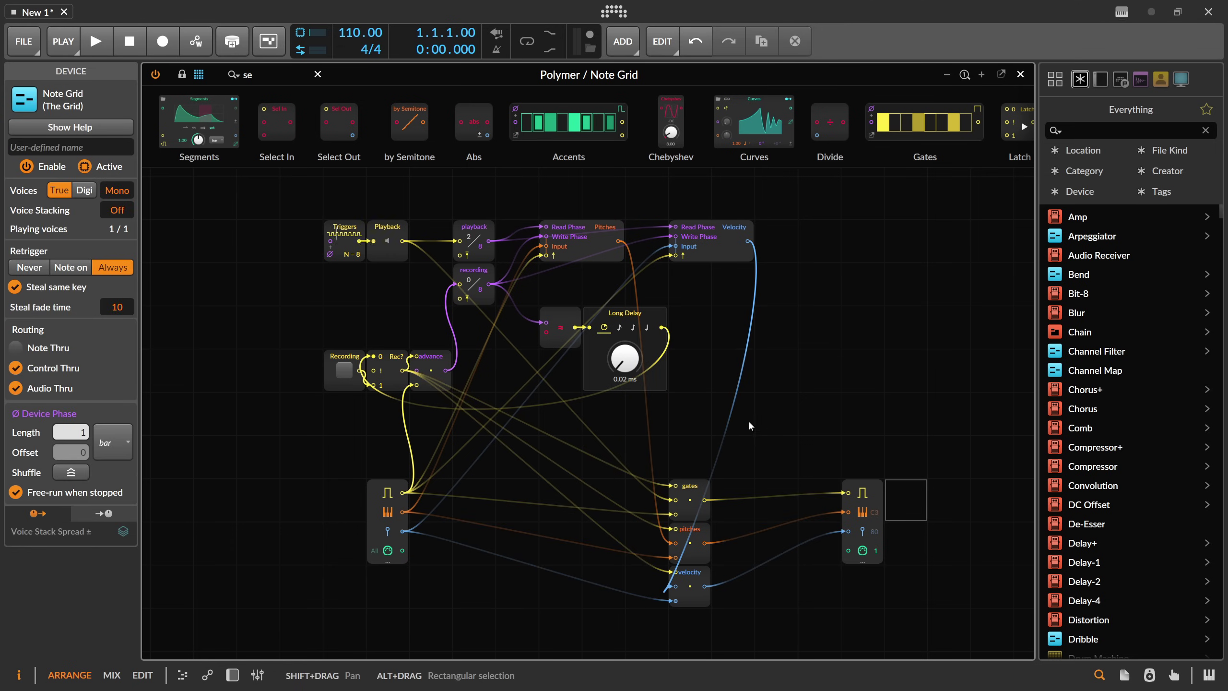
- Show the device chain, switch on Recording to capture a phrase with velocities, and enable Playback
scroll(745, 501, "down", 3)
left_click(239, 673)
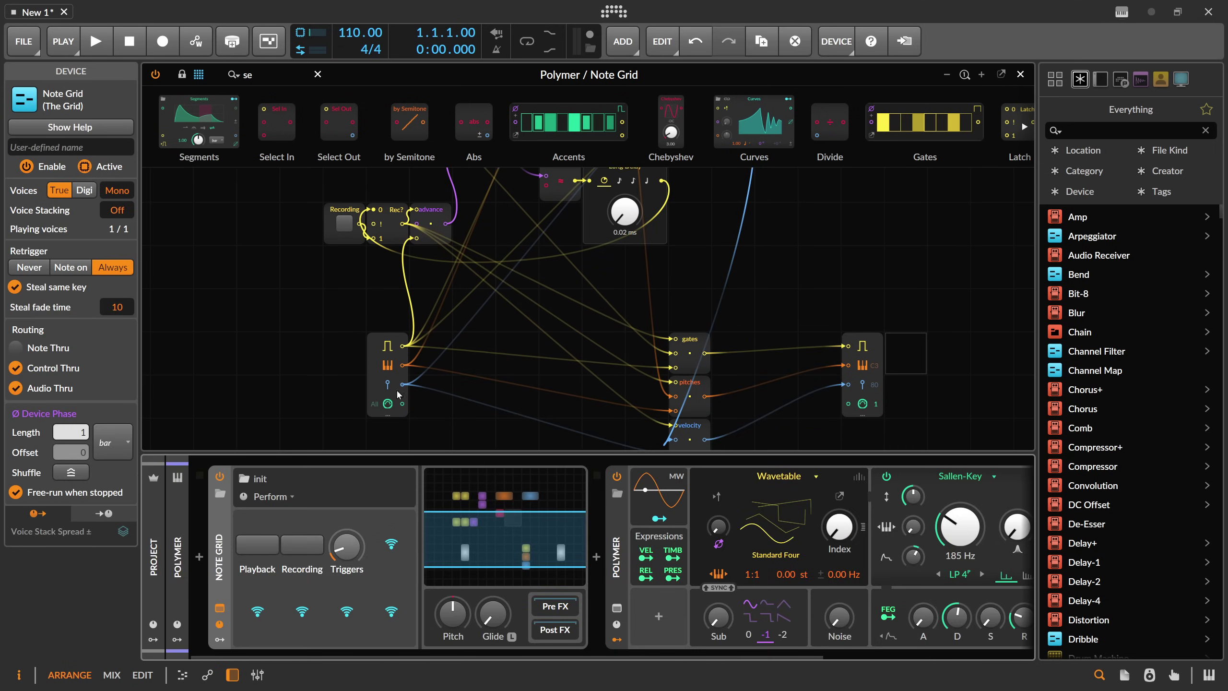
scroll(391, 360, "up", 2)
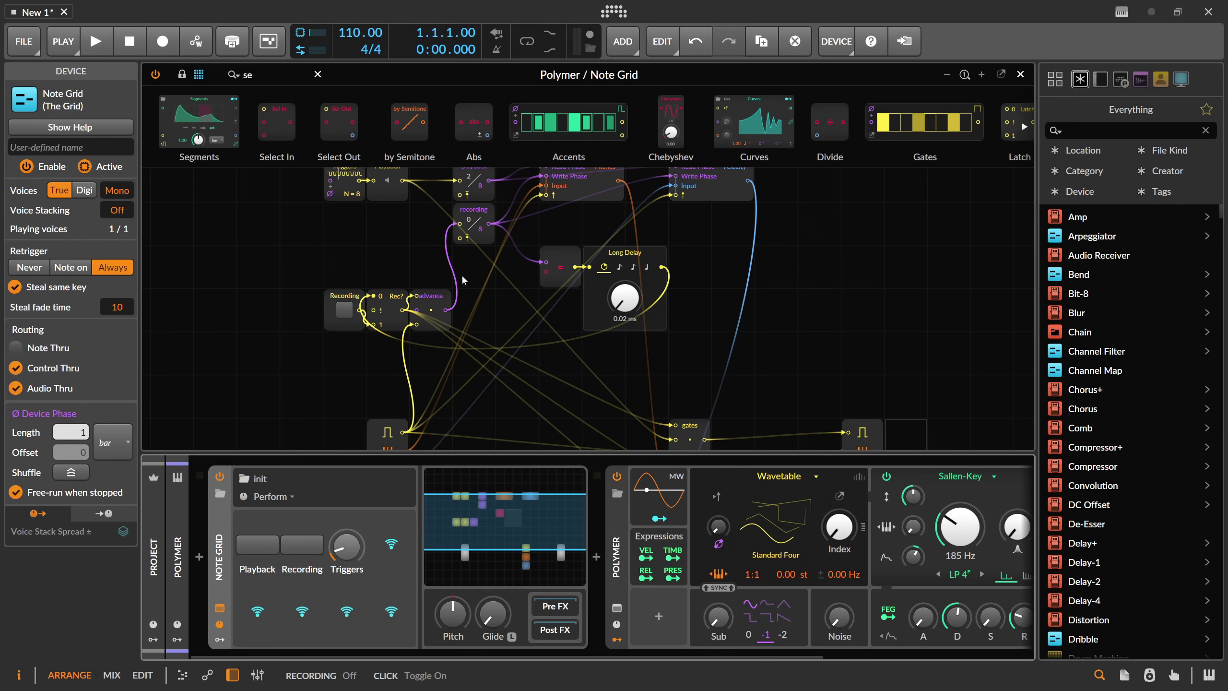
left_click(302, 544)
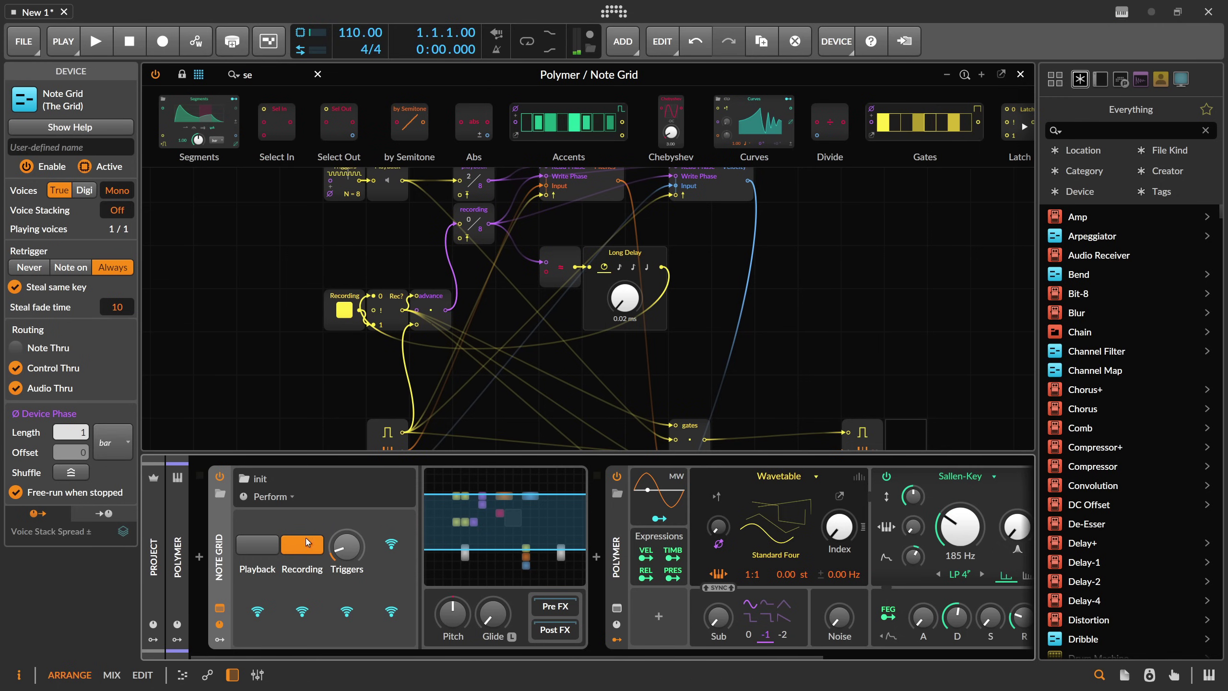
left_click(257, 544)
mouse_move(519, 655)
left_mouse_down()
mouse_move(571, 657)
mouse_move(520, 655)
left_mouse_up()
- Move the Note In, Note Out and three Select In modules together up closer to the rest of the patch
scroll(640, 280, "down", 2)
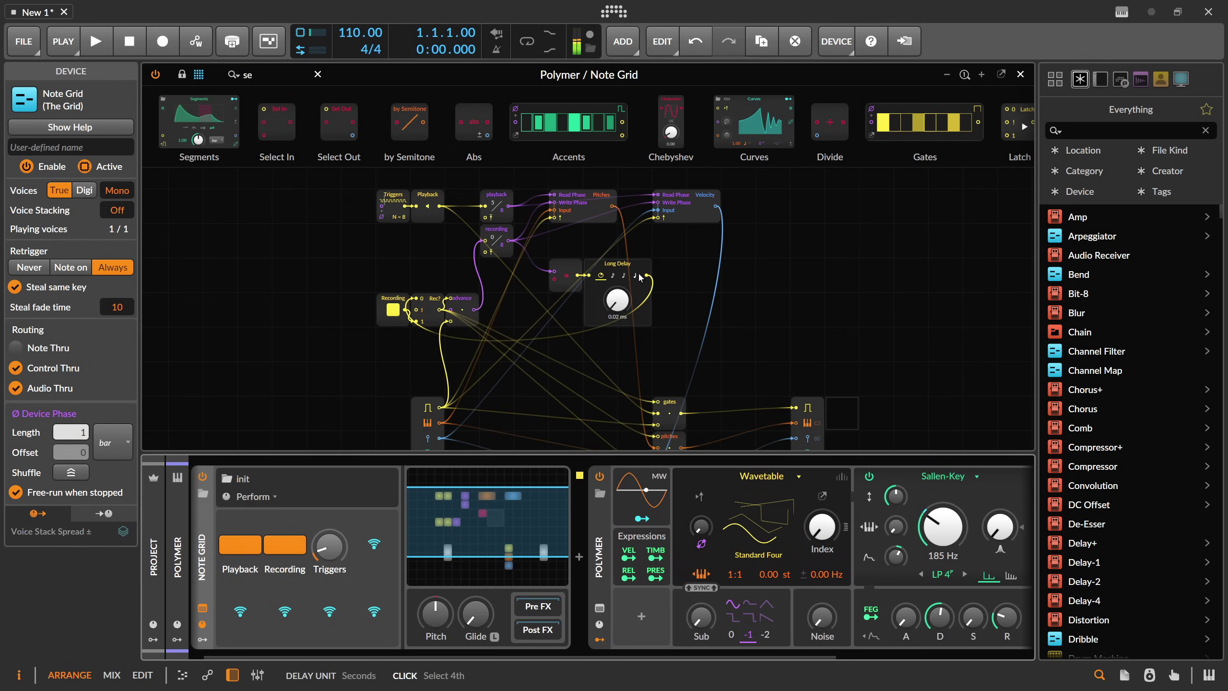
left_click_drag(724, 277, 692, 274)
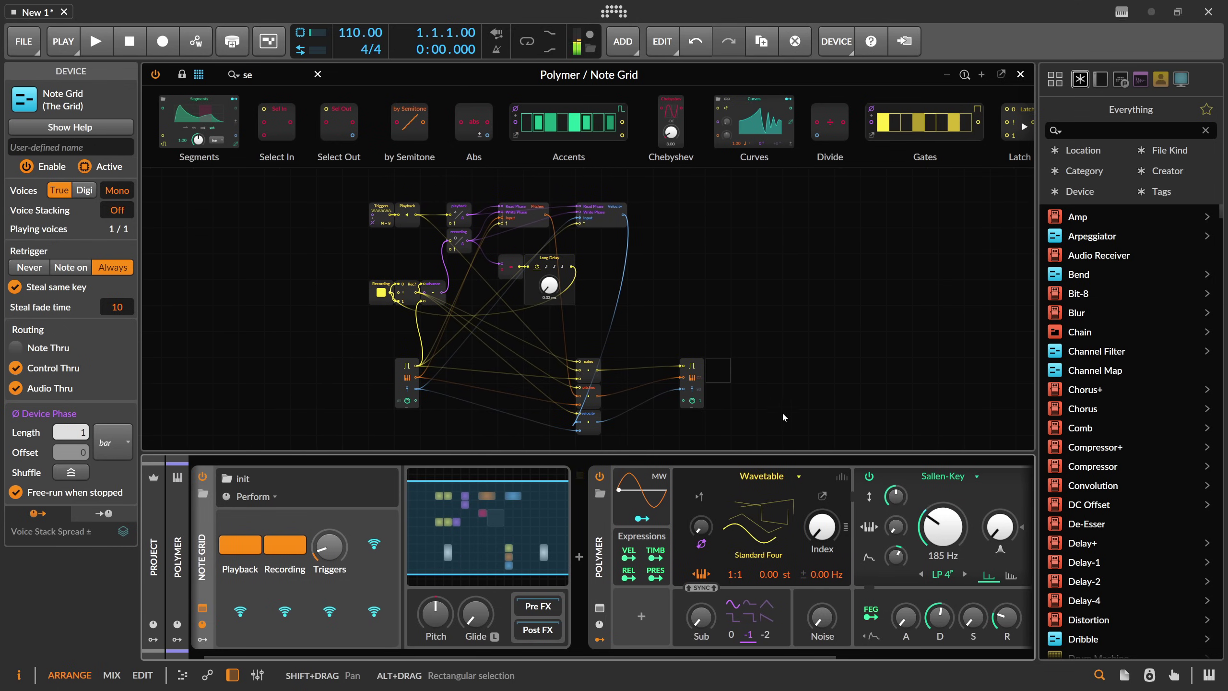
left_click_drag(776, 420, 392, 373)
left_click_drag(410, 381, 412, 354)
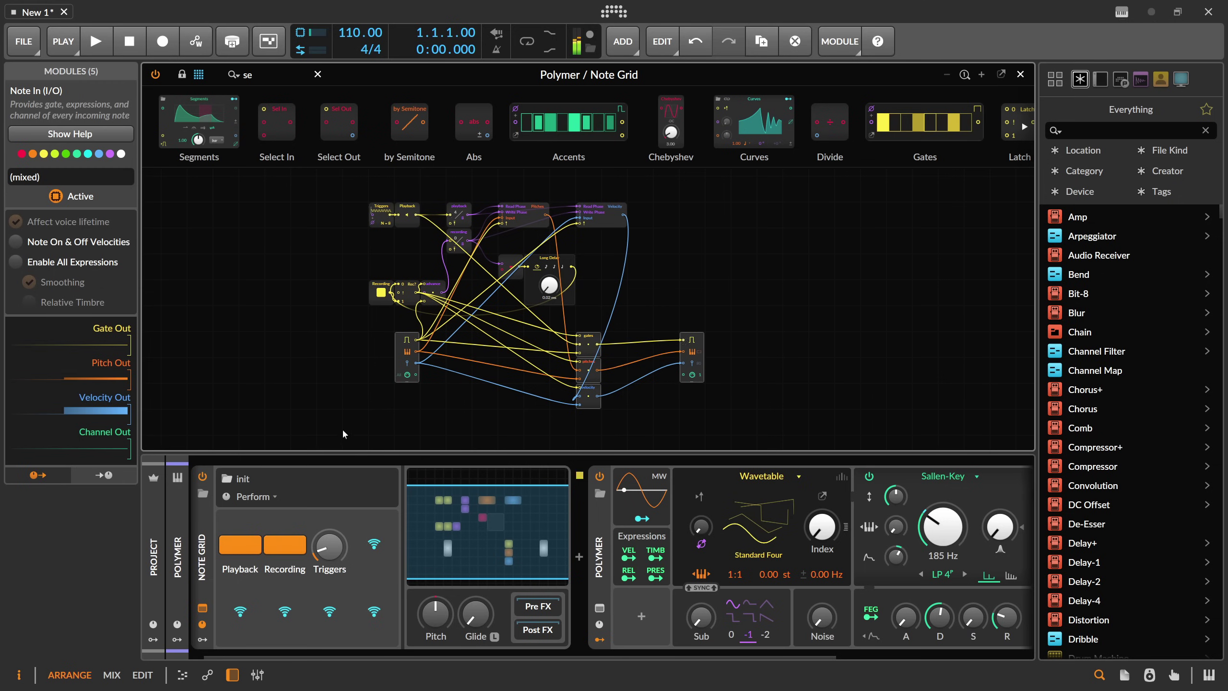
left_click_drag(321, 357, 362, 361)
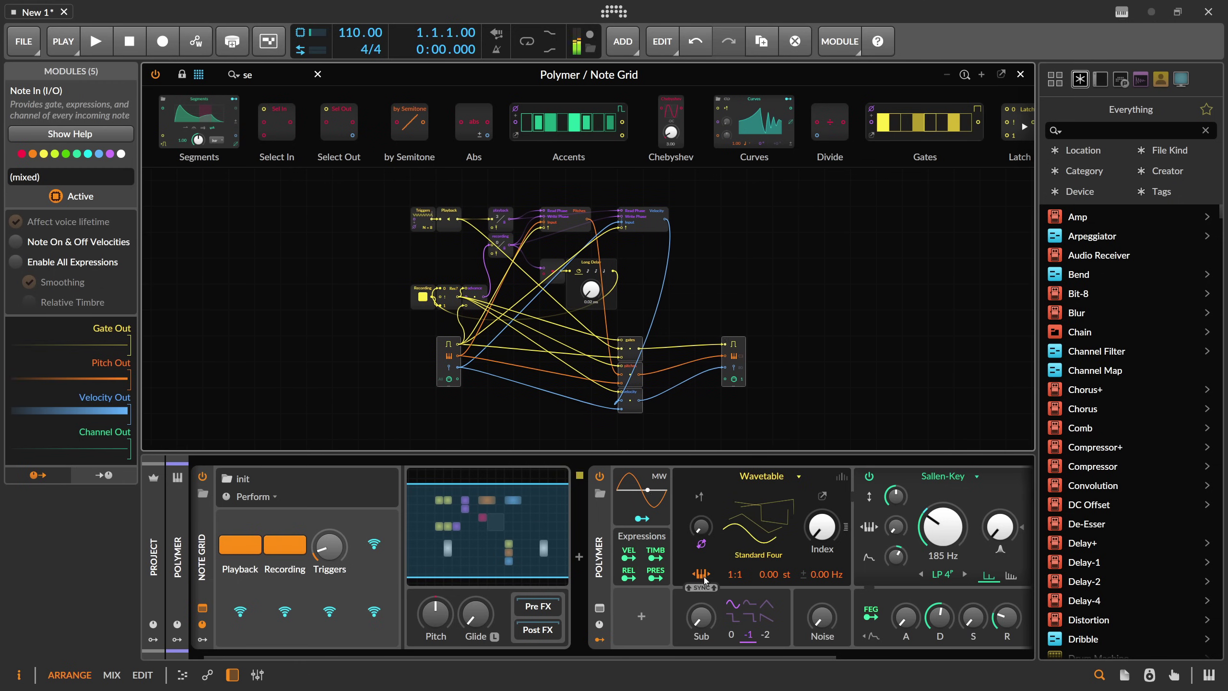
- Close the Grid editor and copy the Note Grid device onto a new instrument track below the Polymer track
left_click_drag(616, 658, 708, 658)
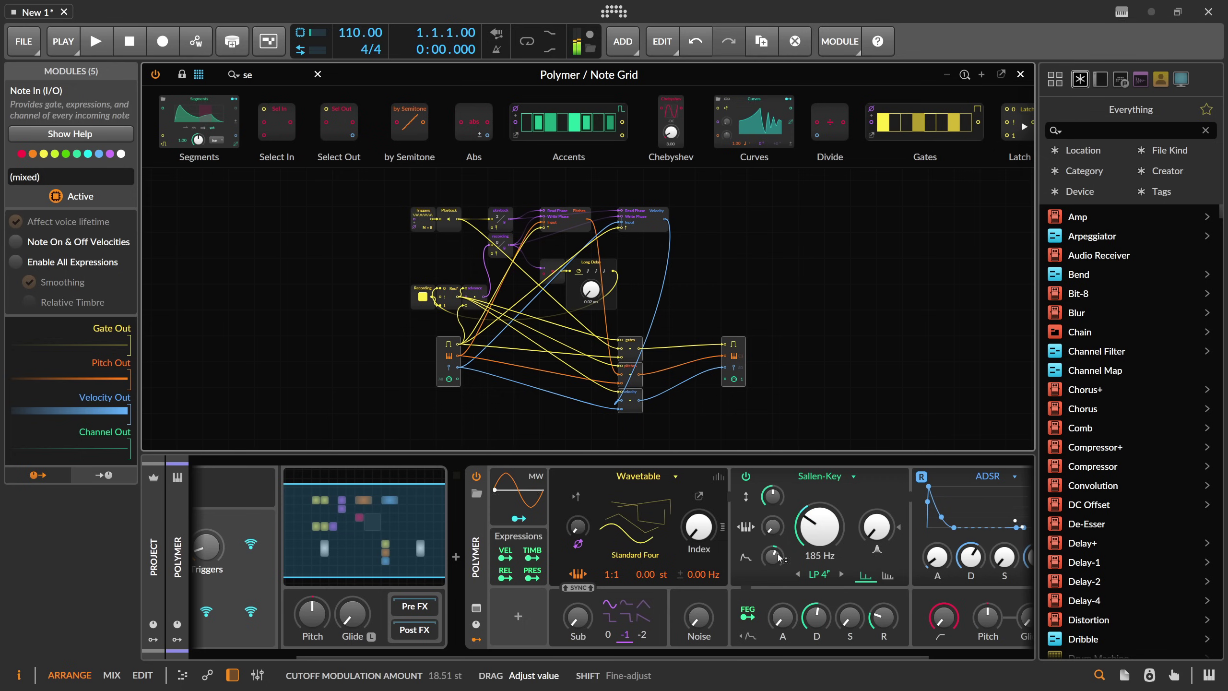
scroll(958, 550, "right", 3)
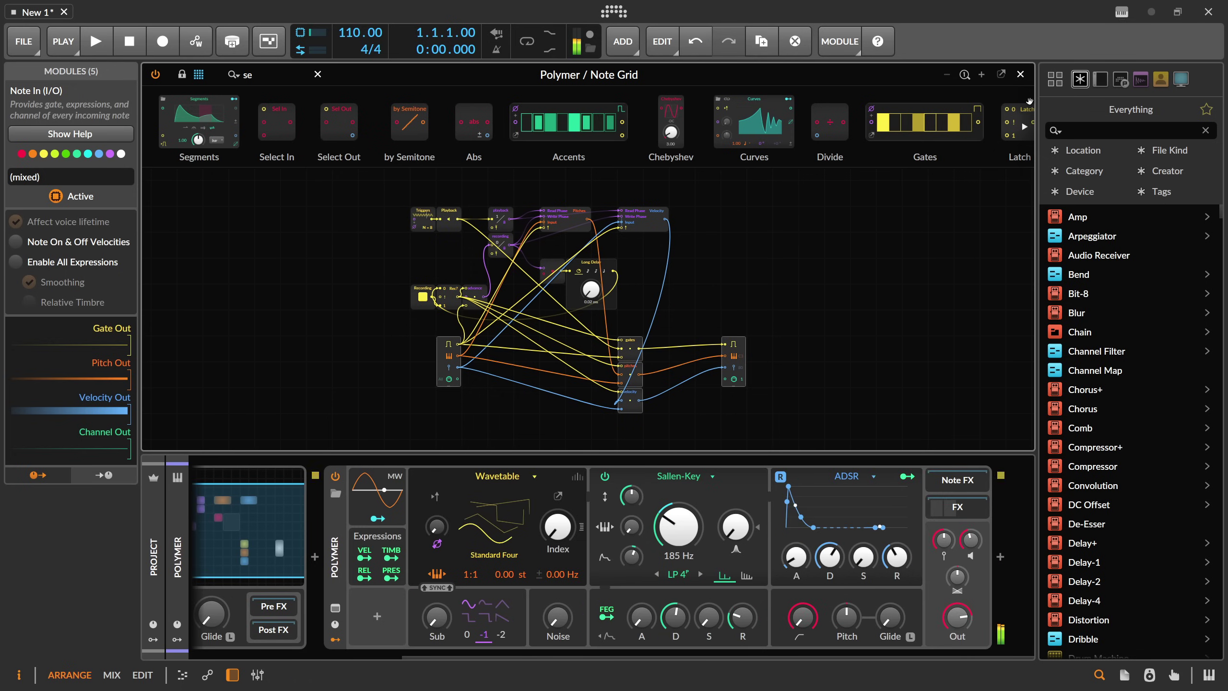
left_click(1021, 74)
scroll(237, 586, "left", 6)
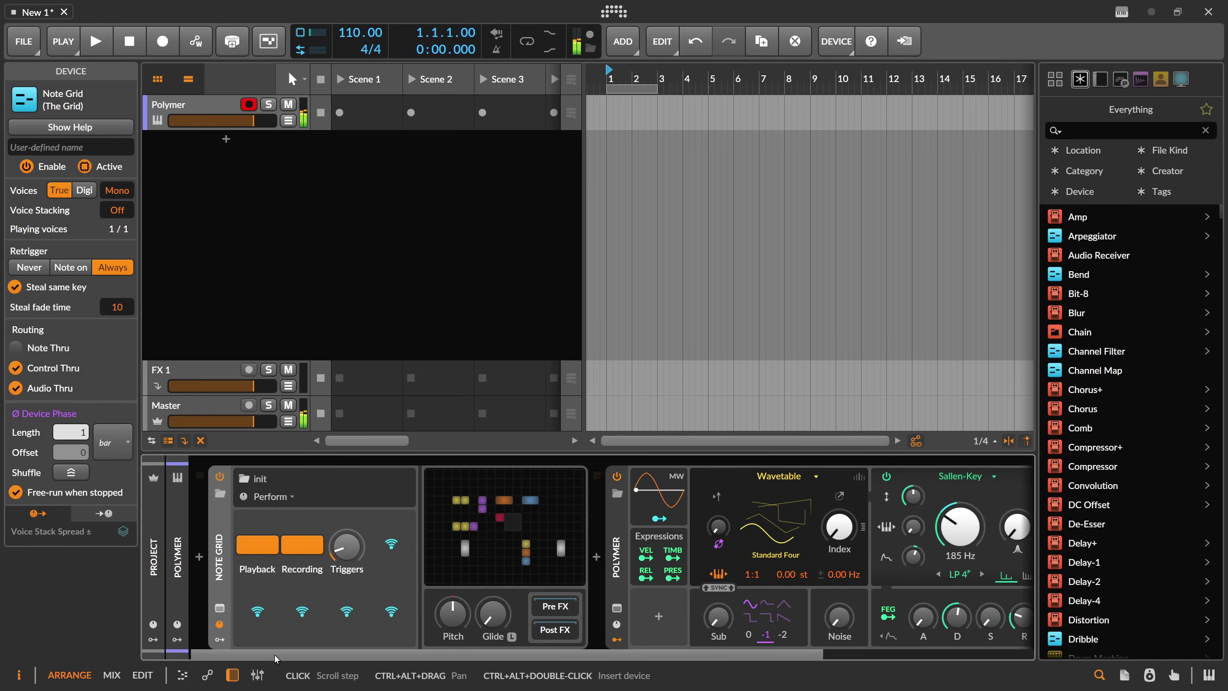
left_click_drag(219, 556, 224, 147)
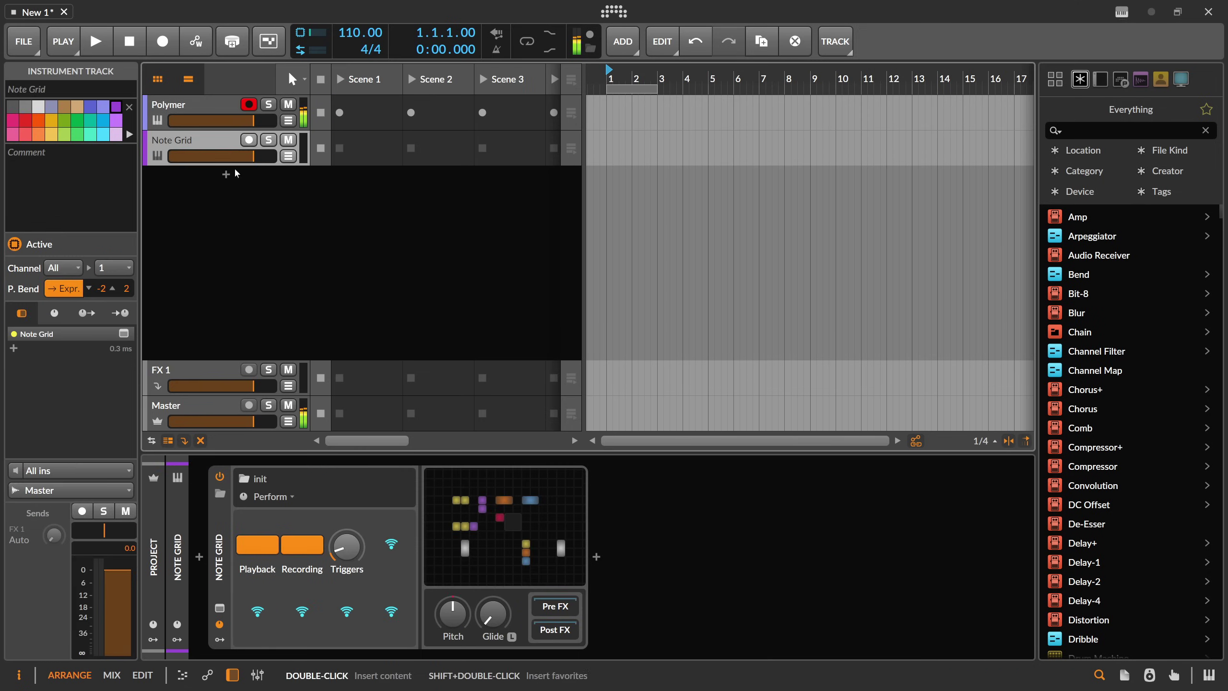
- Disarm the original Polymer track and insert a Polymer synth after the copied Note Grid
left_click(248, 105)
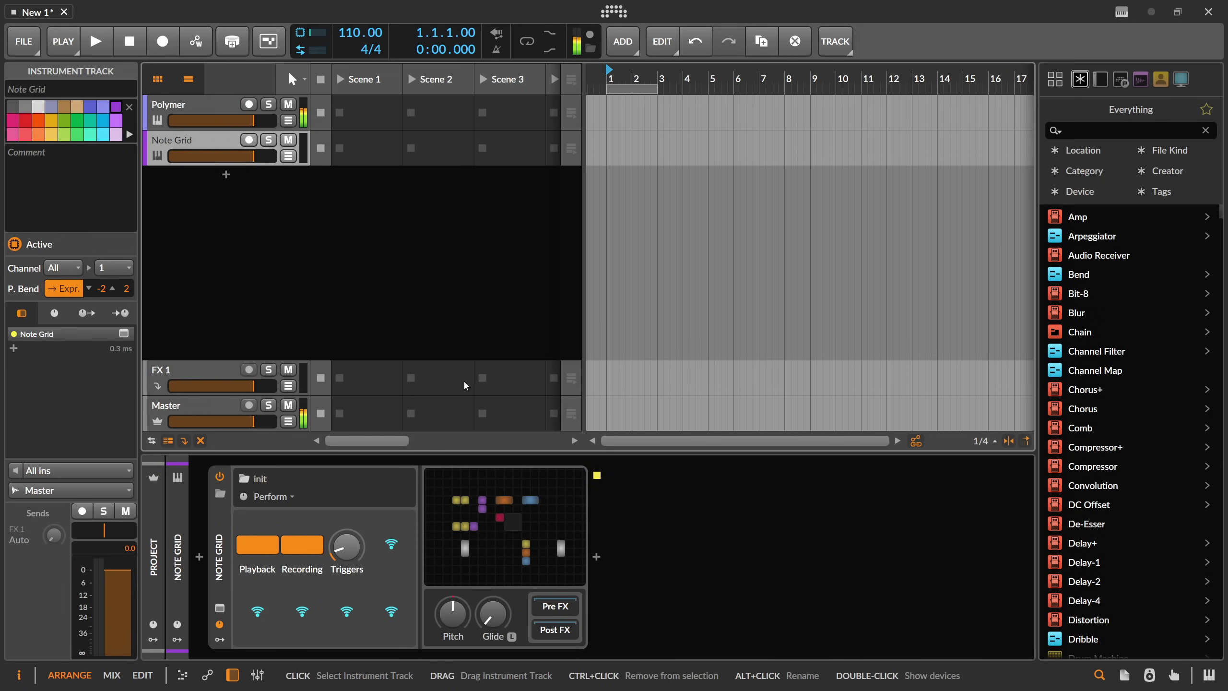
left_click(600, 563)
type("polymer")
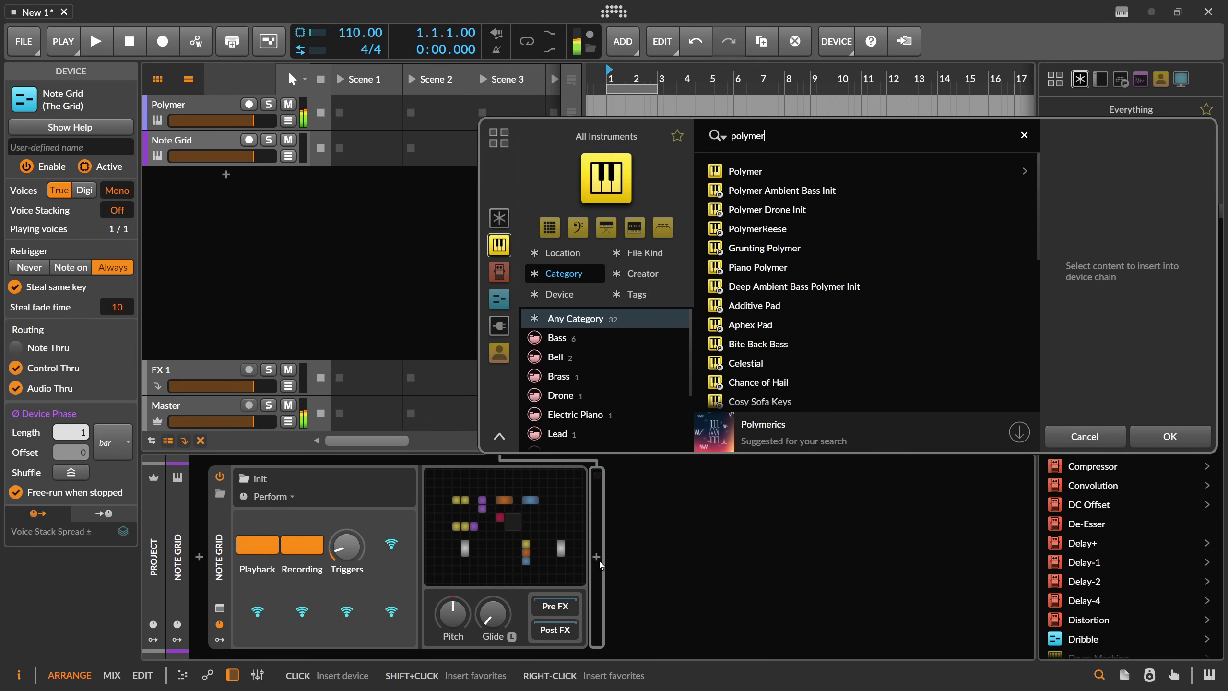
key("Return")
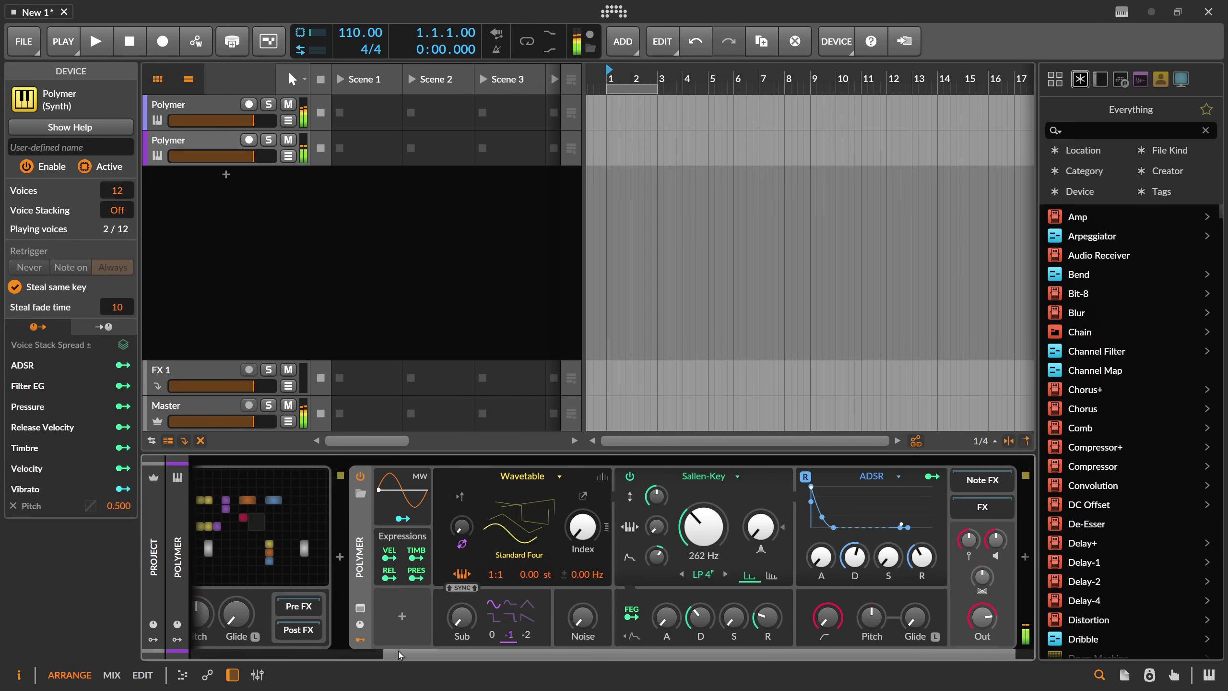
- Turn off Playback and Recording in the copied Note Grid and set its Triggers step count to 4
left_click(264, 546)
left_click(300, 550)
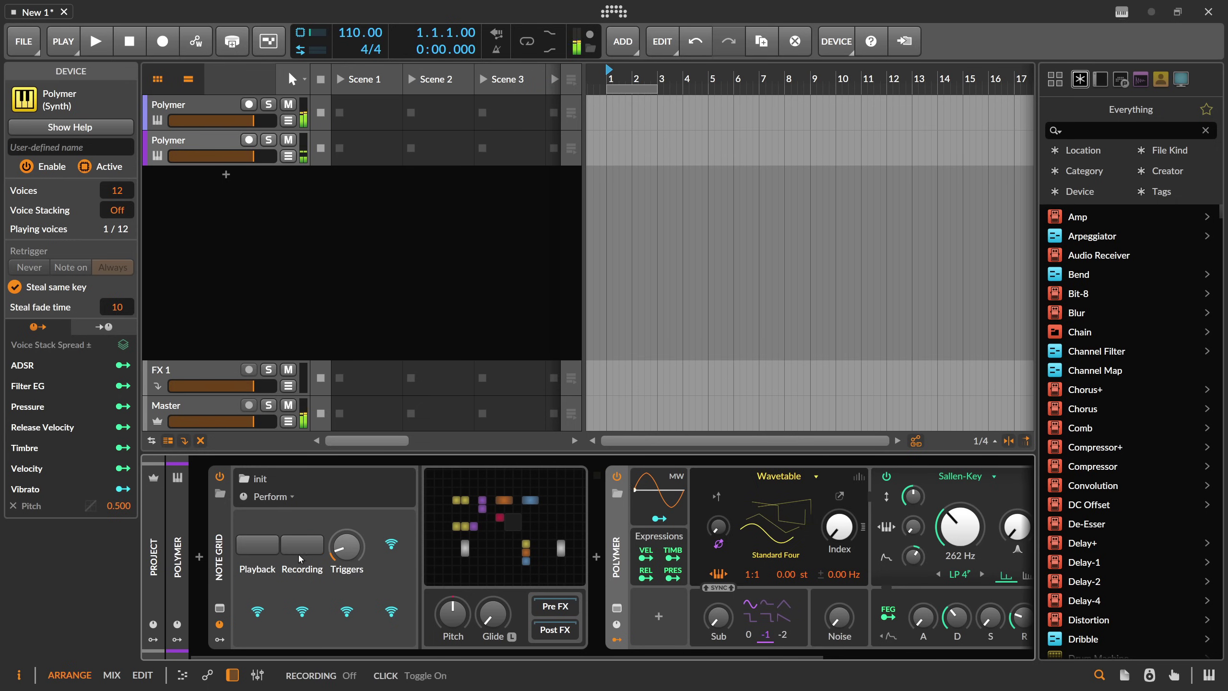
triple_click(351, 549)
type("4")
key("Return")
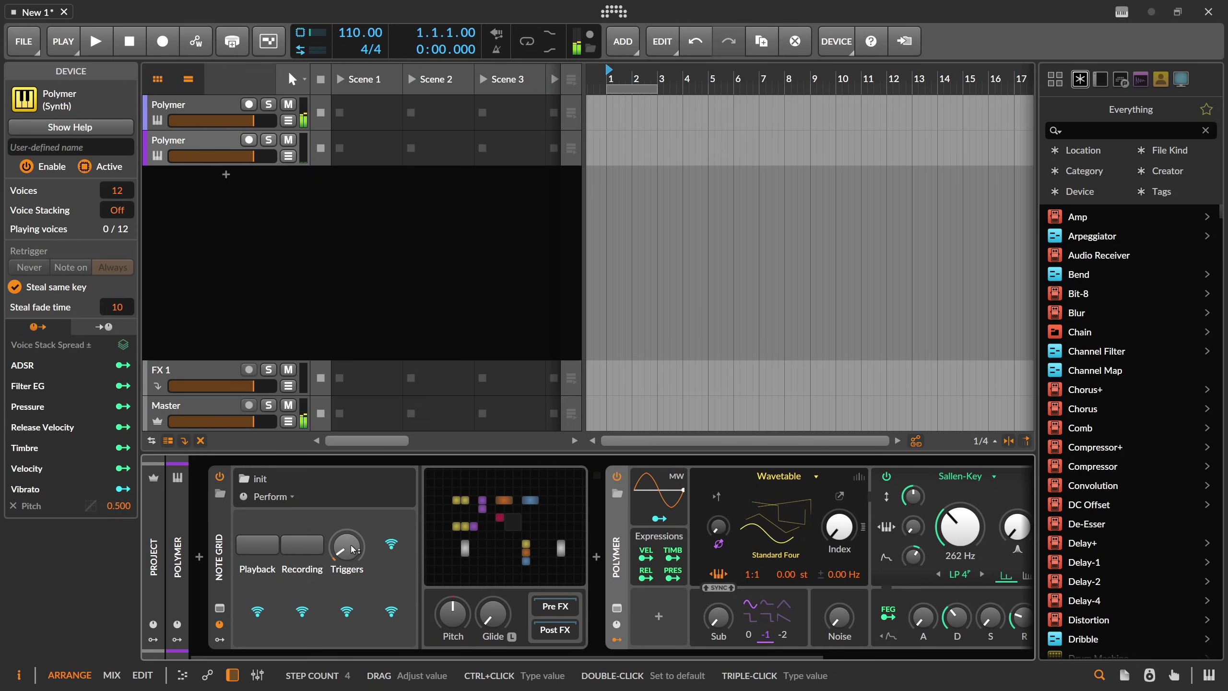
- Enable Recording in the copied Note Grid, arm the second track, capture a phrase and start its Playback
left_click(300, 551)
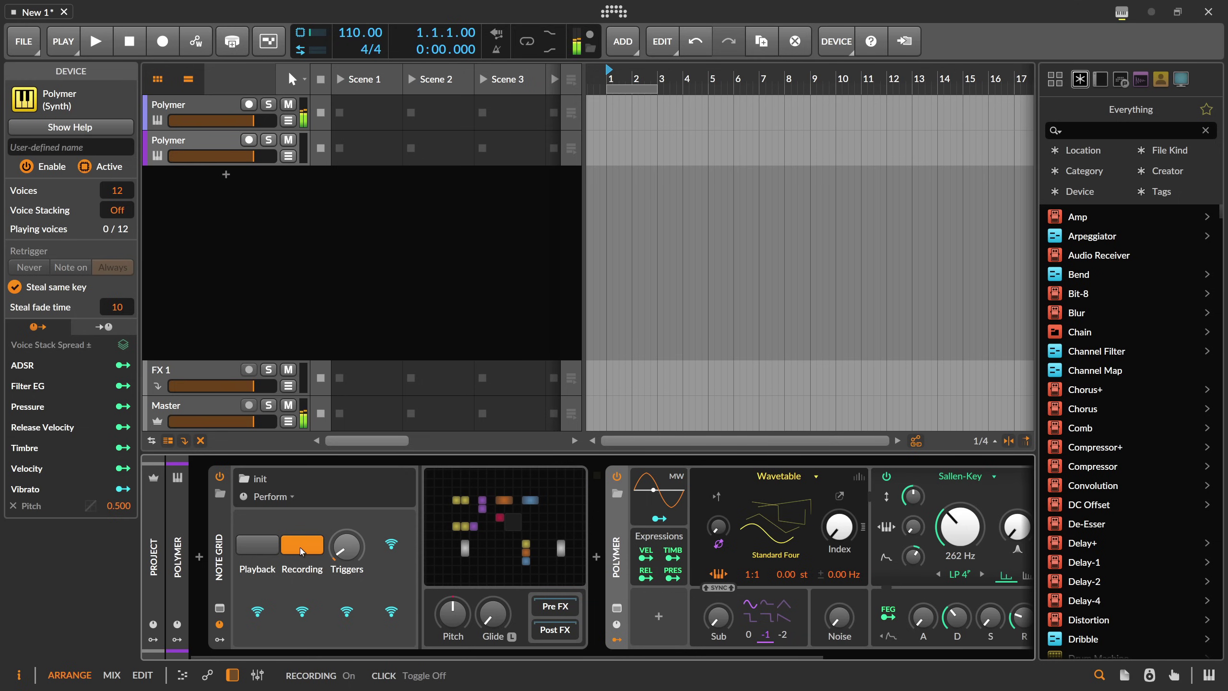
left_click(250, 141)
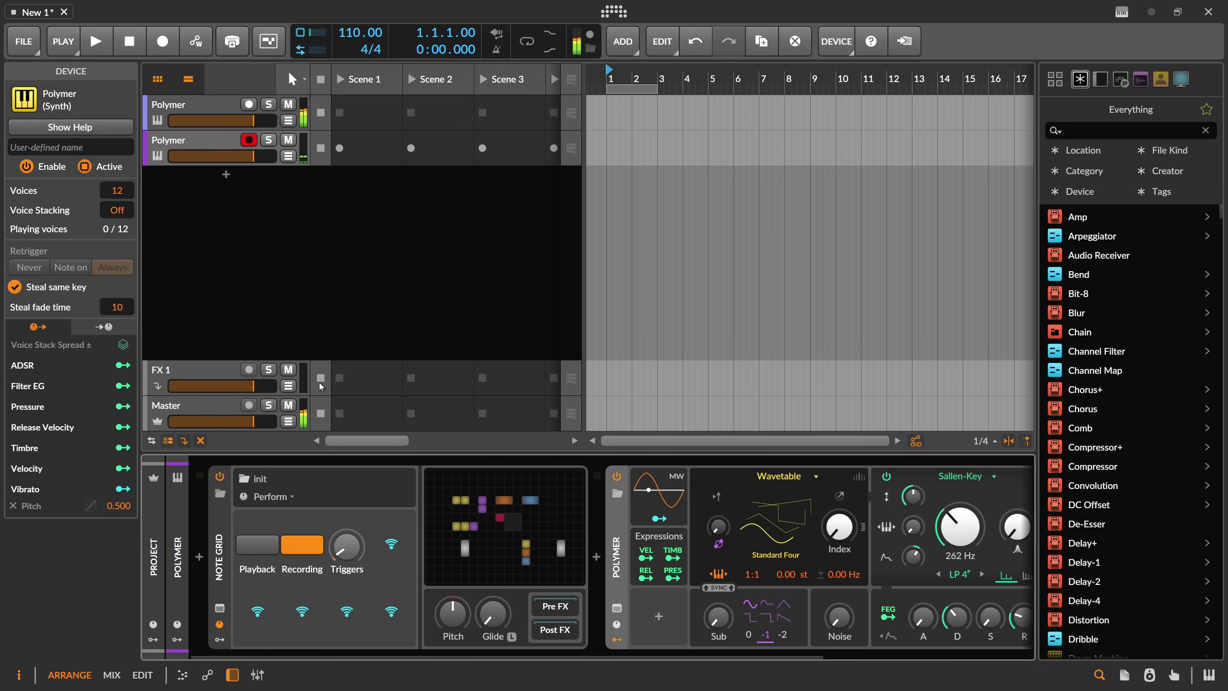
left_click(302, 545)
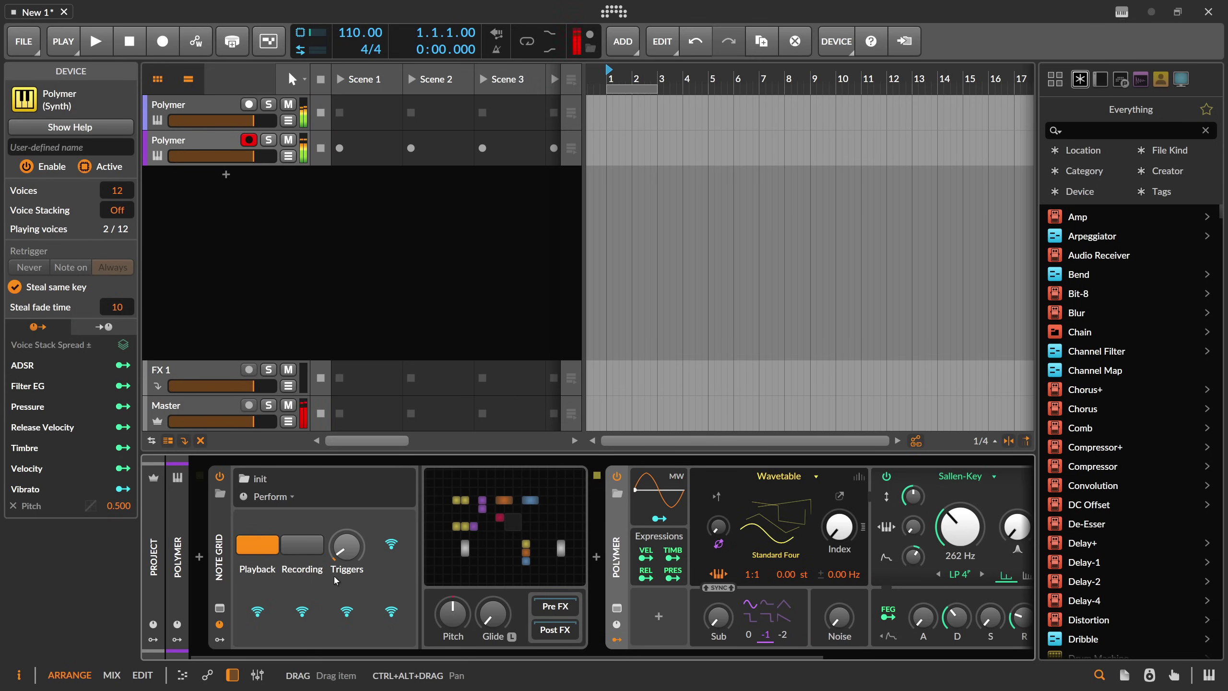
- Raise the attack and release of the second Polymer's ADSR and the decay and release of its filter envelope, and try its Wavetable index
scroll(351, 640, "right", 5)
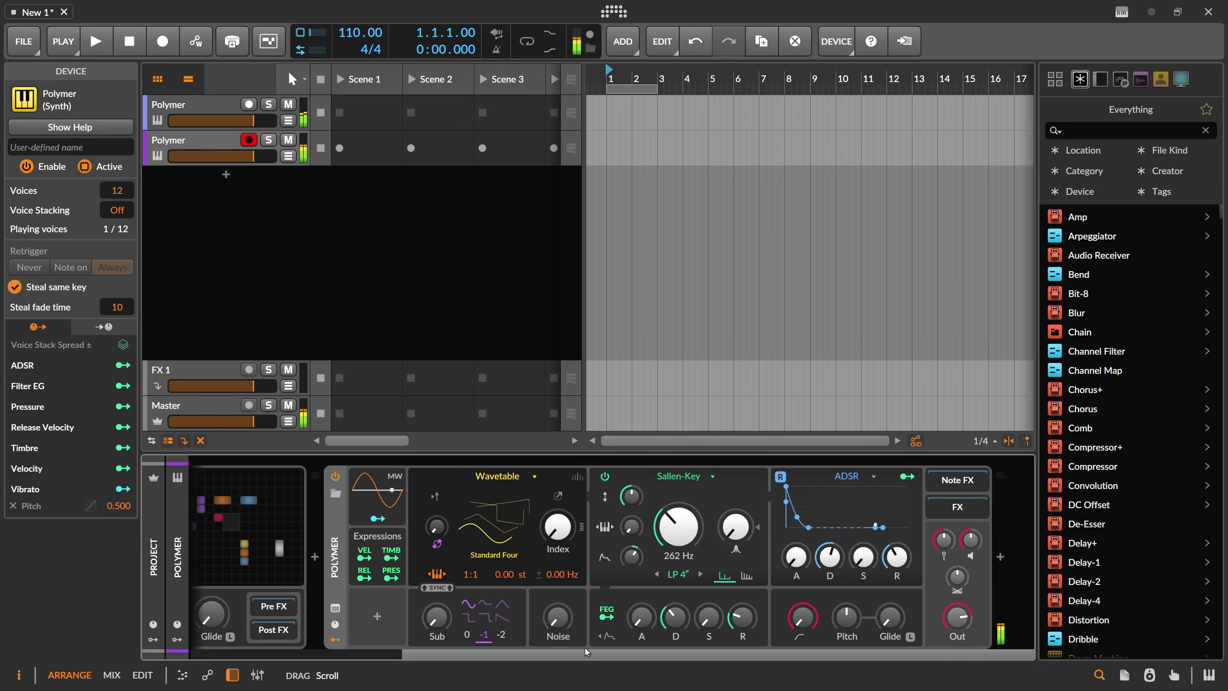
left_click_drag(794, 561, 794, 541)
left_click_drag(895, 560, 896, 540)
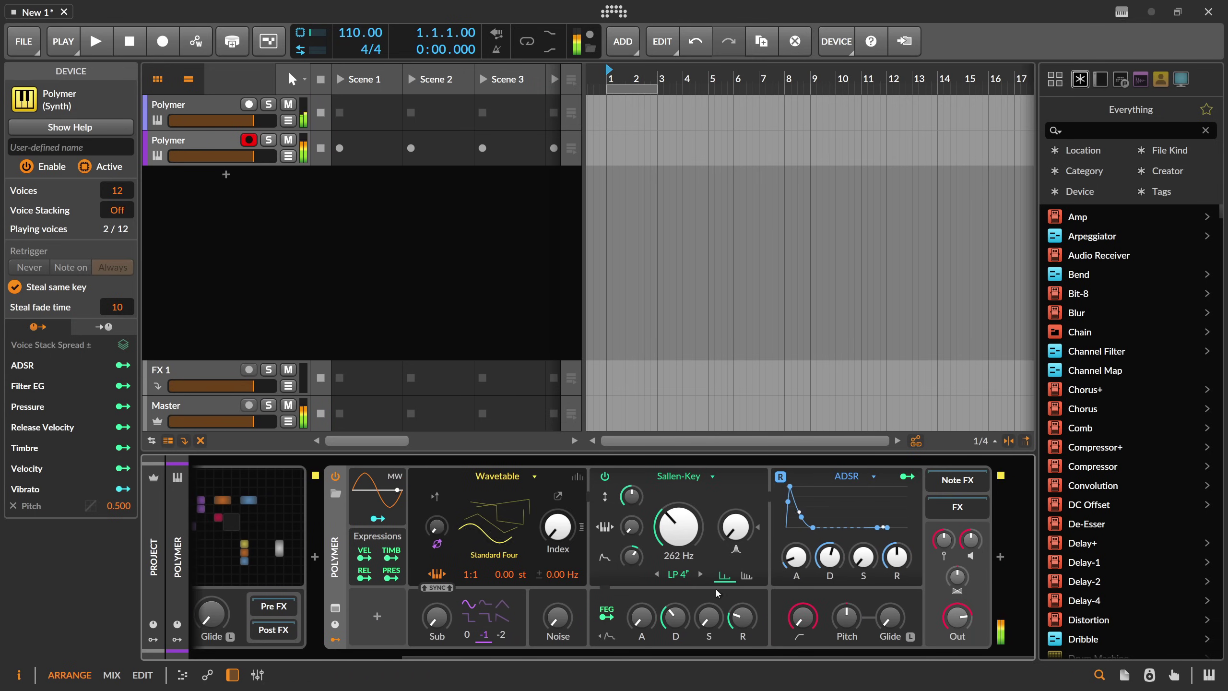
left_click_drag(675, 619, 674, 595)
left_click_drag(742, 618, 743, 589)
left_click_drag(796, 558, 796, 552)
left_click_drag(557, 526, 557, 498)
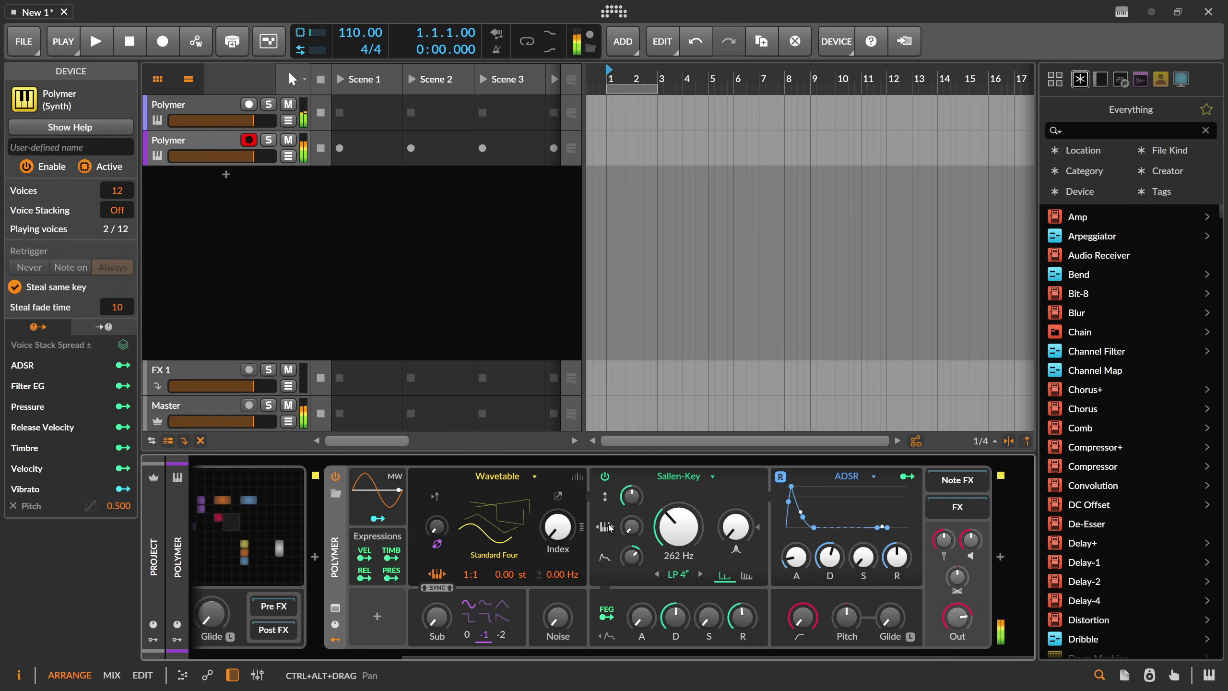
- Disarm the second track, turn off its Note Grid's Playback, and select the first Polymer track
left_click(381, 658)
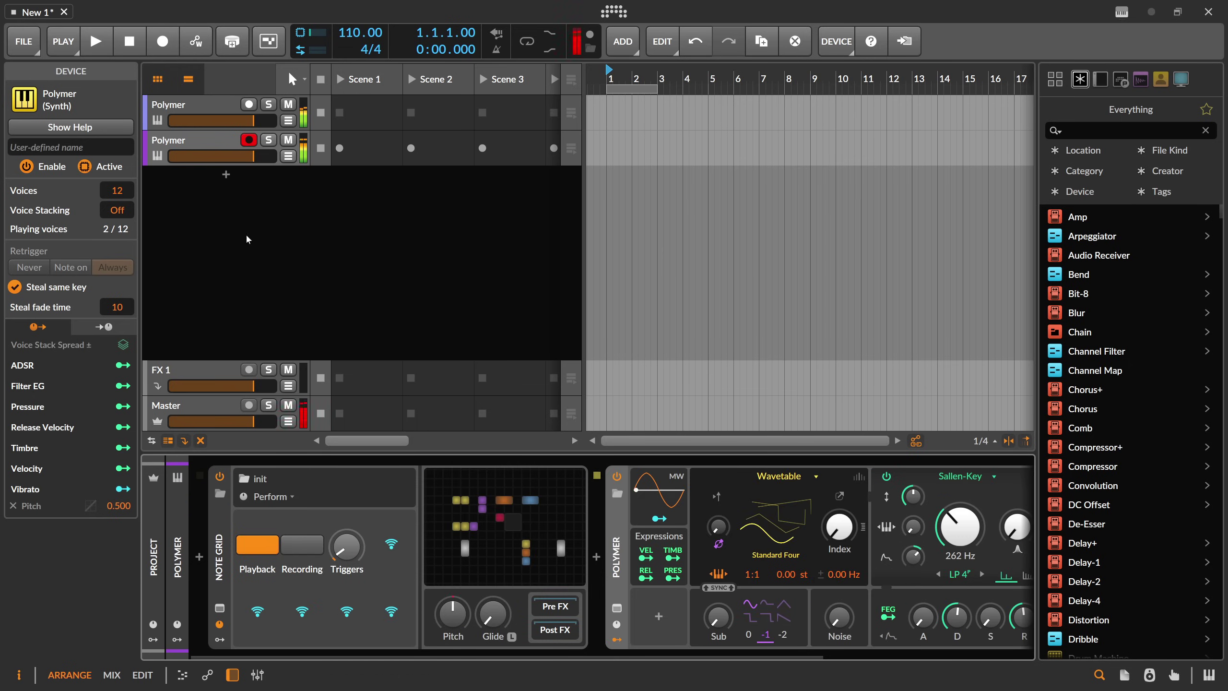
left_click(249, 140)
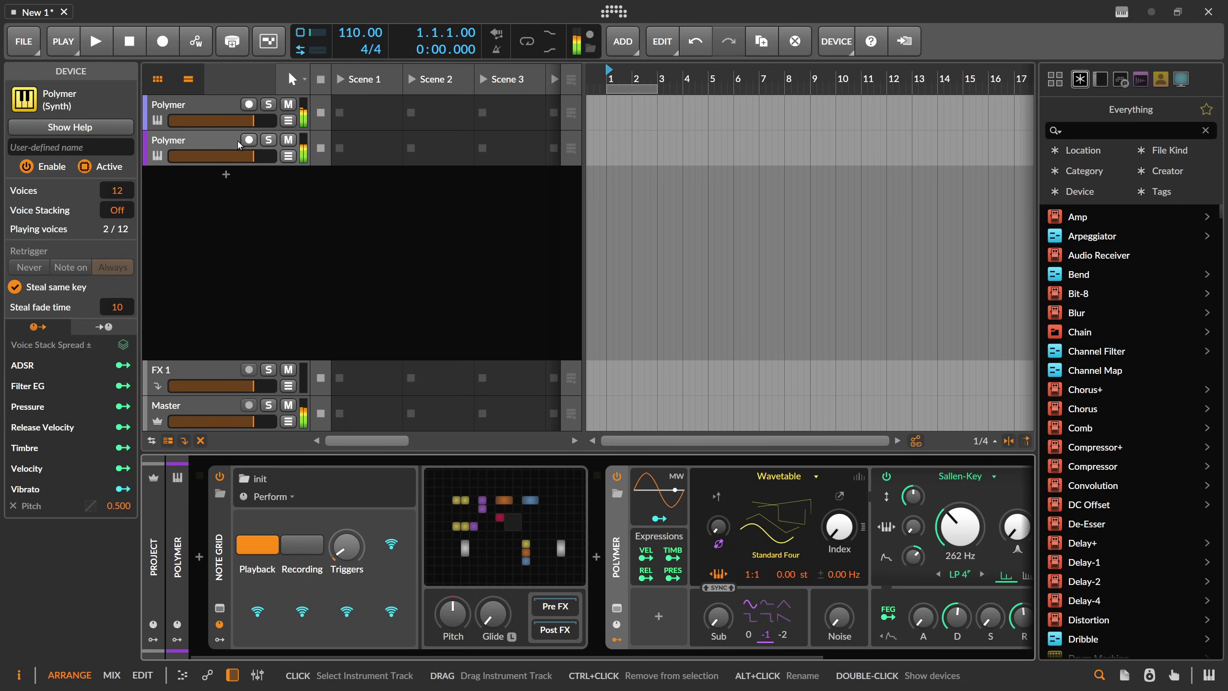
left_click(263, 545)
left_click(246, 120)
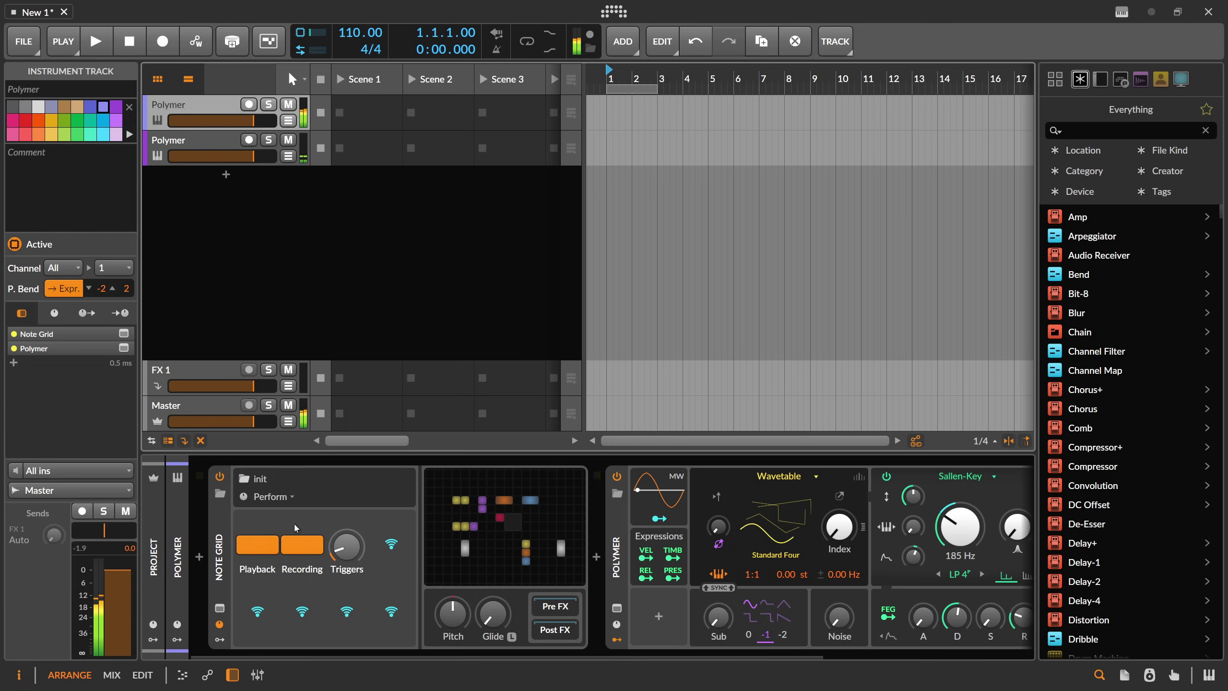
- Turn off Playback and Recording in the first Polymer track's Note Grid
left_click(269, 546)
left_click(308, 538)
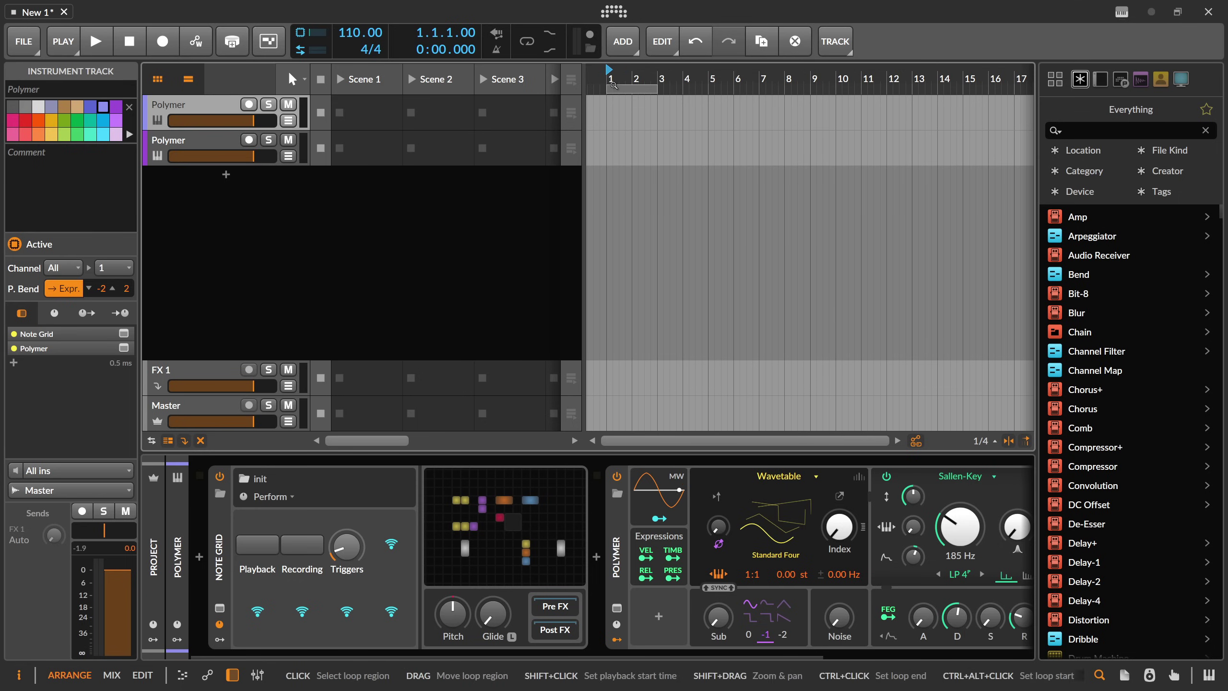
left_click_drag(615, 79, 616, 102)
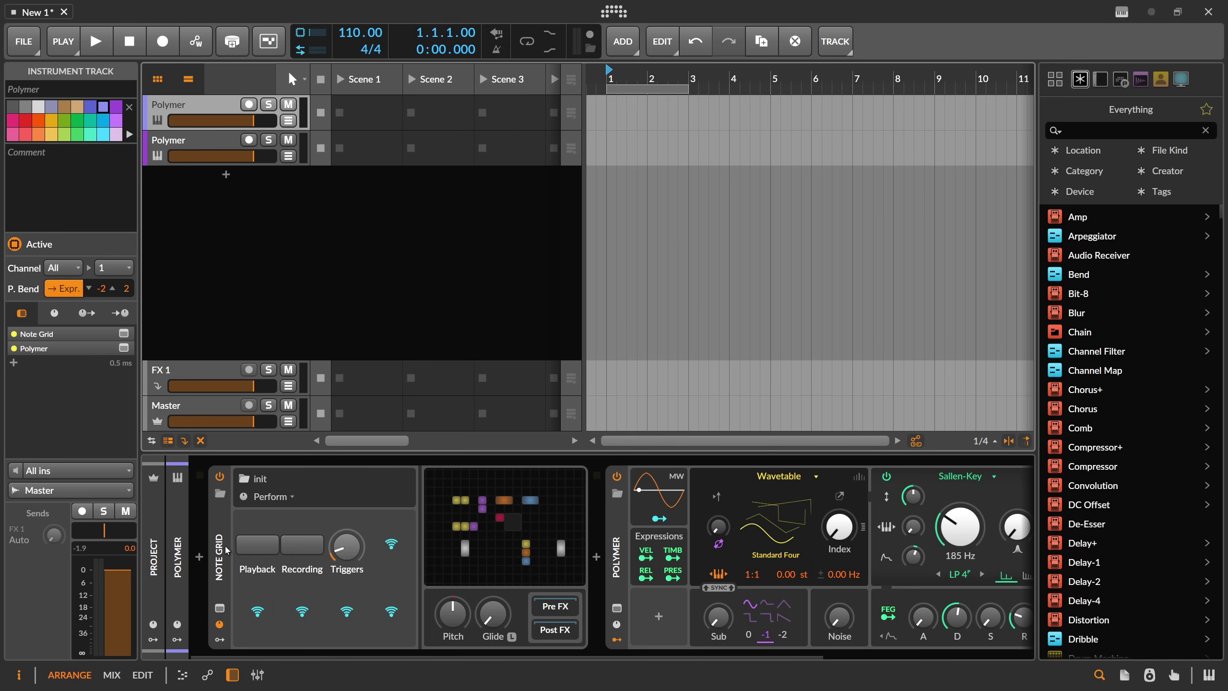
- Open the Note Grid patch and set the playback and recording counters to 16 steps each
left_click(483, 500)
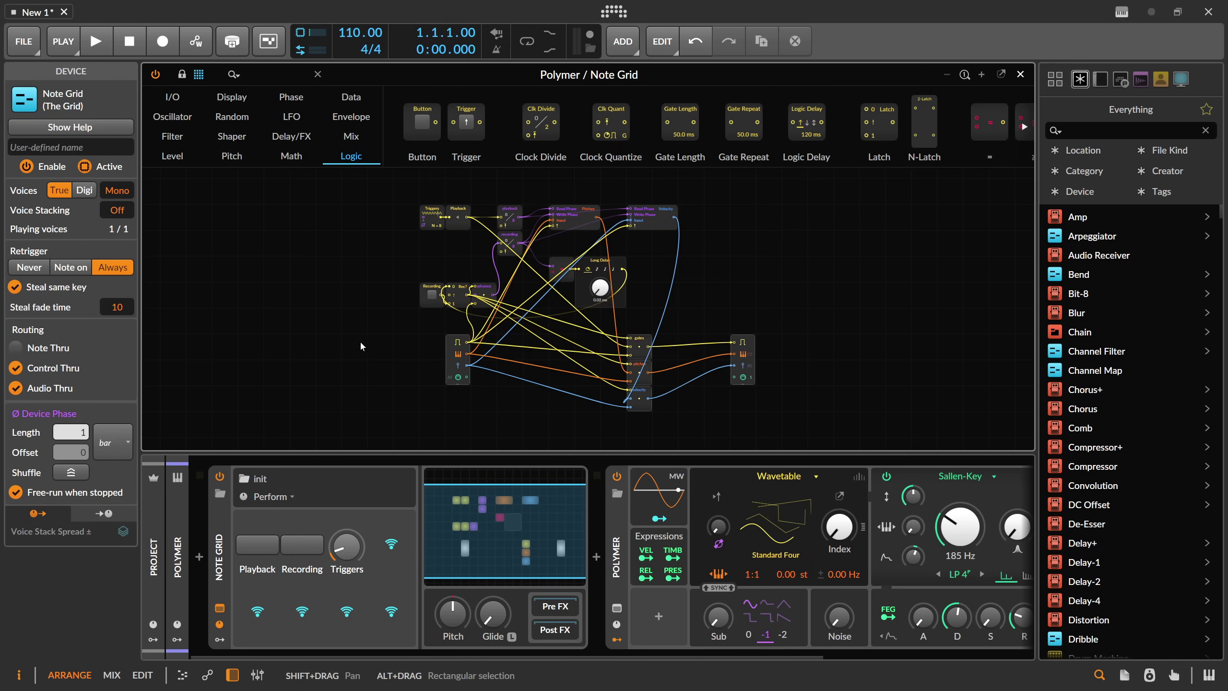
scroll(360, 339, "up", 5)
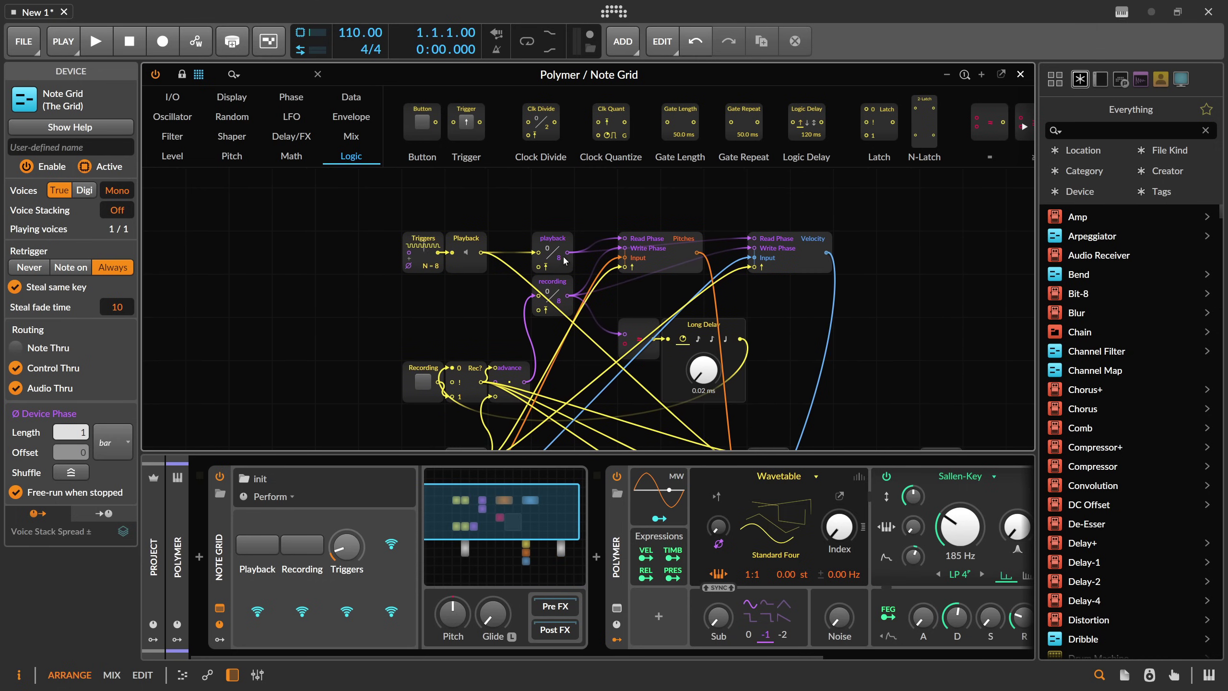
left_click_drag(562, 255, 562, 246)
left_click_drag(559, 299, 559, 283)
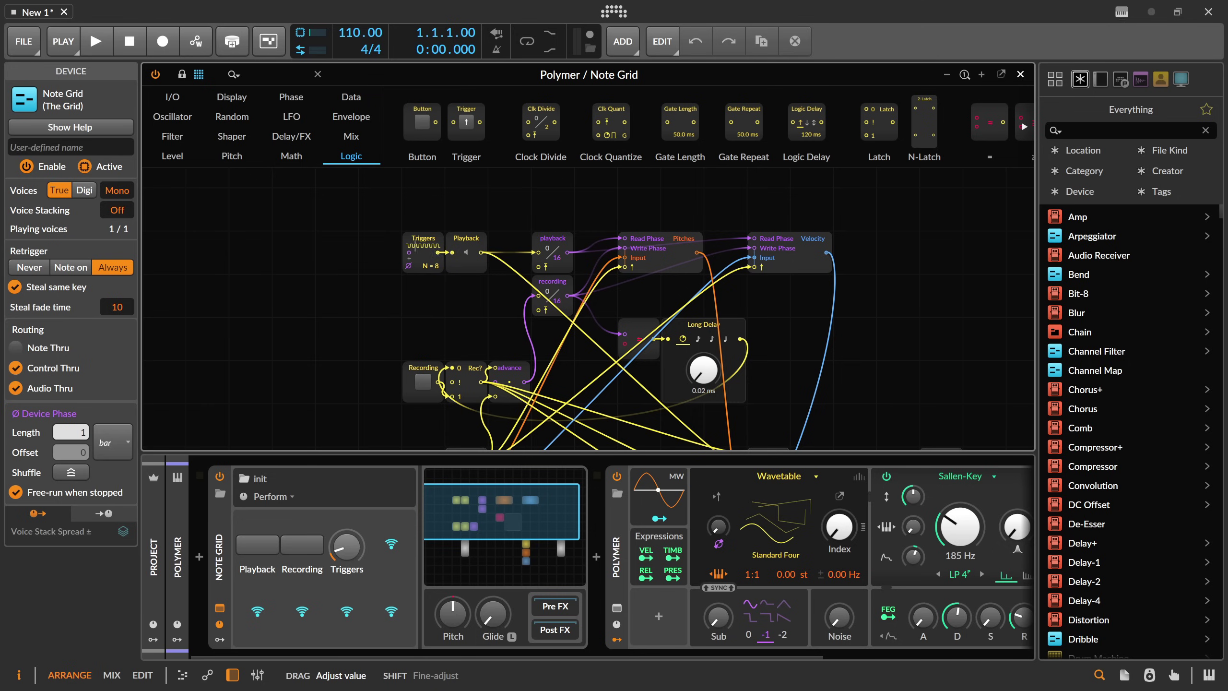
left_click_drag(558, 301, 557, 251)
triple_click(563, 302)
type("16")
key("Return")
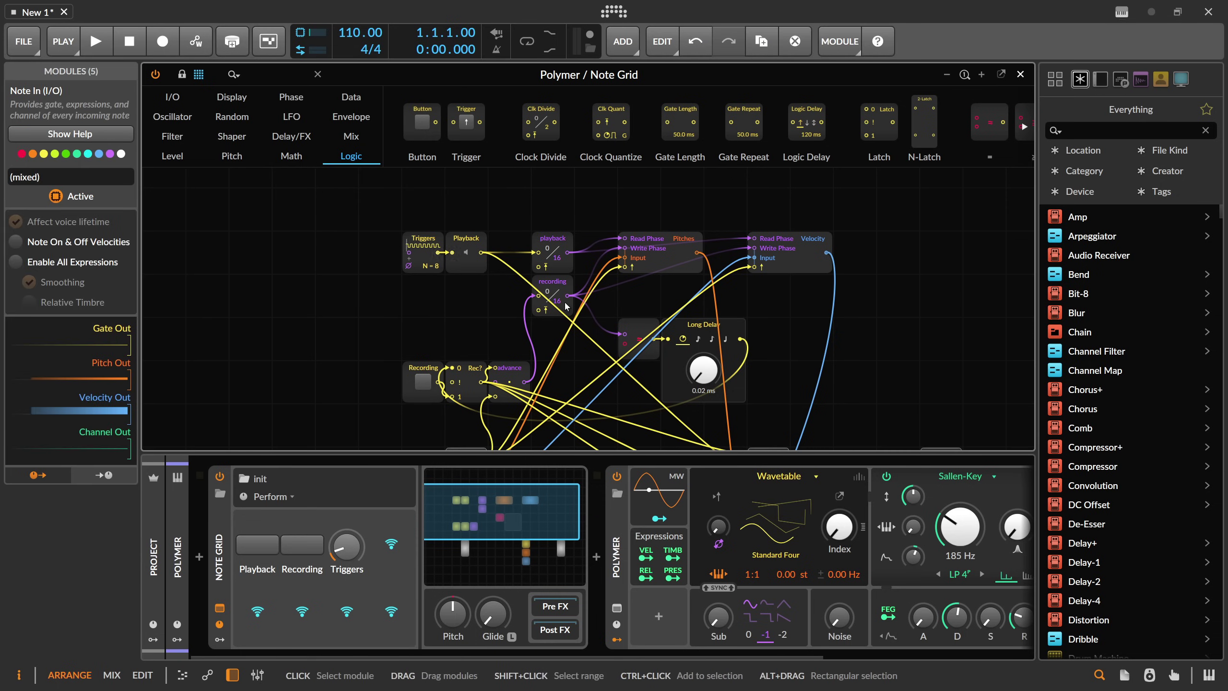
- Move the Triggers module away from Playback to leave a gap and set its step count to 10
left_click(423, 268)
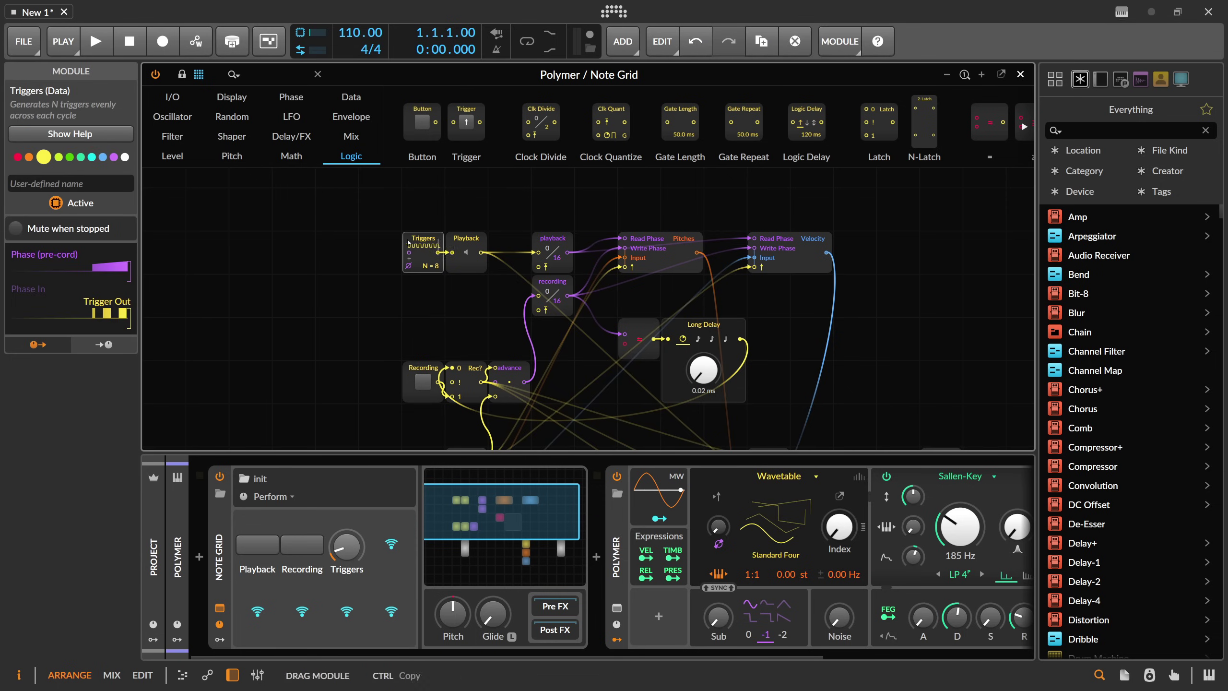
left_click_drag(423, 268, 392, 281)
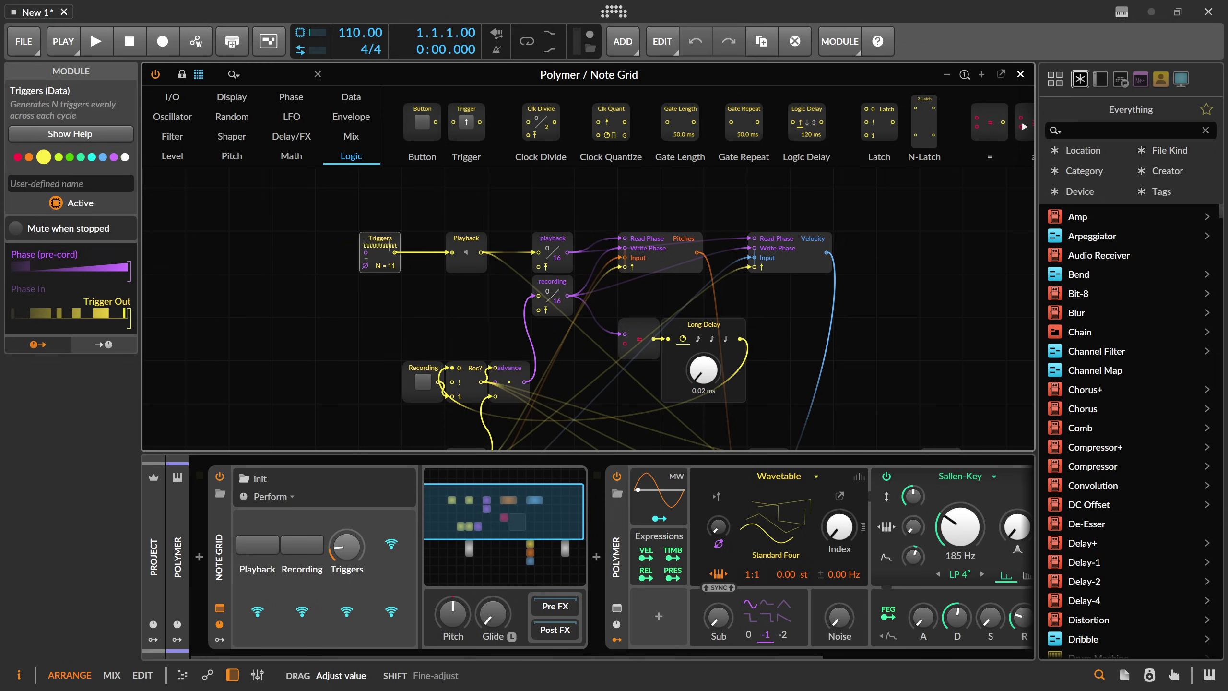
left_click_drag(392, 267, 385, 279)
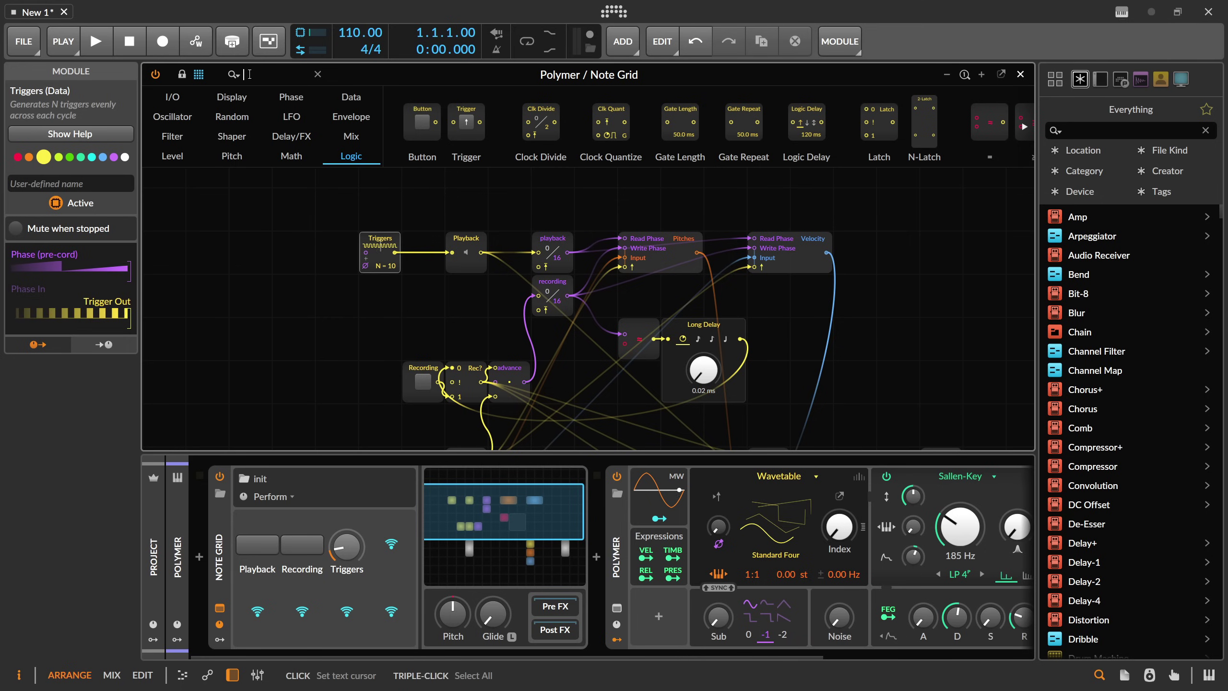
- Search the modules for "clock" and insert a Clock Quantize module between Triggers and Playback
type("gat")
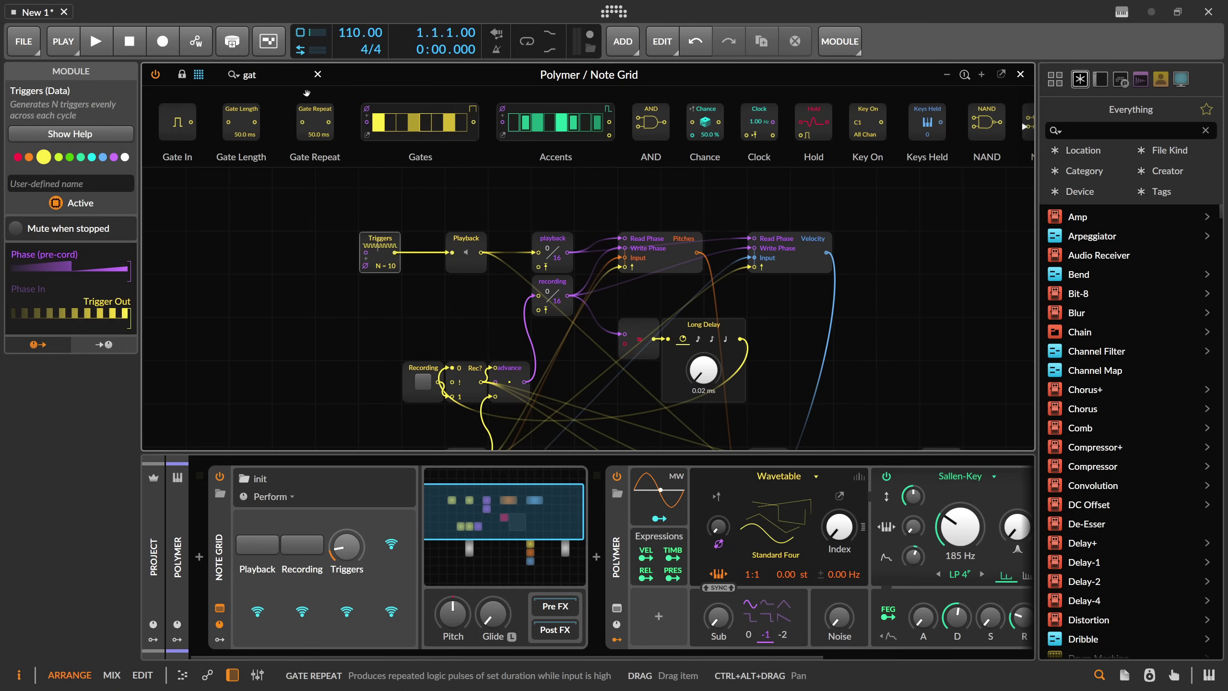
key("ctrl+a")
type("clock")
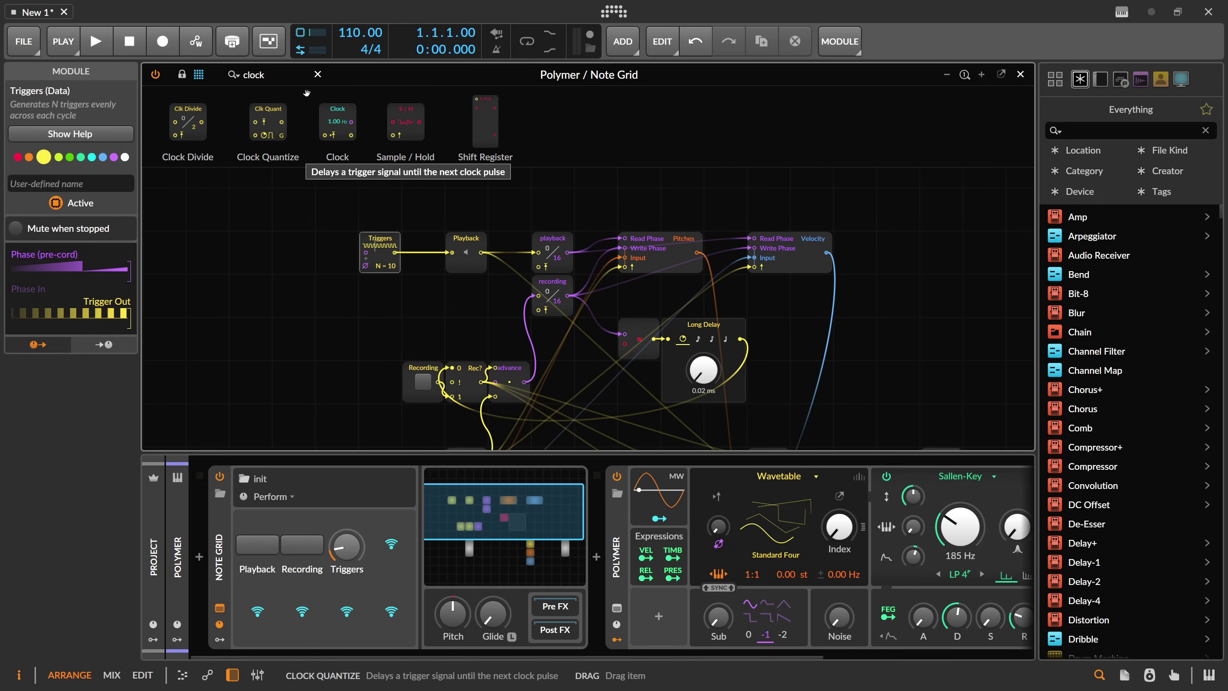
left_click_drag(307, 93, 421, 252)
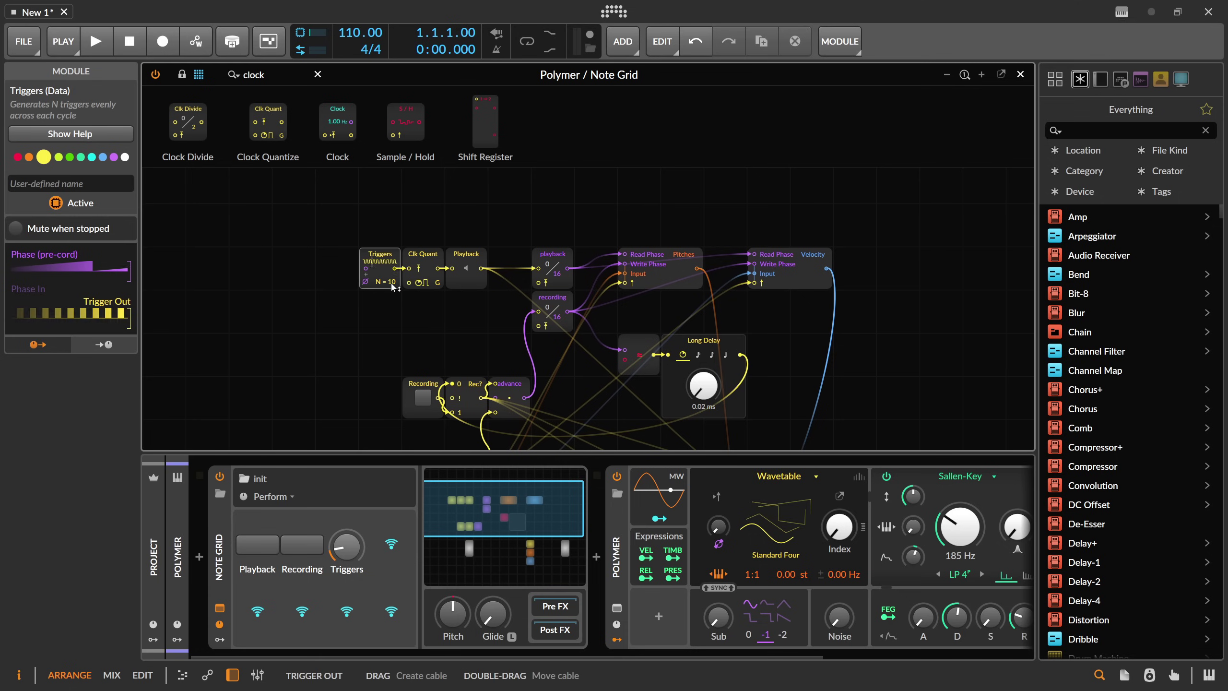
- Duplicate the Triggers module, connect the copy to Clock Quantize's clock input and set its step count to 16
key("ctrl+d")
left_click_drag(395, 311, 409, 283)
double_click(386, 325)
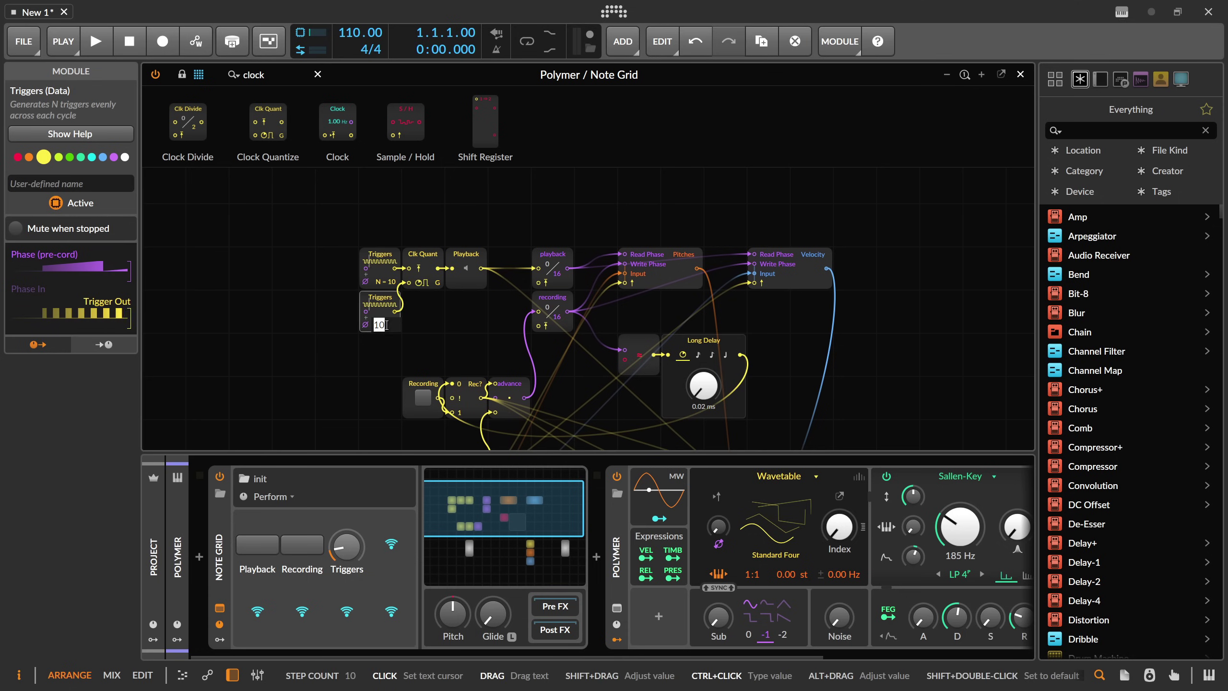
type("16")
key("Return")
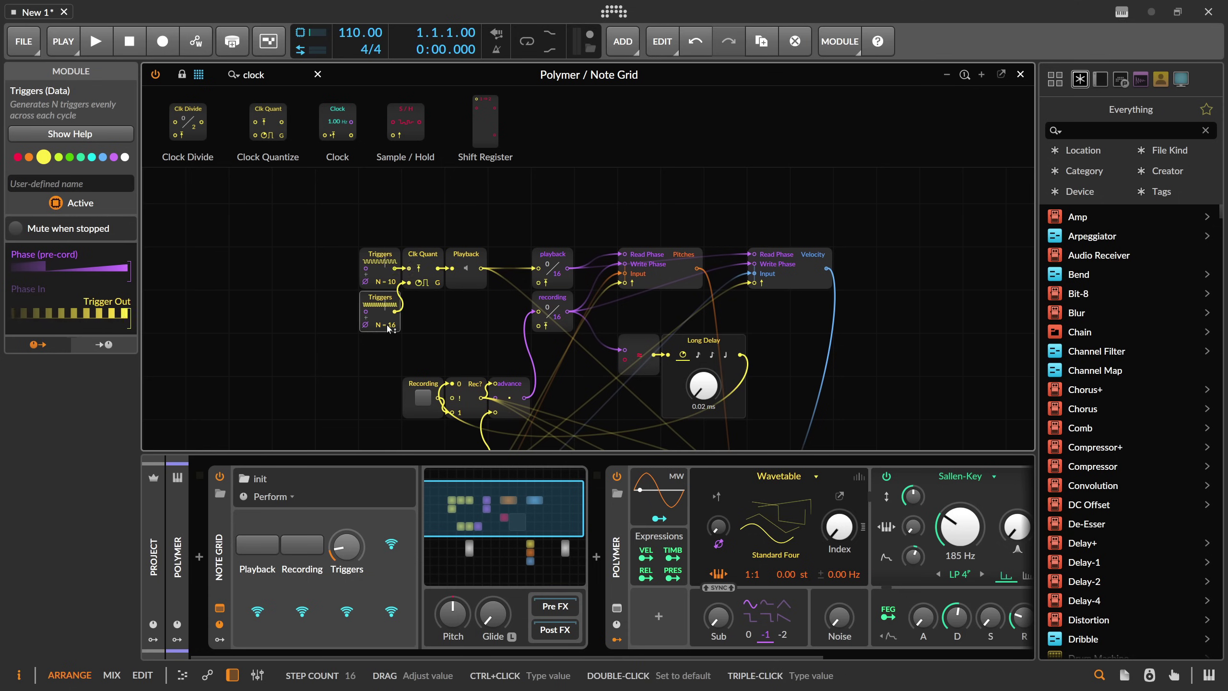
- Switch Clock Quantize's output mode from G to T and turn on Playback
left_click(438, 282)
scroll(448, 322, "down", 2)
left_click(272, 551)
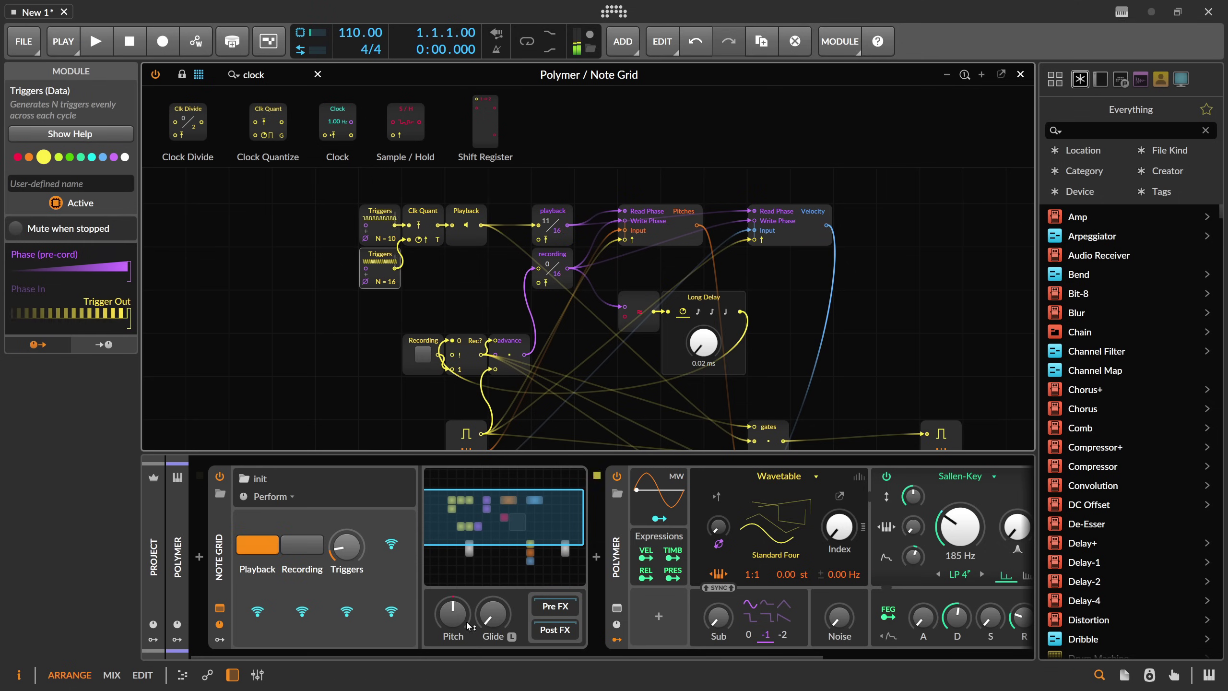
- Set the decay of the first Polymer's filter envelope to about 1.5 s
scroll(718, 525, "right", 7)
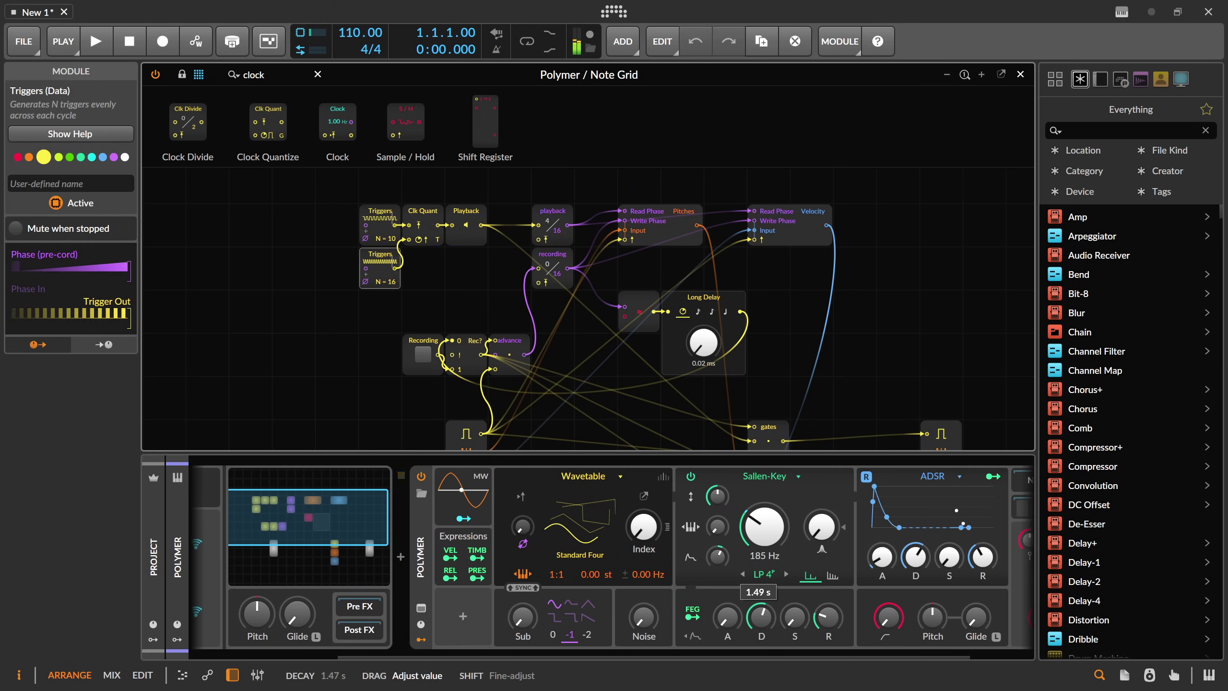
scroll(705, 653, "right", 3)
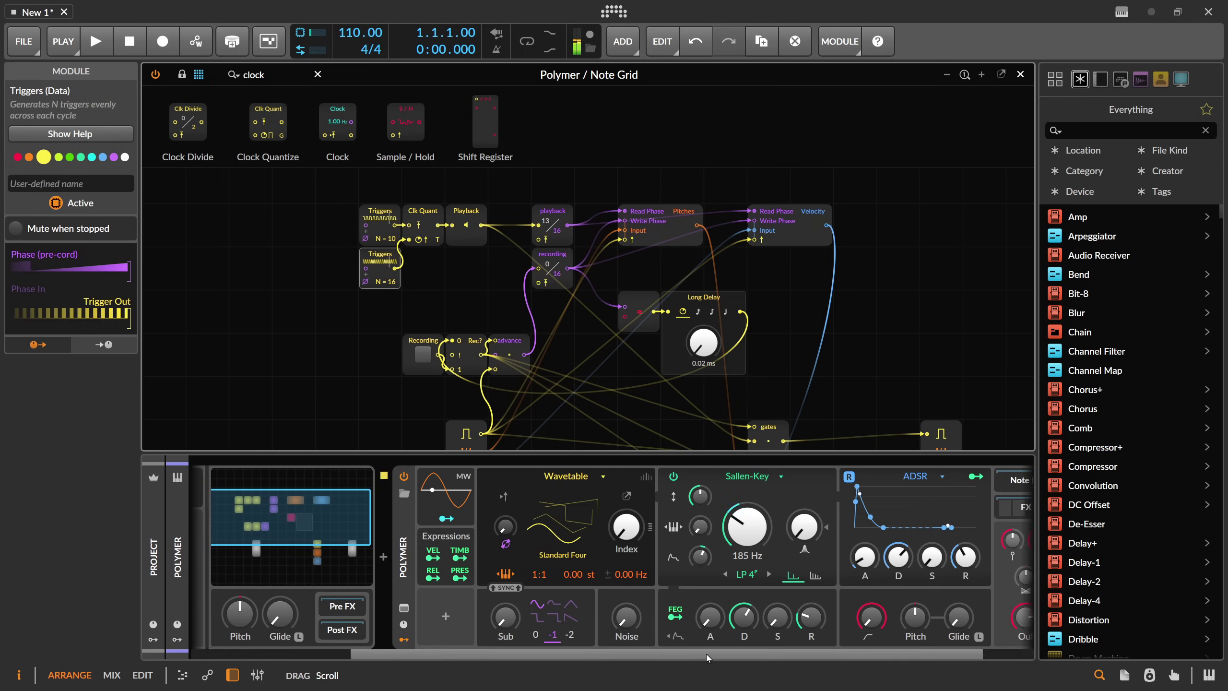
left_click_drag(970, 539, 971, 537)
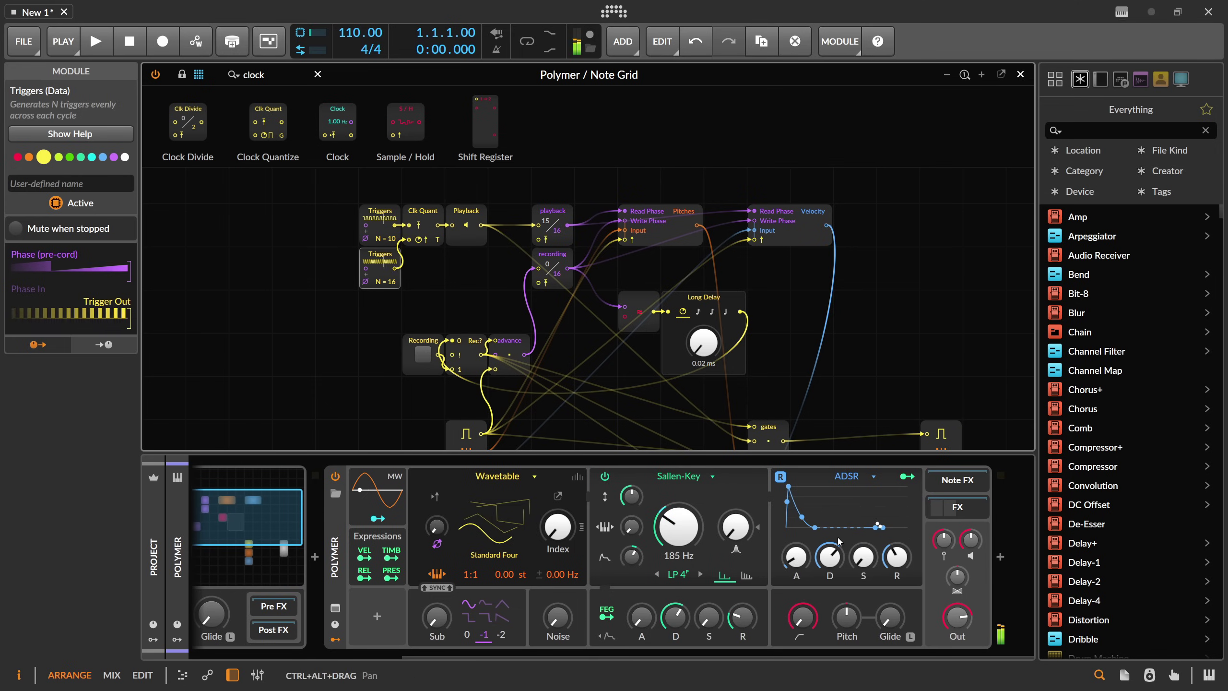
scroll(334, 640, "left", 6)
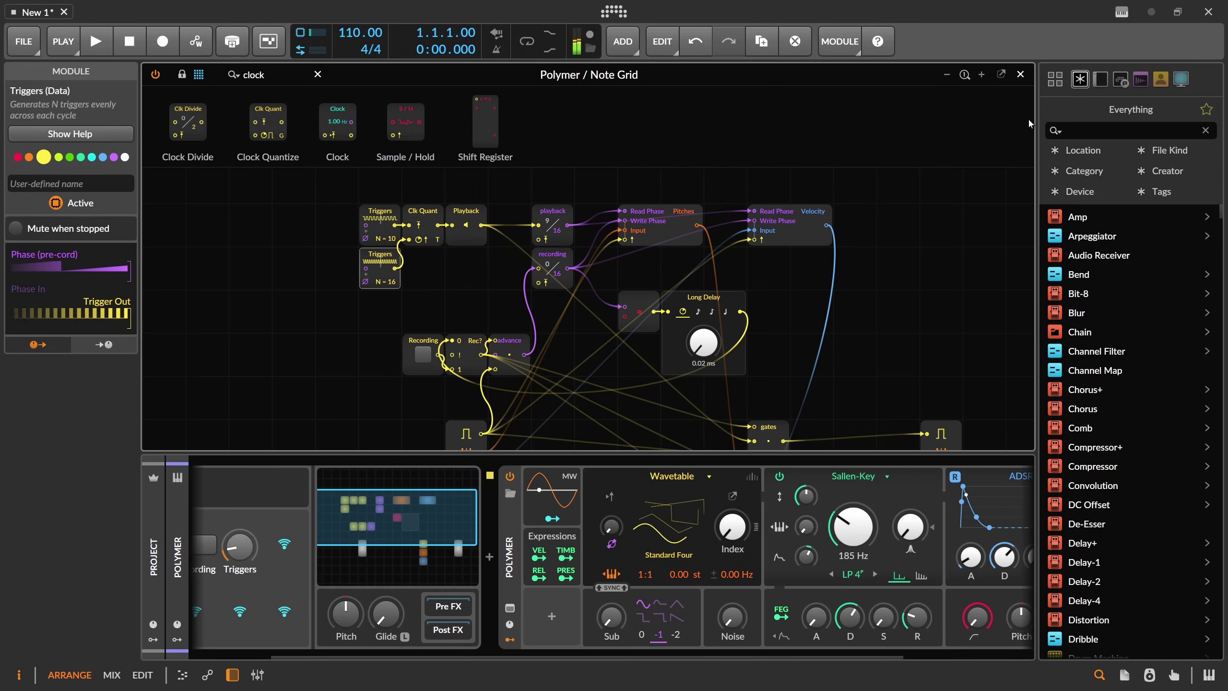
- Close the Note Grid patch and add a new instrument track below the second Polymer track
left_click(1021, 75)
left_click(206, 141)
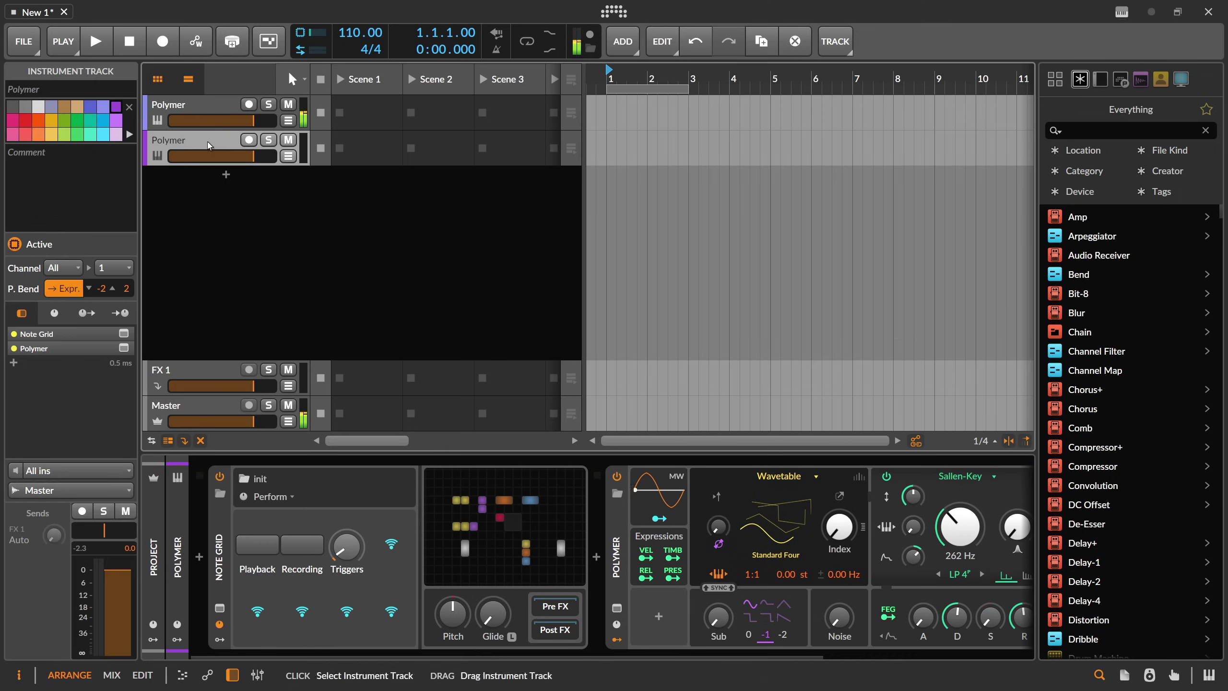
right_click(204, 189)
left_click(228, 211)
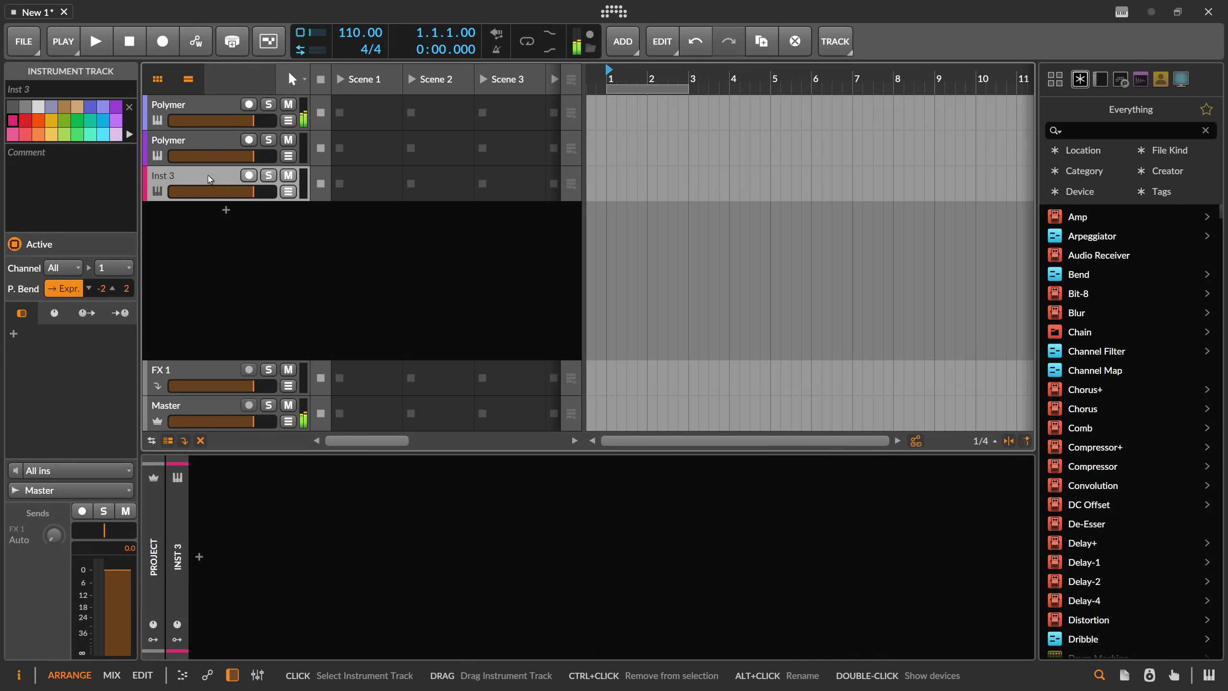
- Set the new instrument track's input source to the first Polymer track's Note Grid
left_click(98, 468)
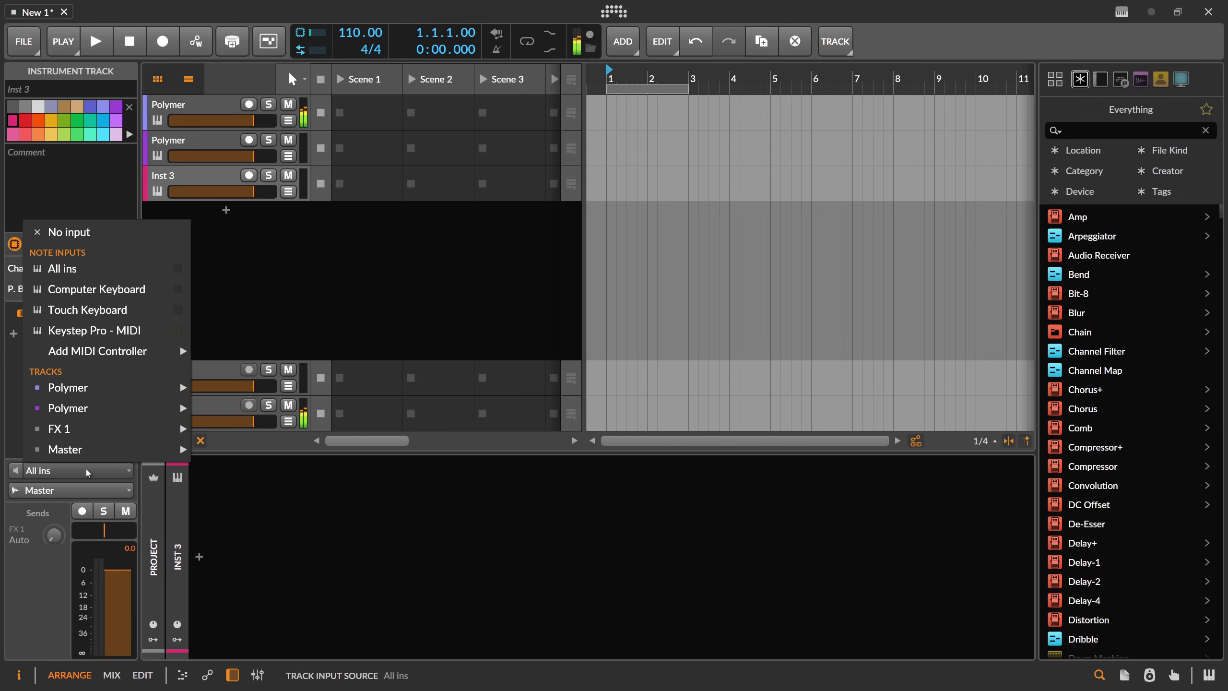
mouse_move(142, 356)
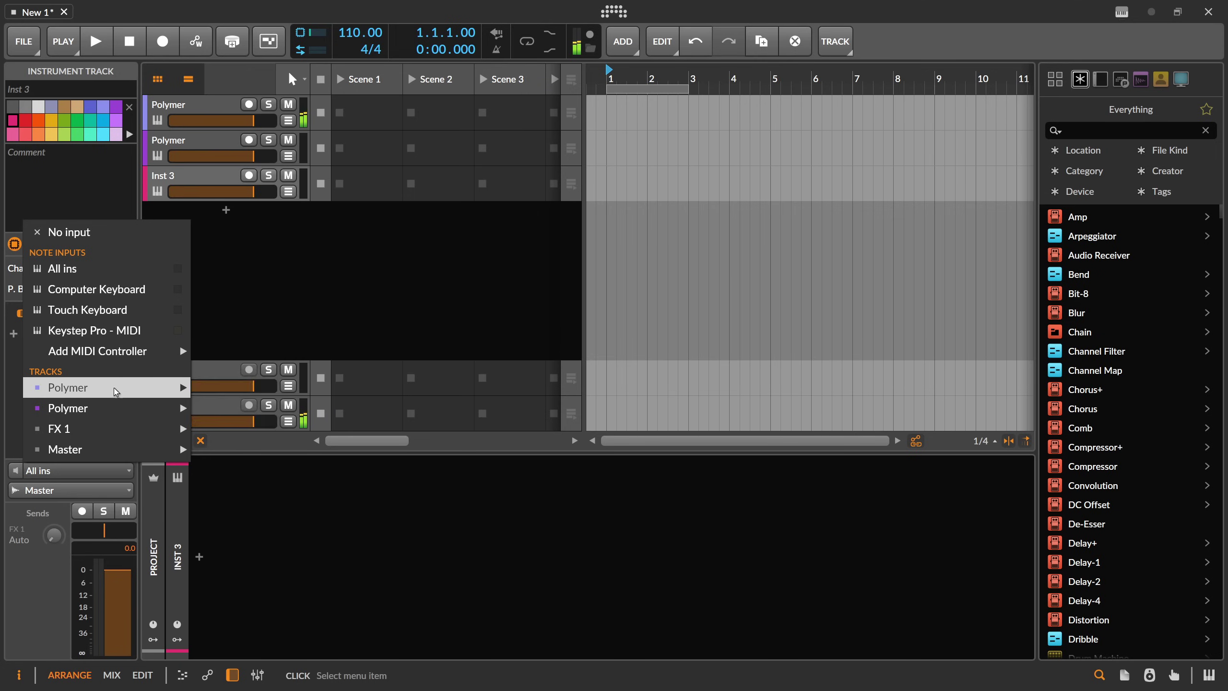
mouse_move(111, 406)
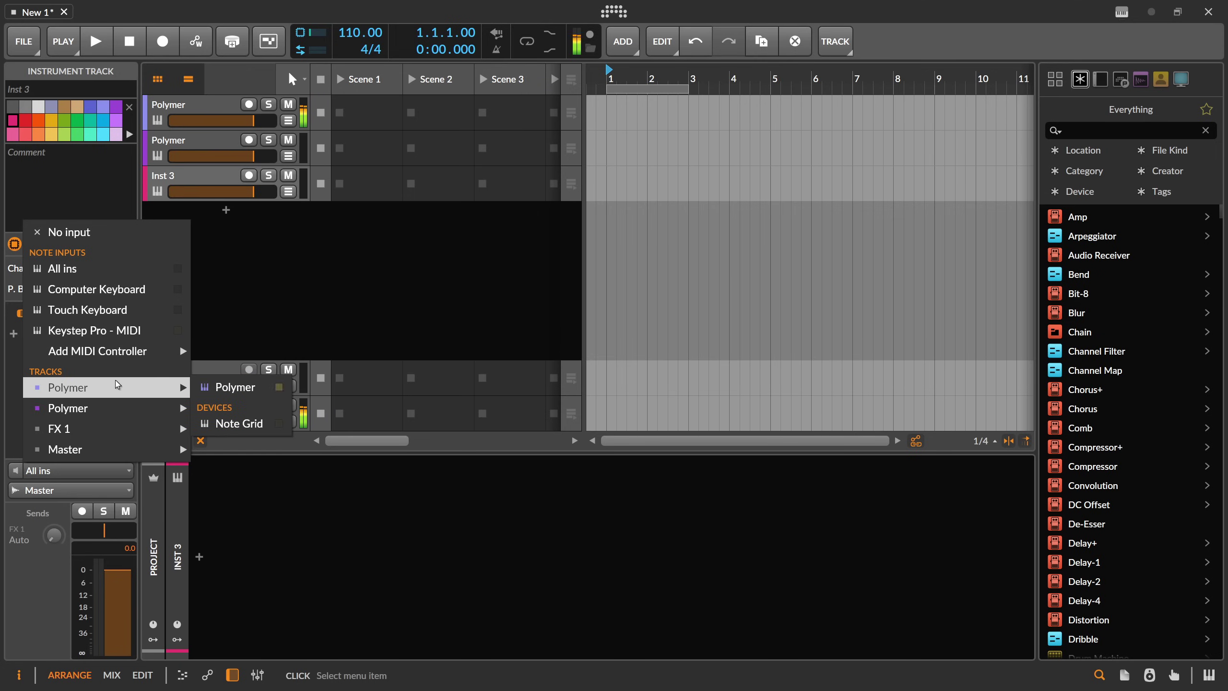
left_click(239, 424)
left_click(191, 178)
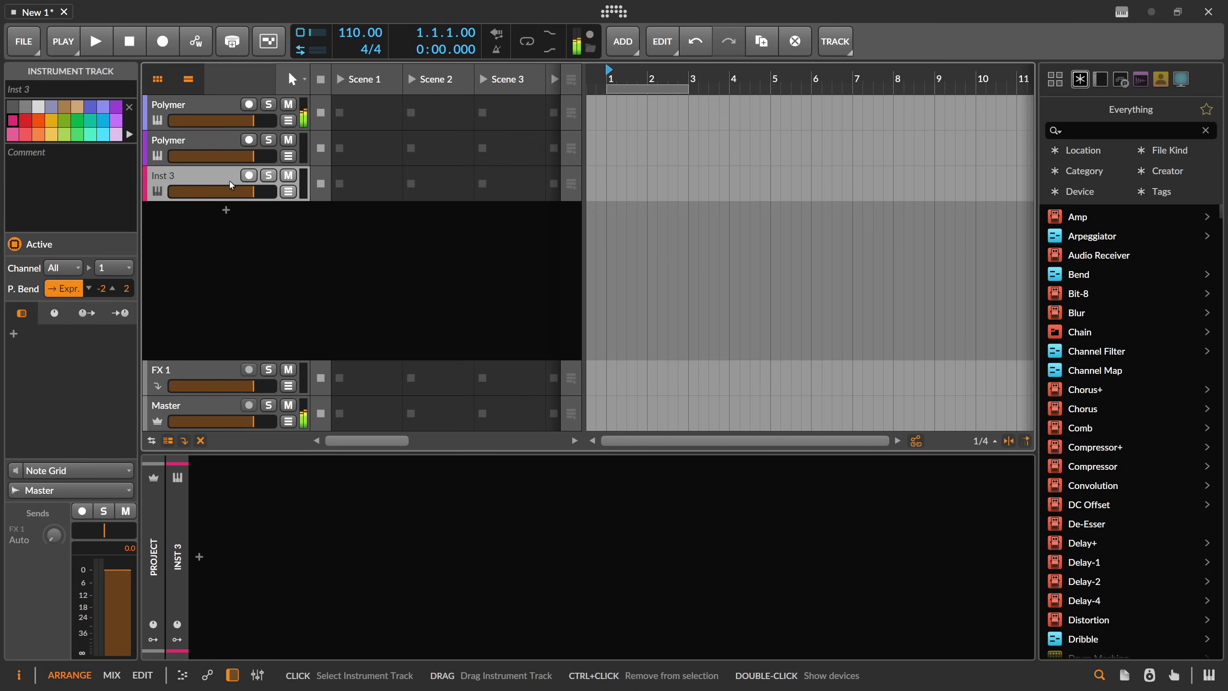
- Arm the Inst 3 track, record the Note Grid's output into its Scene 1 clip, check the notes and end the recording
left_click(249, 175)
left_click(339, 183)
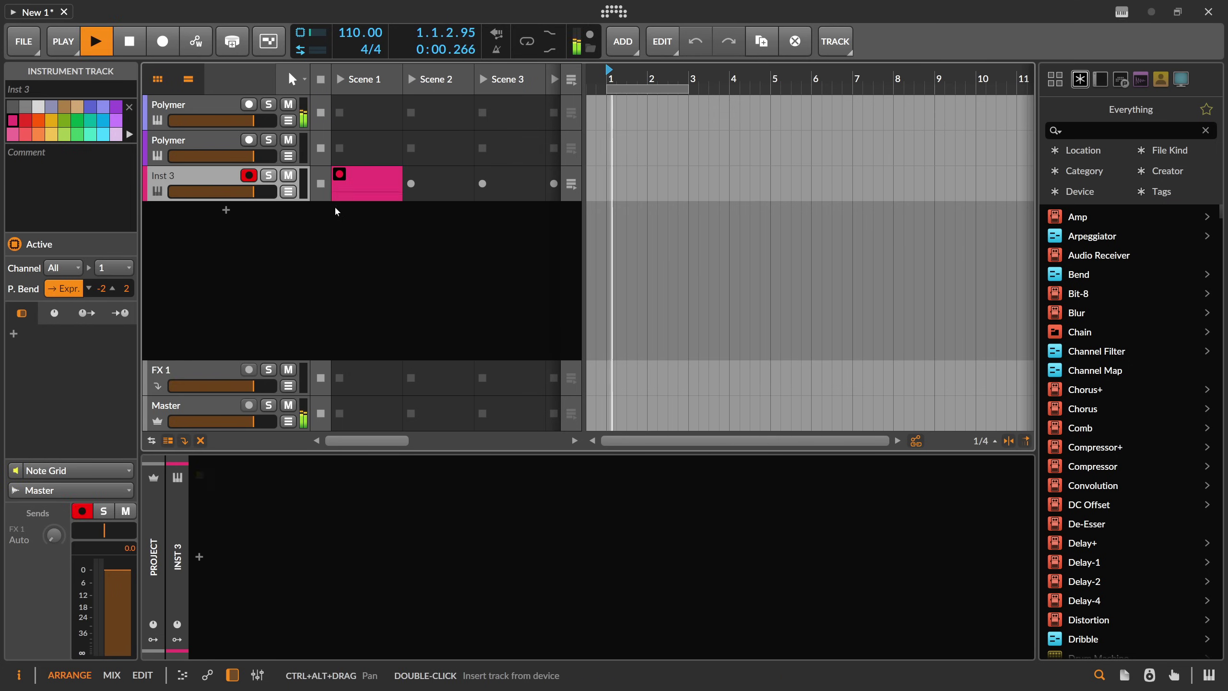
double_click(367, 192)
left_click_drag(498, 72, 487, 145)
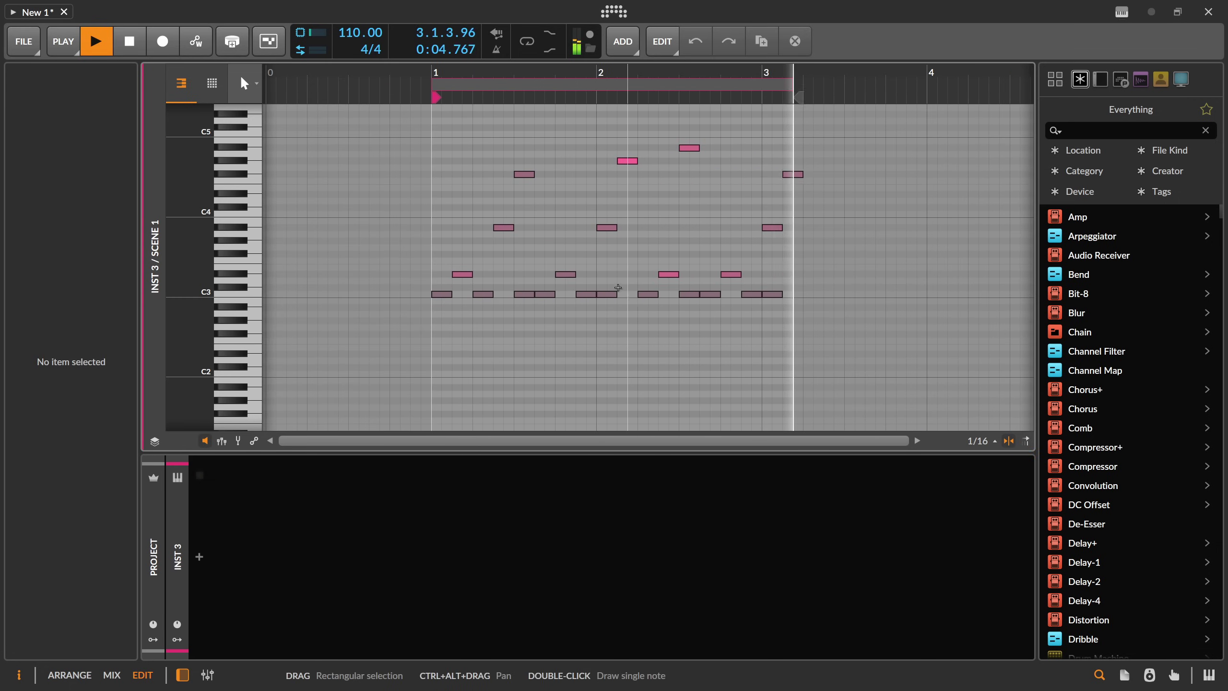
key("alt+1")
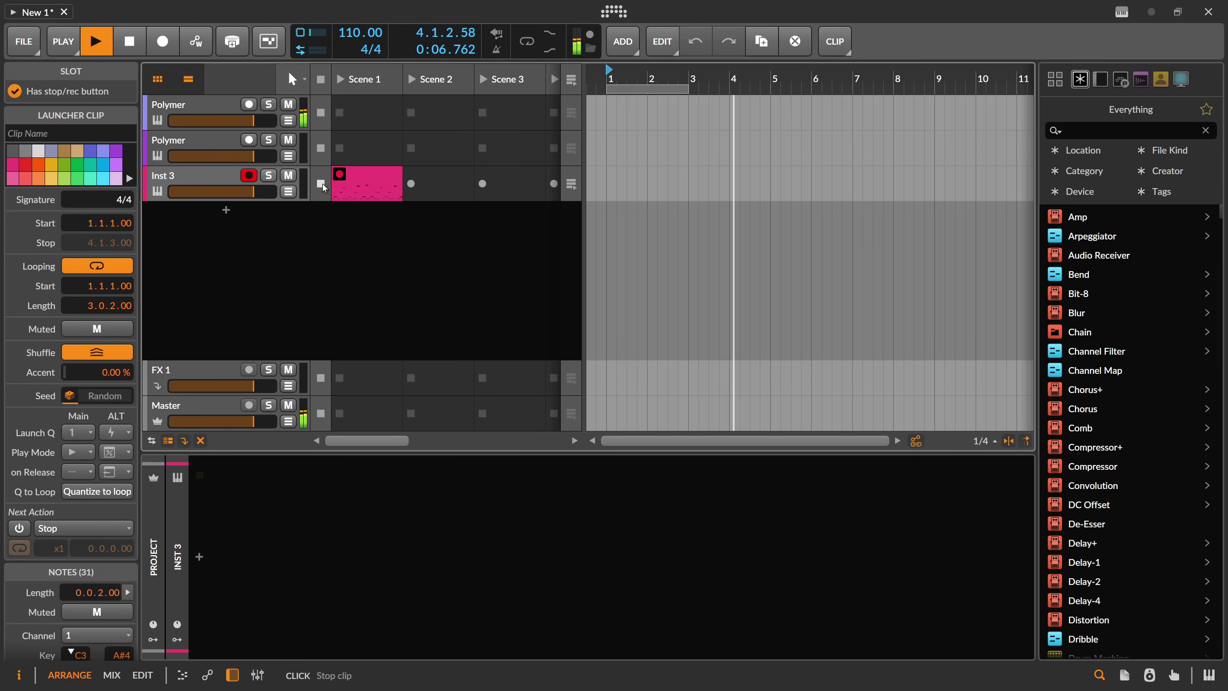
left_click(364, 186)
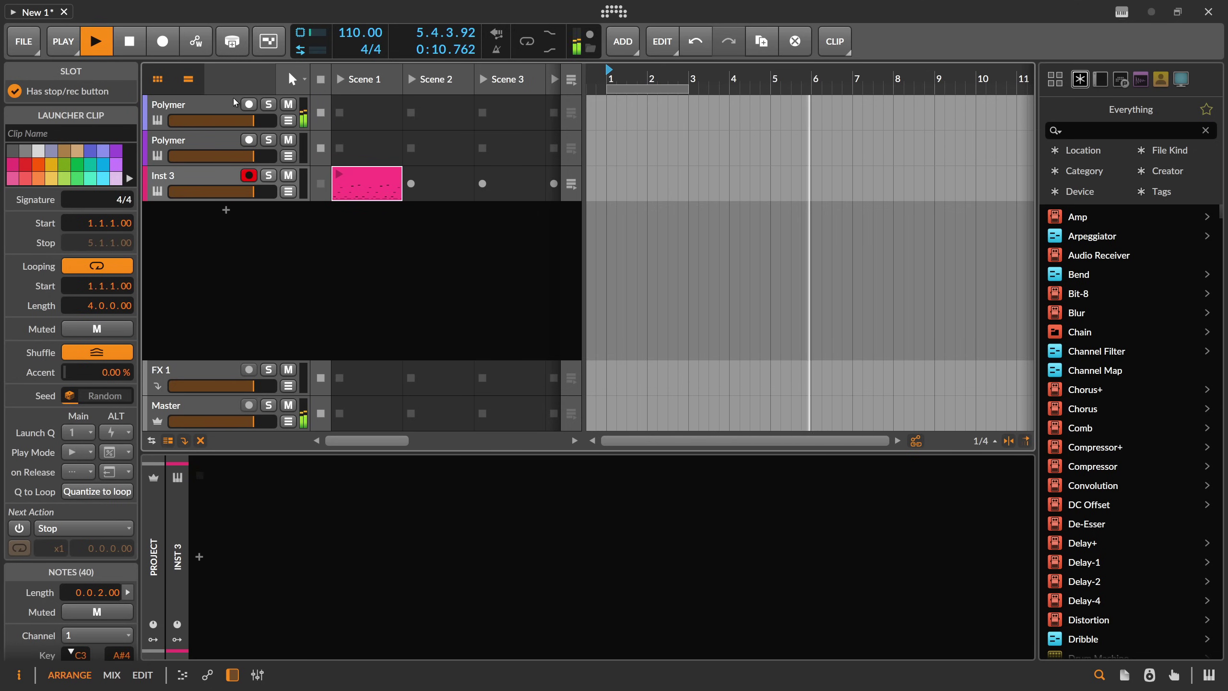
- Turn off Playback in the first Polymer track's Note Grid, open its patch and stop the transport
left_click(194, 106)
left_click(266, 543)
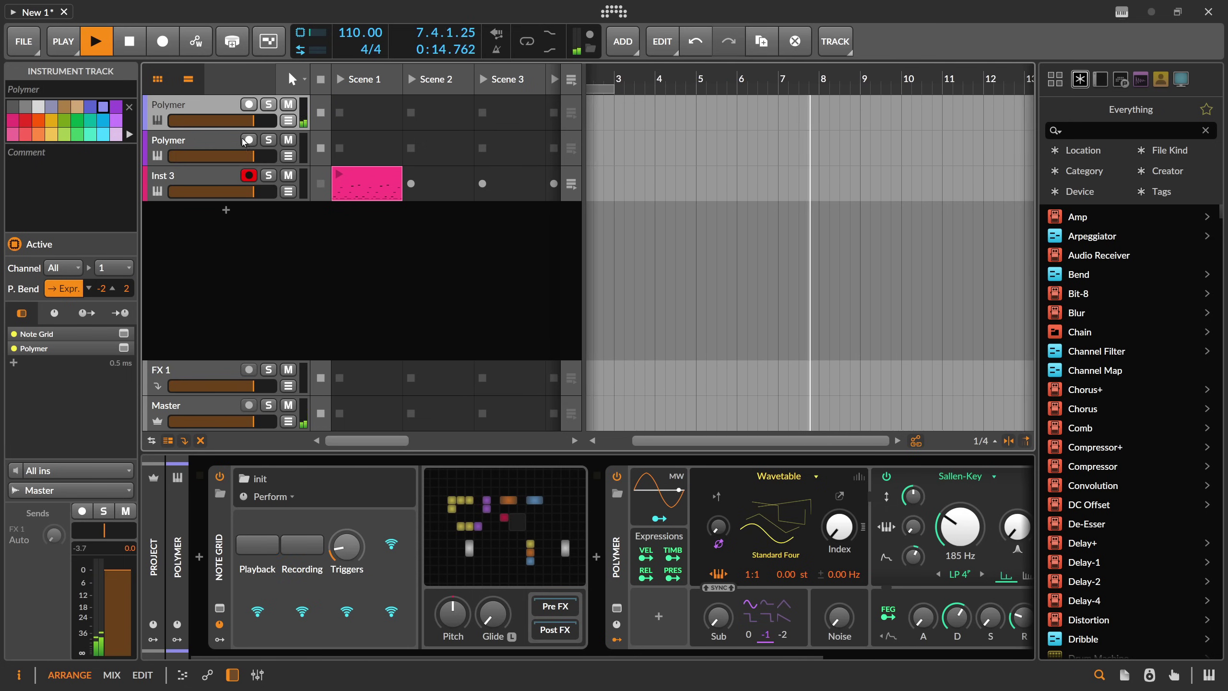
left_click(495, 523)
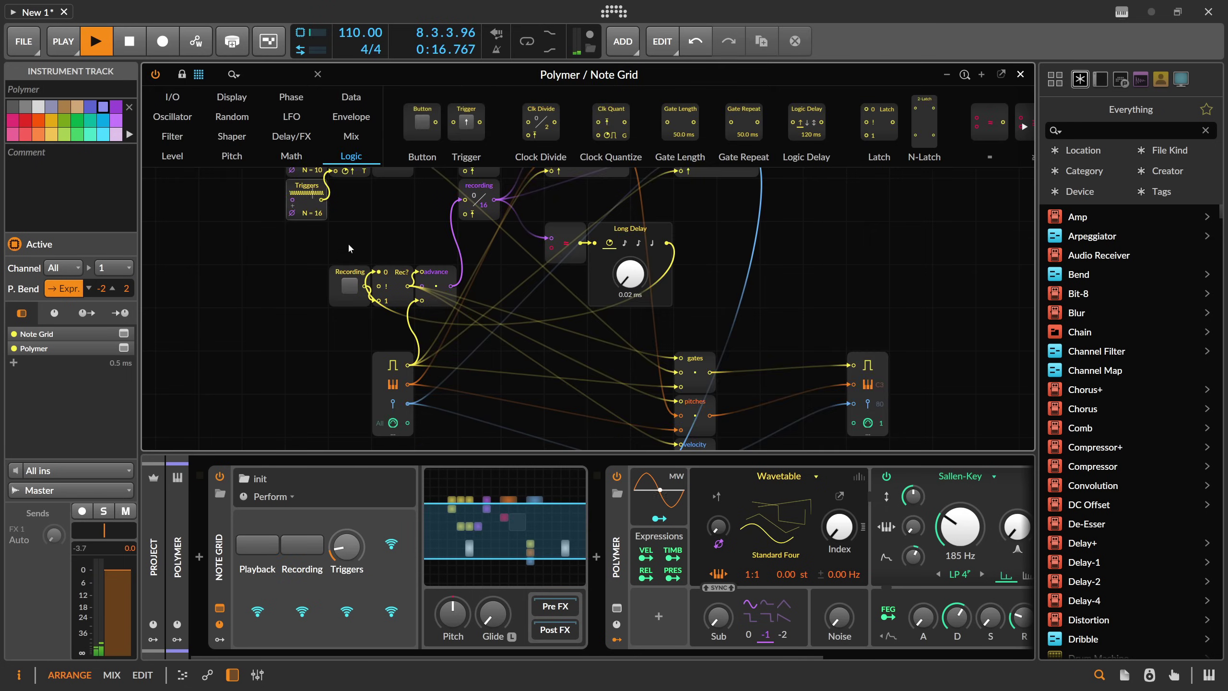
scroll(349, 247, "up", 2)
left_click(130, 47)
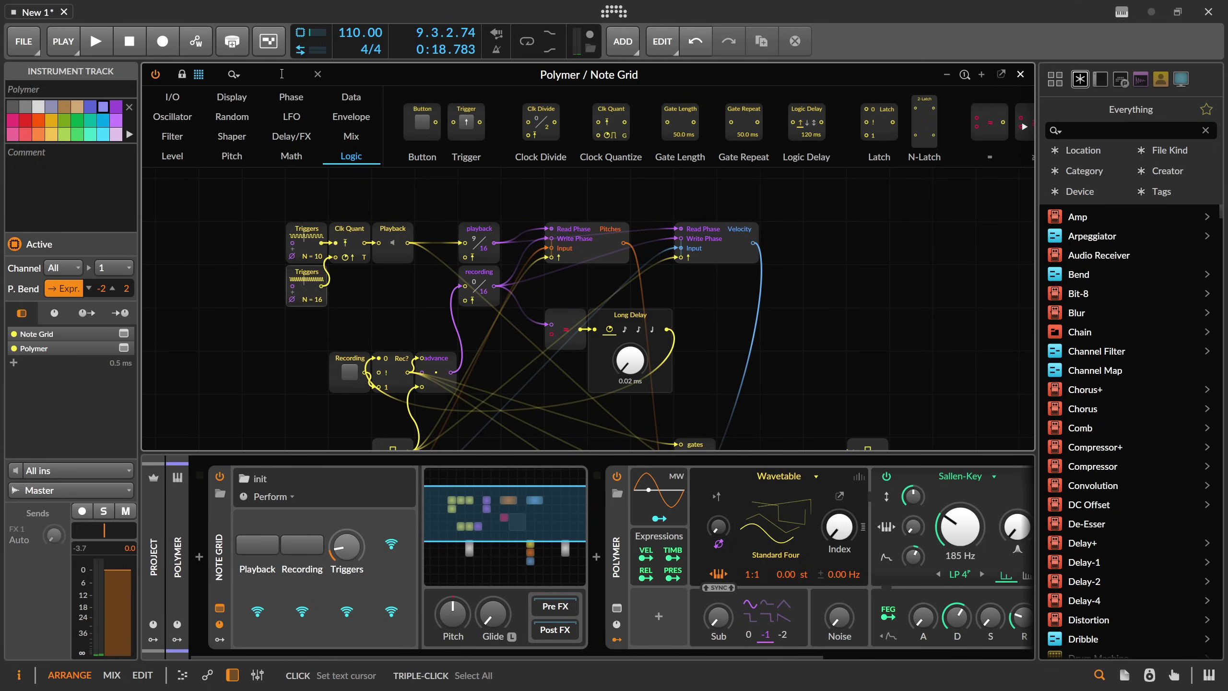
- Add a Transport Playing module above the Triggers and feed its output into a Modulator Out module that controls Playback
type("play")
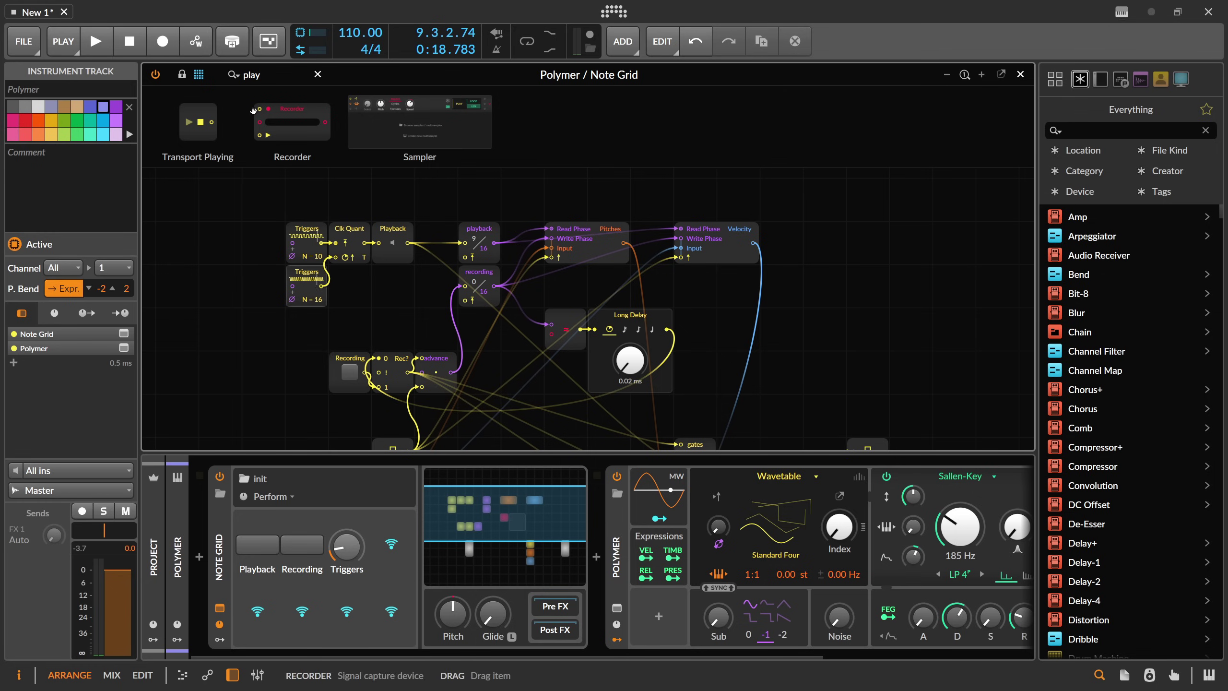
left_click_drag(198, 123, 318, 197)
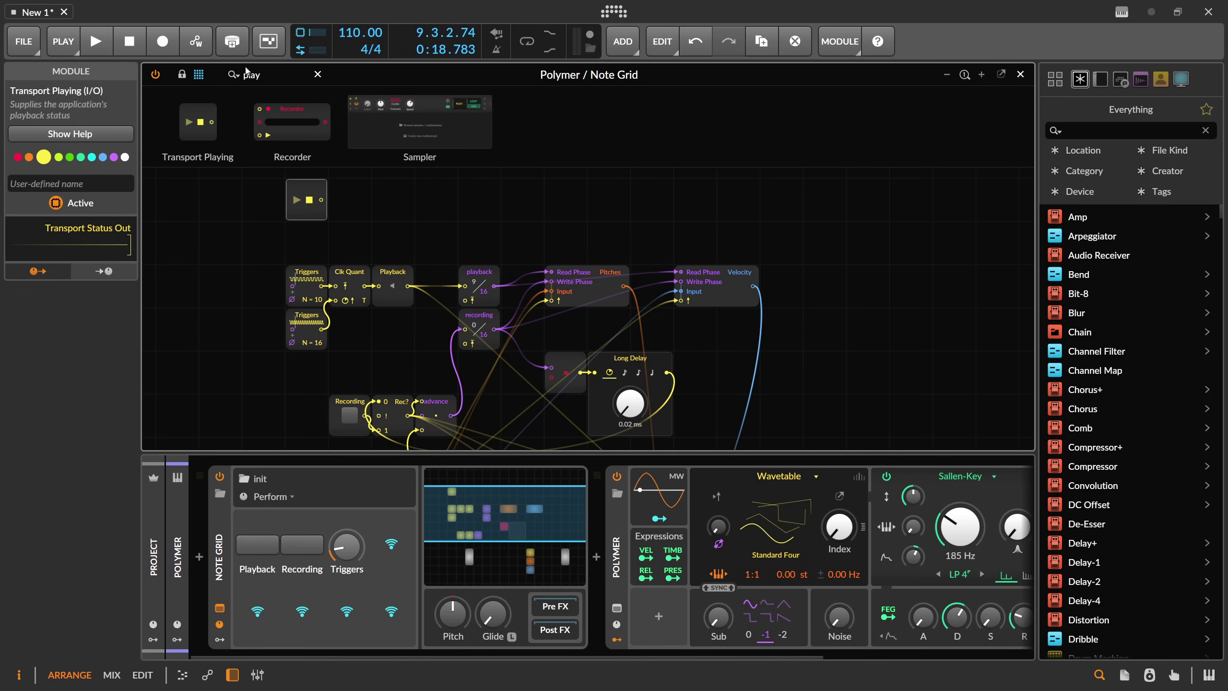
type("mod")
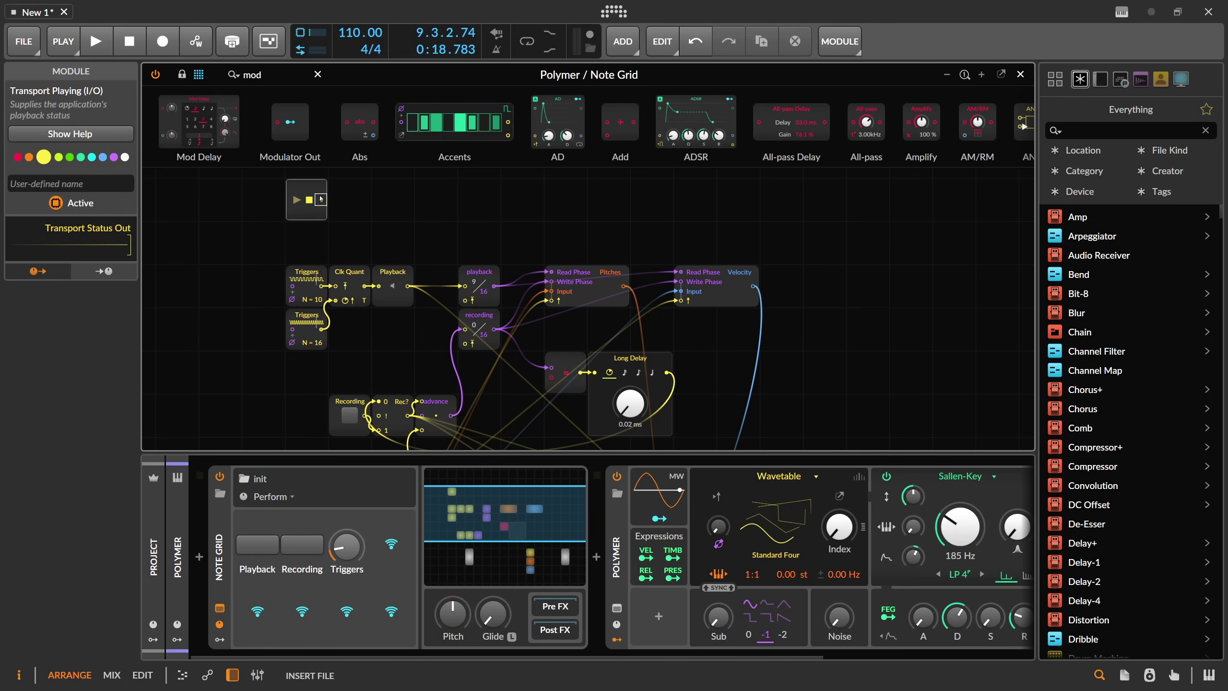
left_click_drag(320, 199, 349, 200)
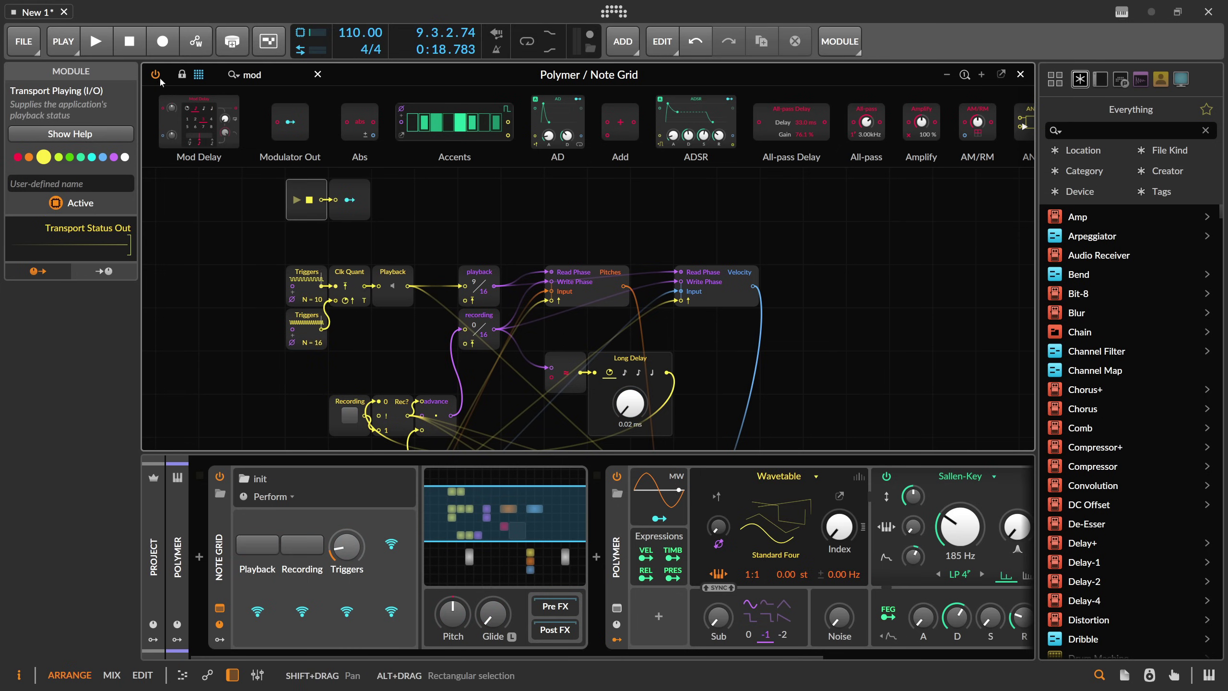
- Start and stop the transport twice to check whether Playback follows the transport state
left_click(96, 42)
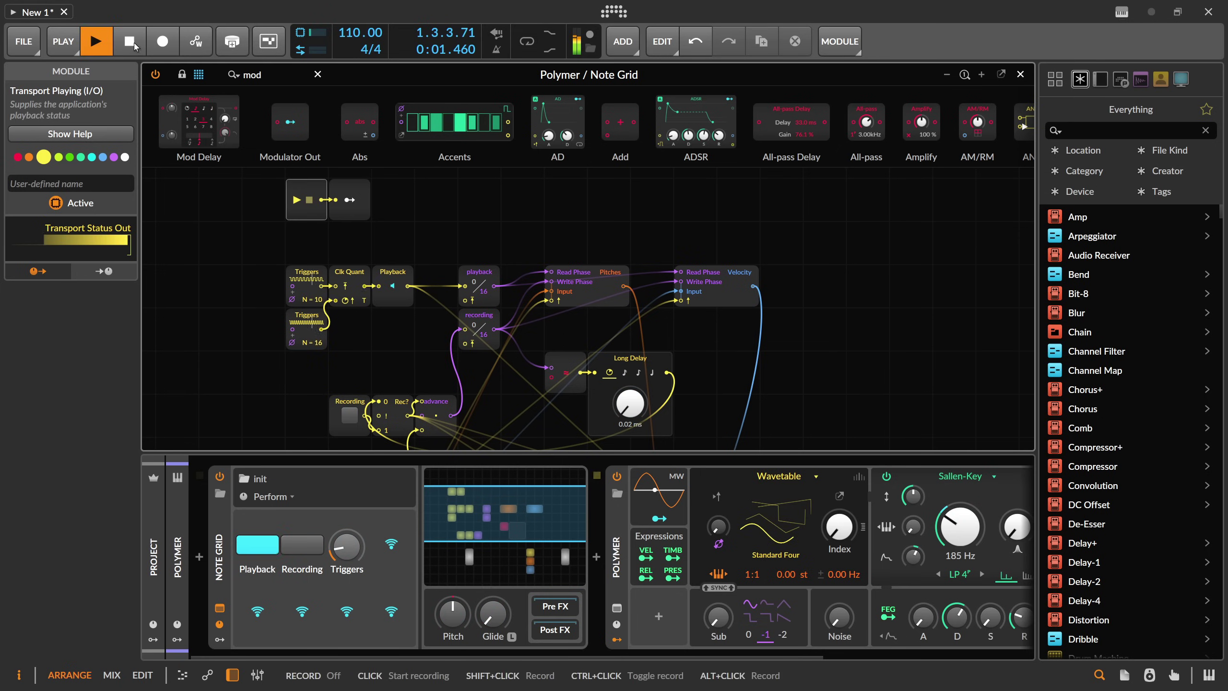
left_click(99, 46)
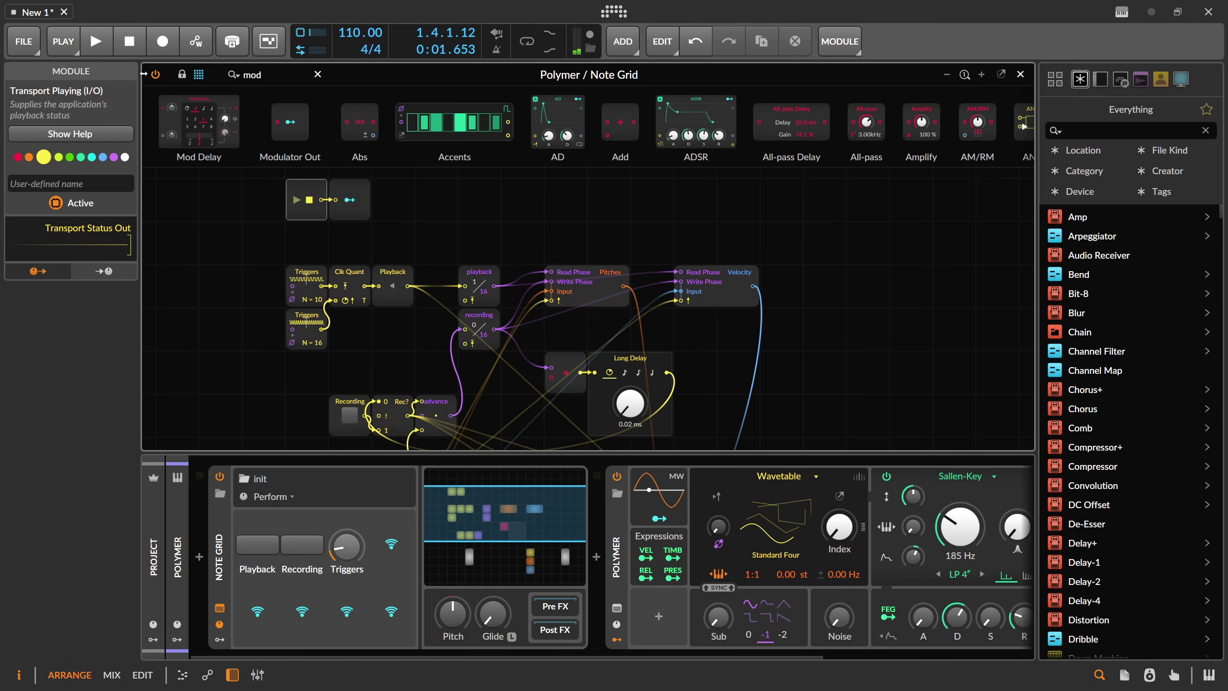
left_click(109, 50)
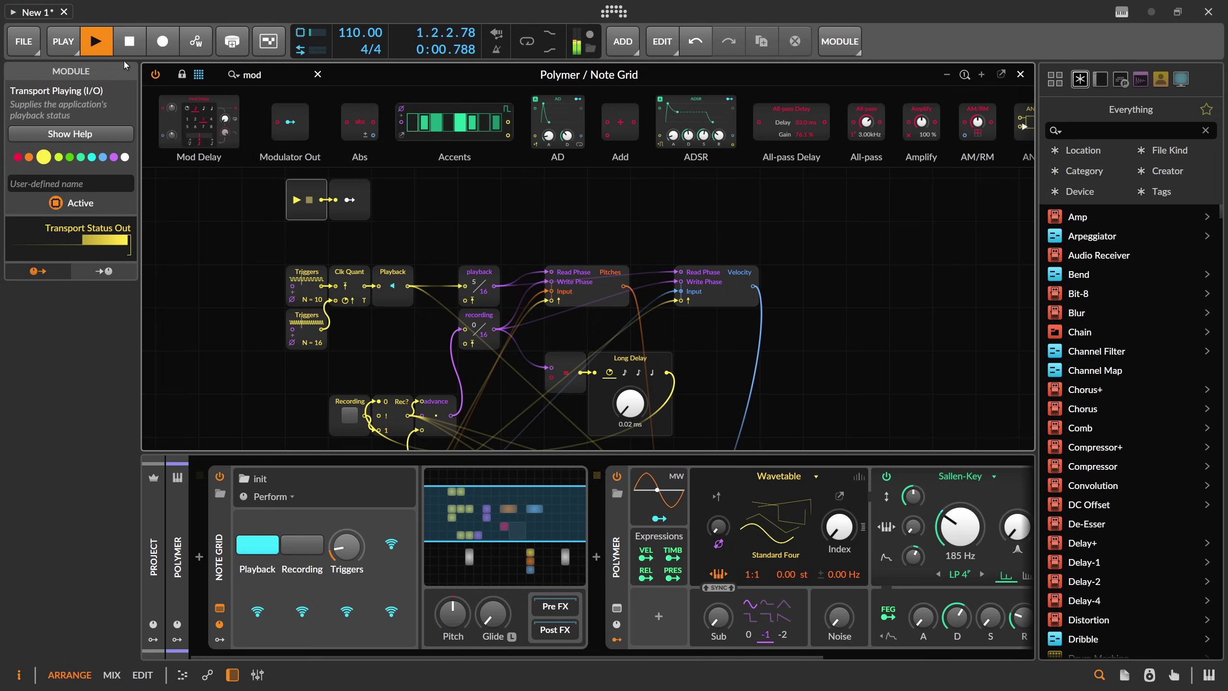
left_click(130, 48)
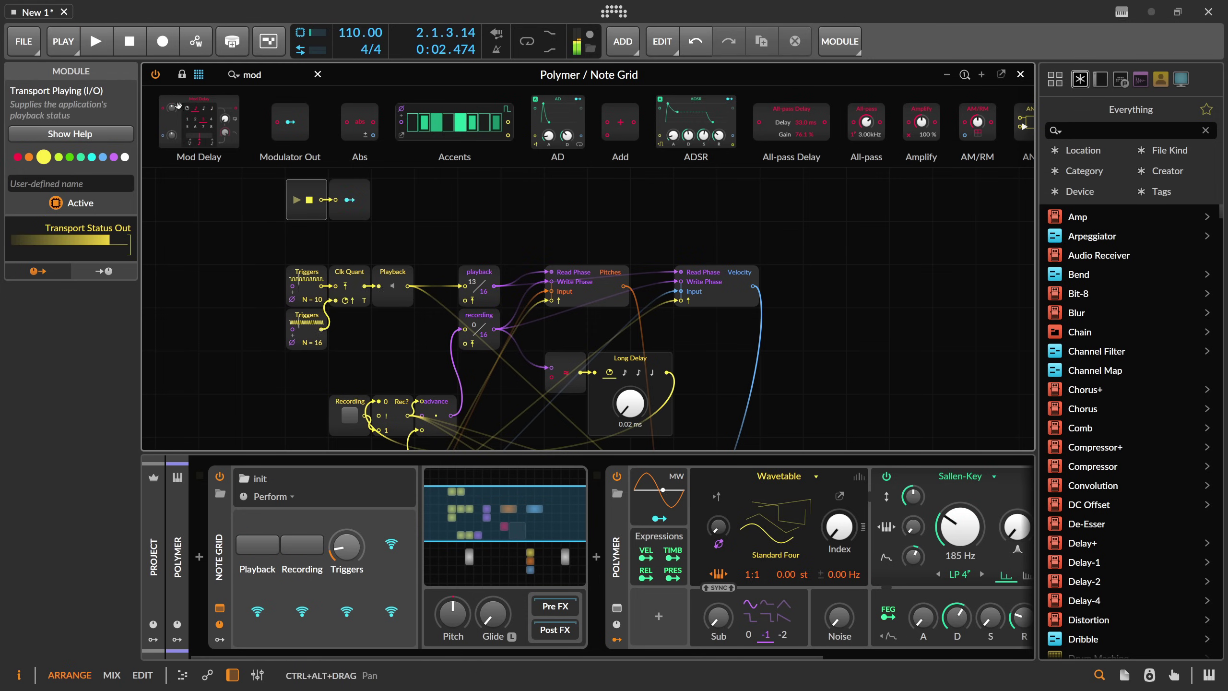
- Connect the Transport Playing output to the playback counter's Reset input and test it by running the transport briefly
left_click(477, 285)
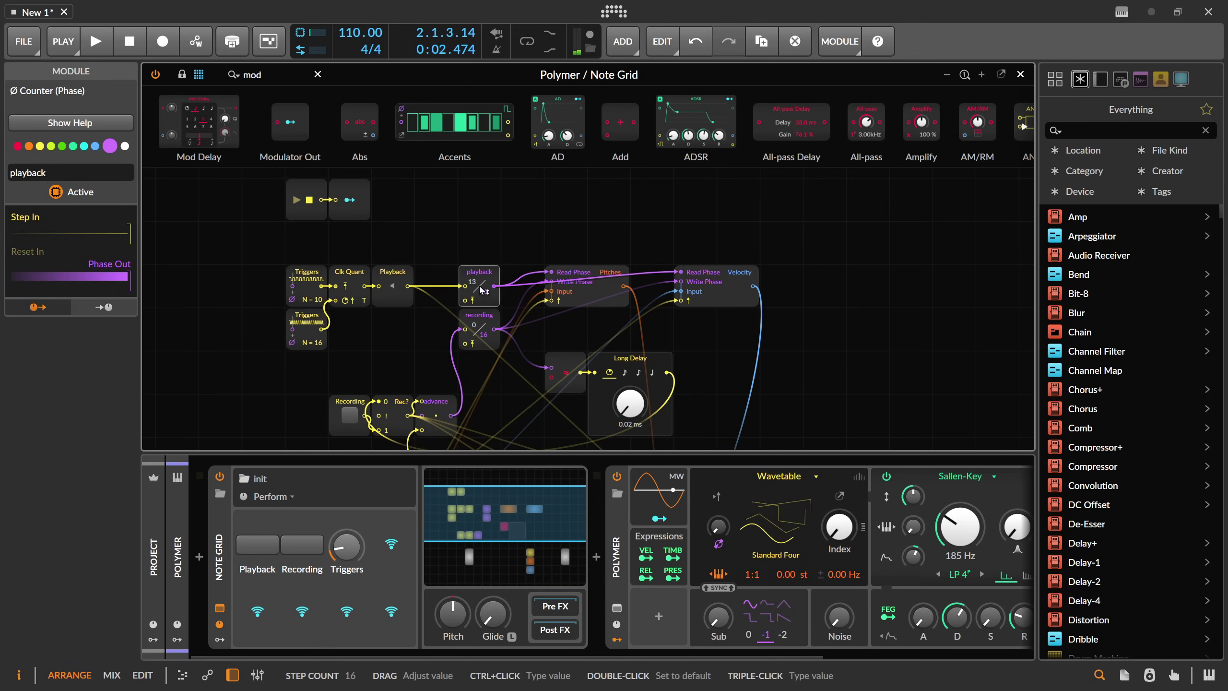
left_click_drag(321, 200, 465, 300)
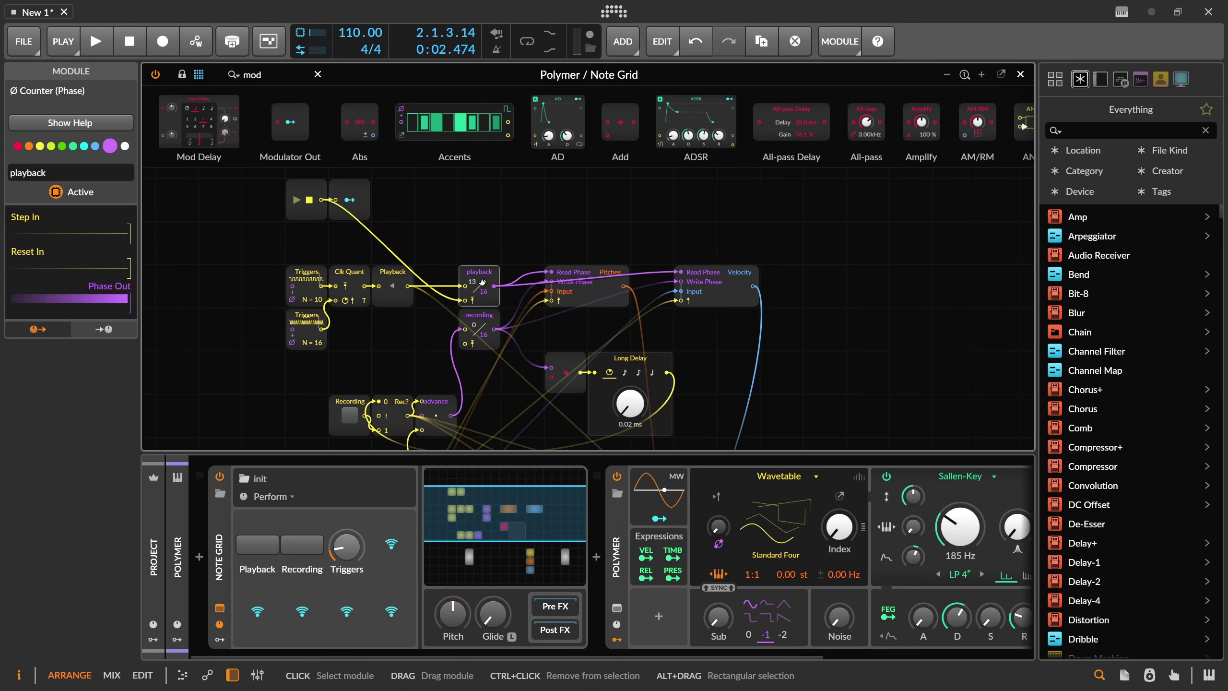
left_click(106, 43)
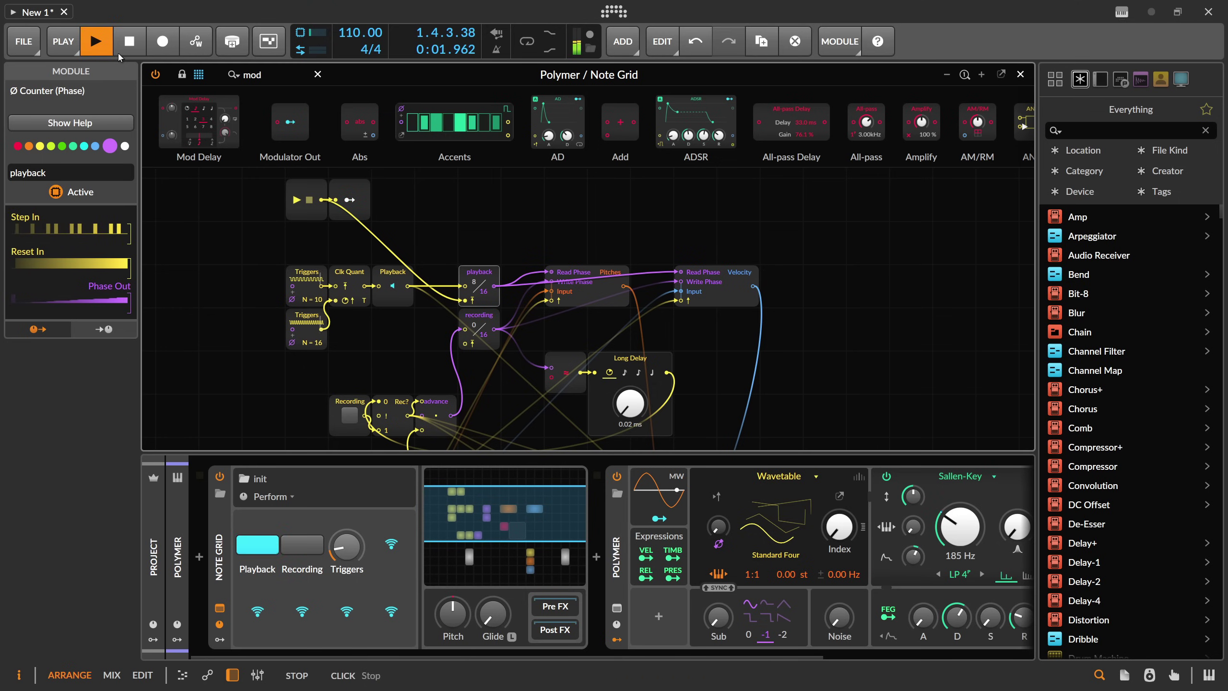
left_click(118, 53)
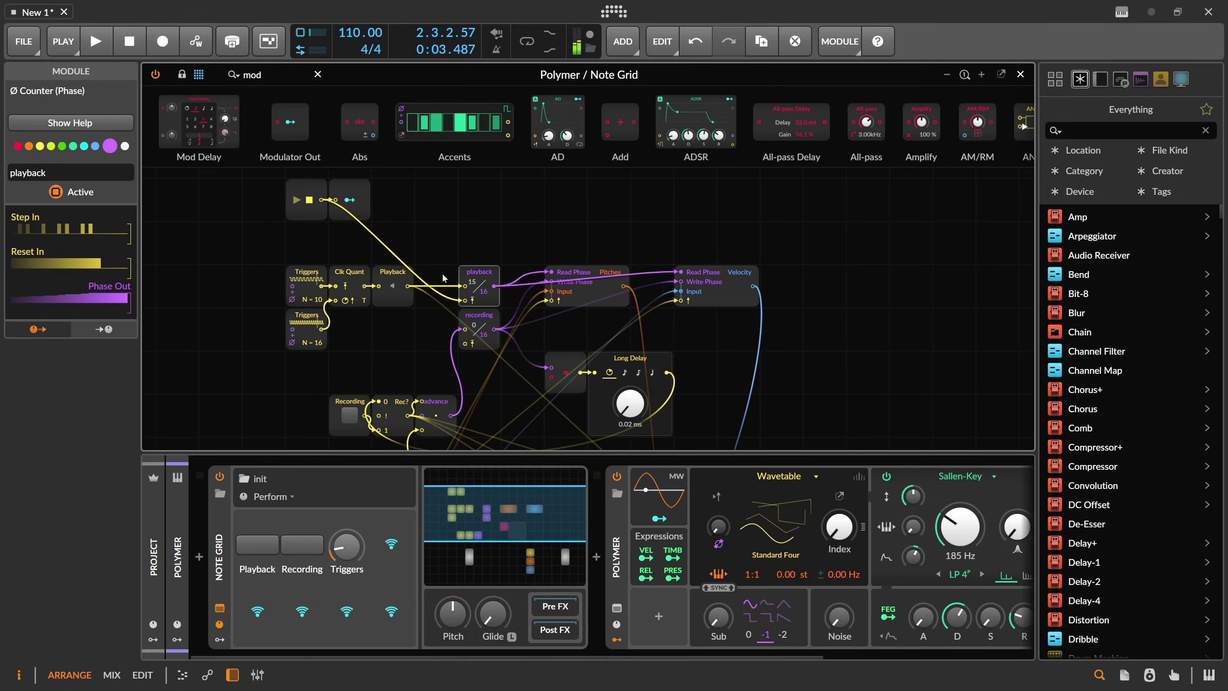
- Remove the cable from Transport Playing to the playback counter and add a Transport module beside Modulator Out
double_click(407, 262)
left_click_drag(263, 76, 179, 75)
type("t")
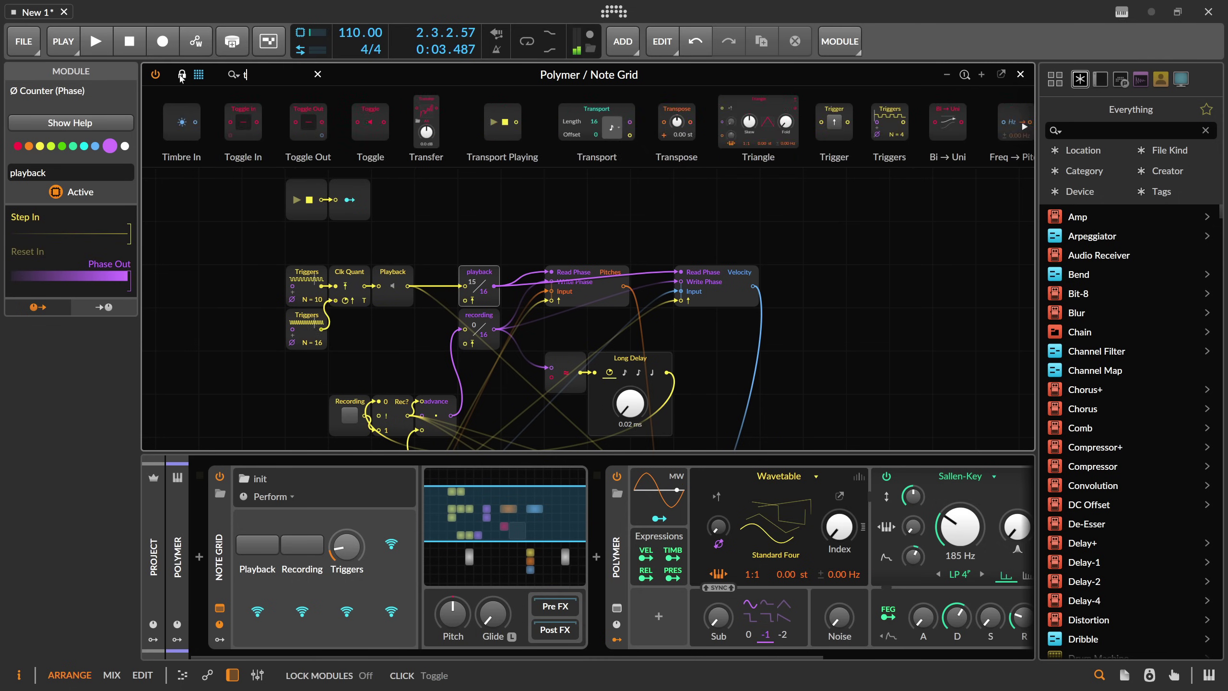
type("rans")
left_click_drag(349, 123, 407, 208)
- Set the Transport module's time unit to bar and its length to 2
left_click(431, 206)
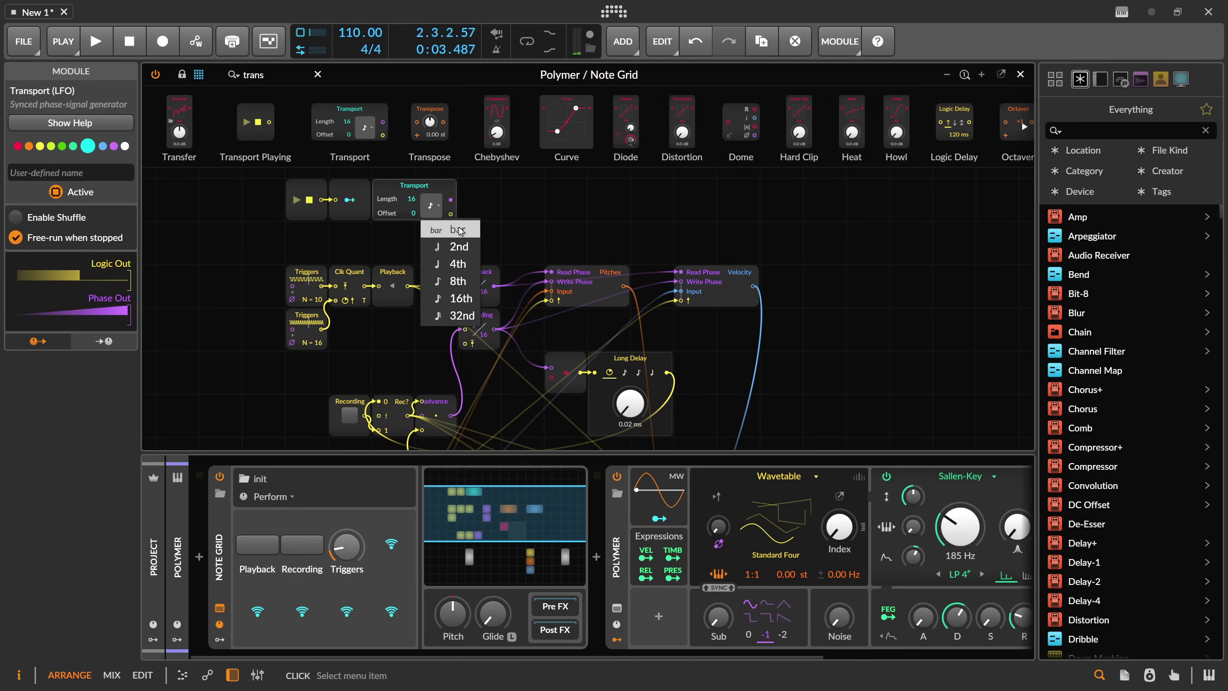
left_click(460, 231)
left_click(414, 200, "ctrl")
type("2")
key("Return")
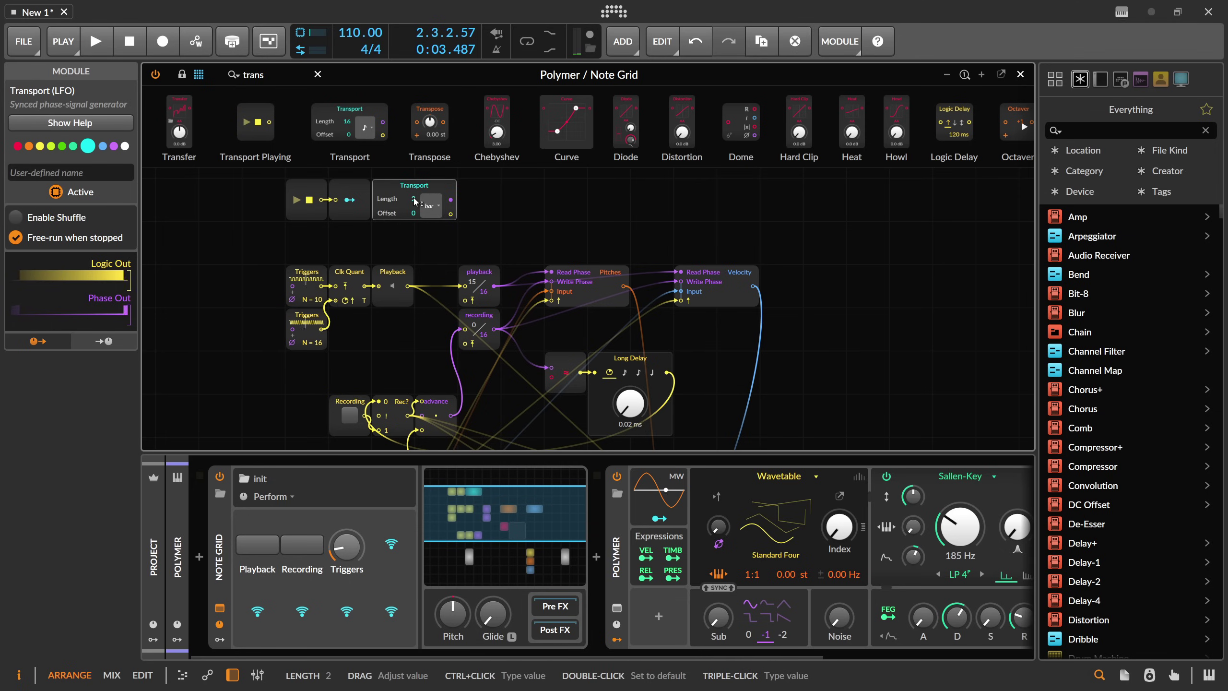
- Connect the Transport module's logic output to the playback counter's Reset input and start the transport to test it
left_click_drag(451, 214, 463, 302)
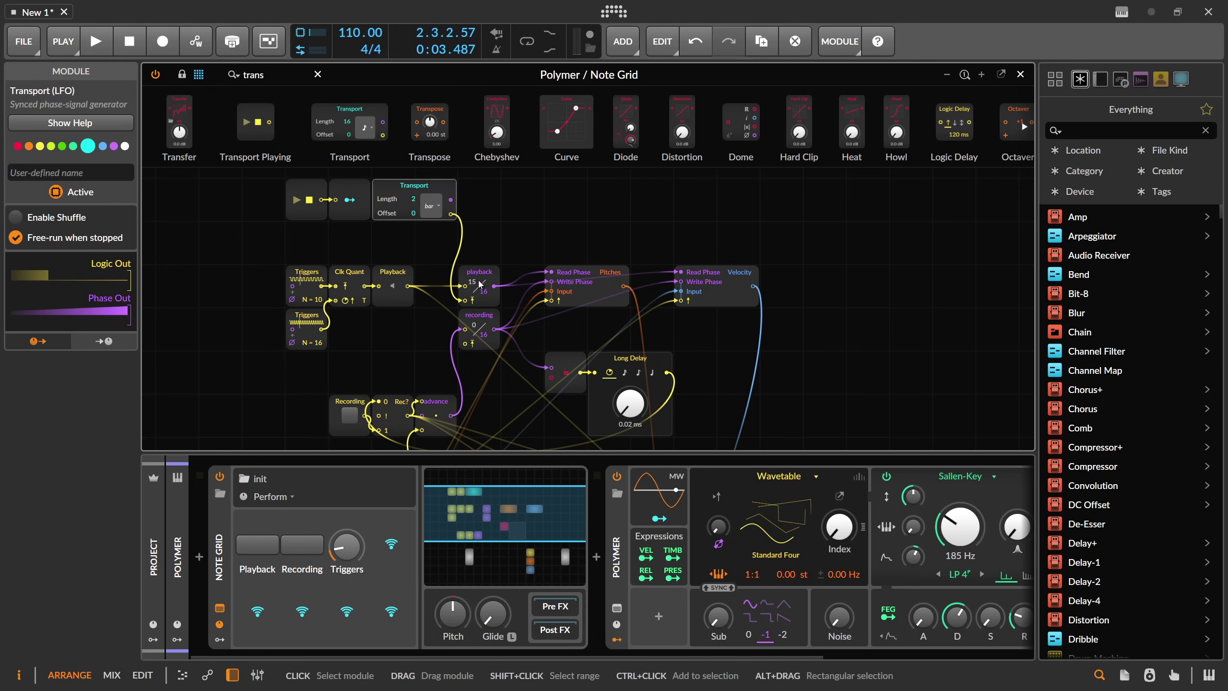
left_click(480, 285)
key("space")
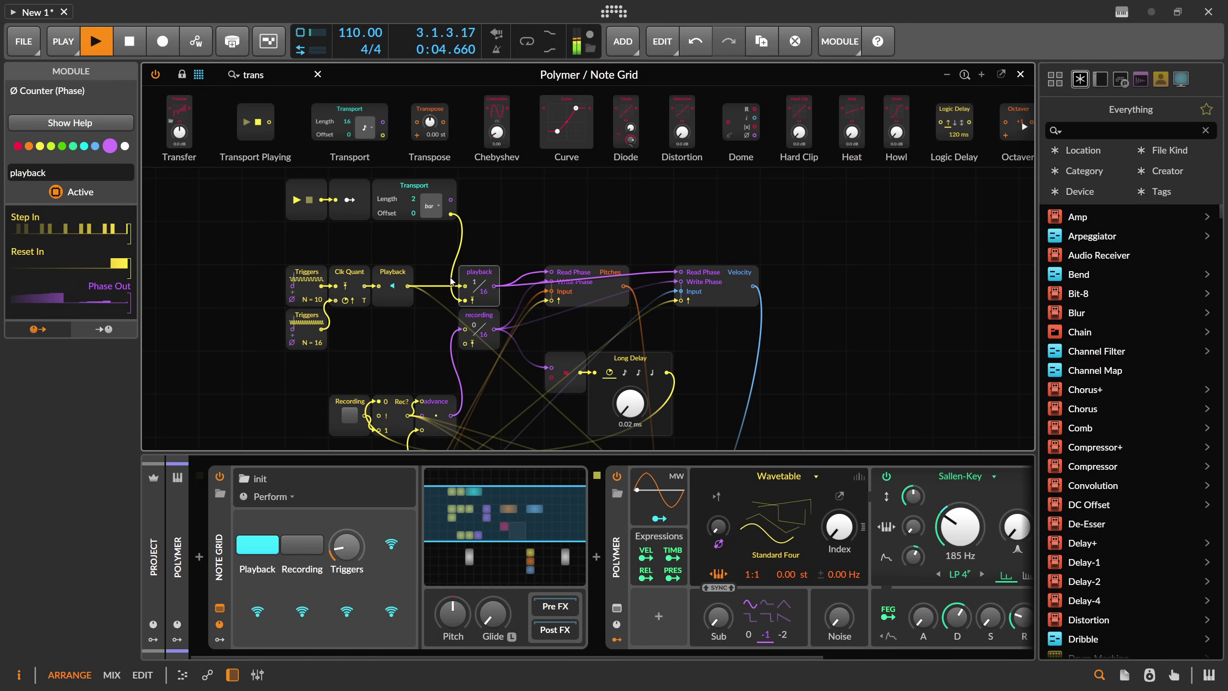
- Delete the Transport, Transport Playing and Modulator Out modules with the reset cable, and stop the transport
double_click(450, 214)
left_click_drag(488, 199, 268, 186)
key("Delete")
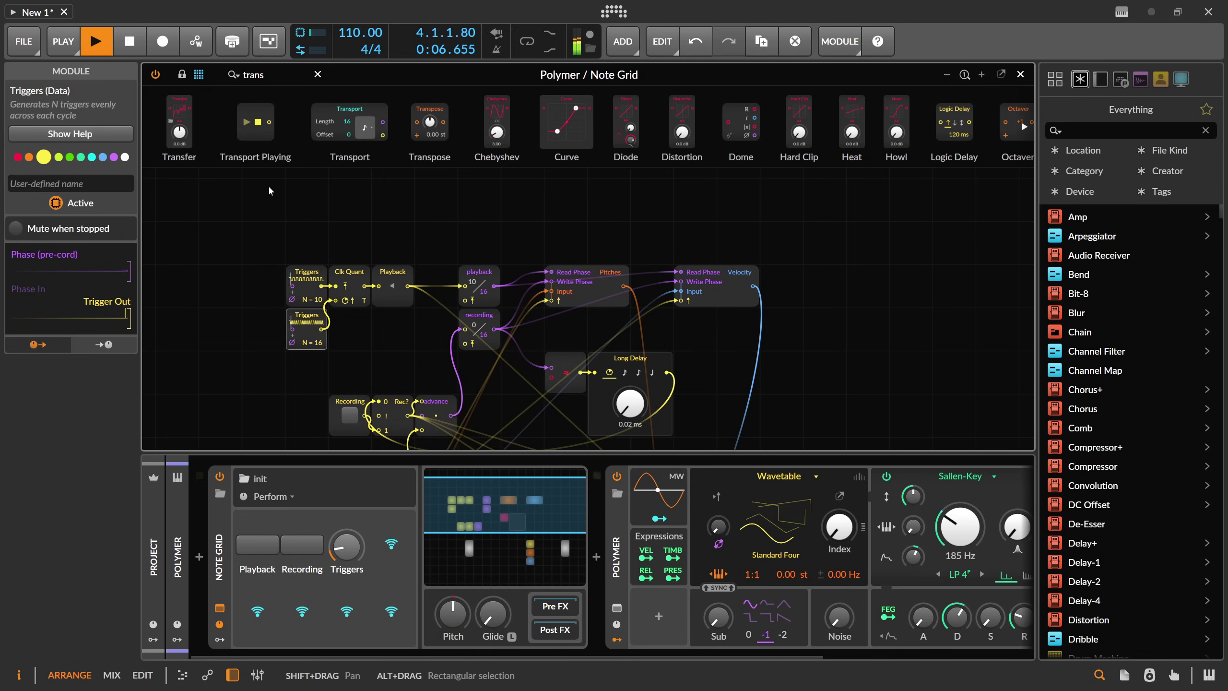
key("space")
- Rename the Note Grid device as Step-Recorder
scroll(390, 239, "down", 3)
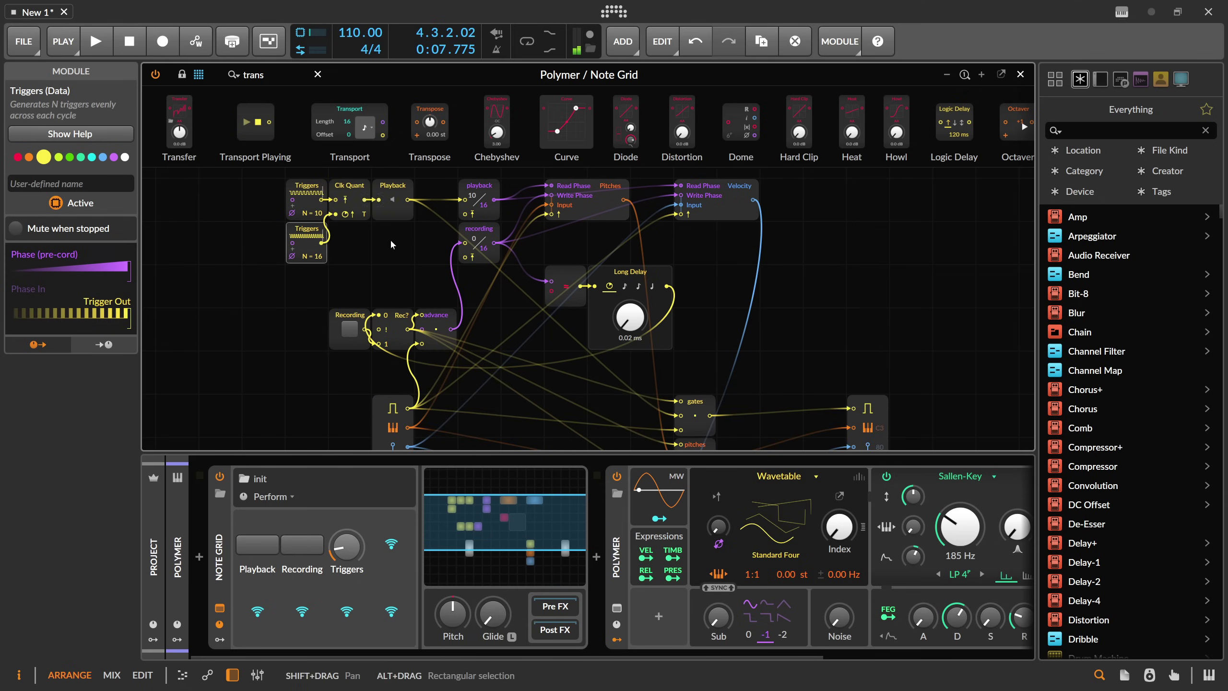
scroll(477, 334, "down", 1)
left_click_drag(557, 354, 508, 332)
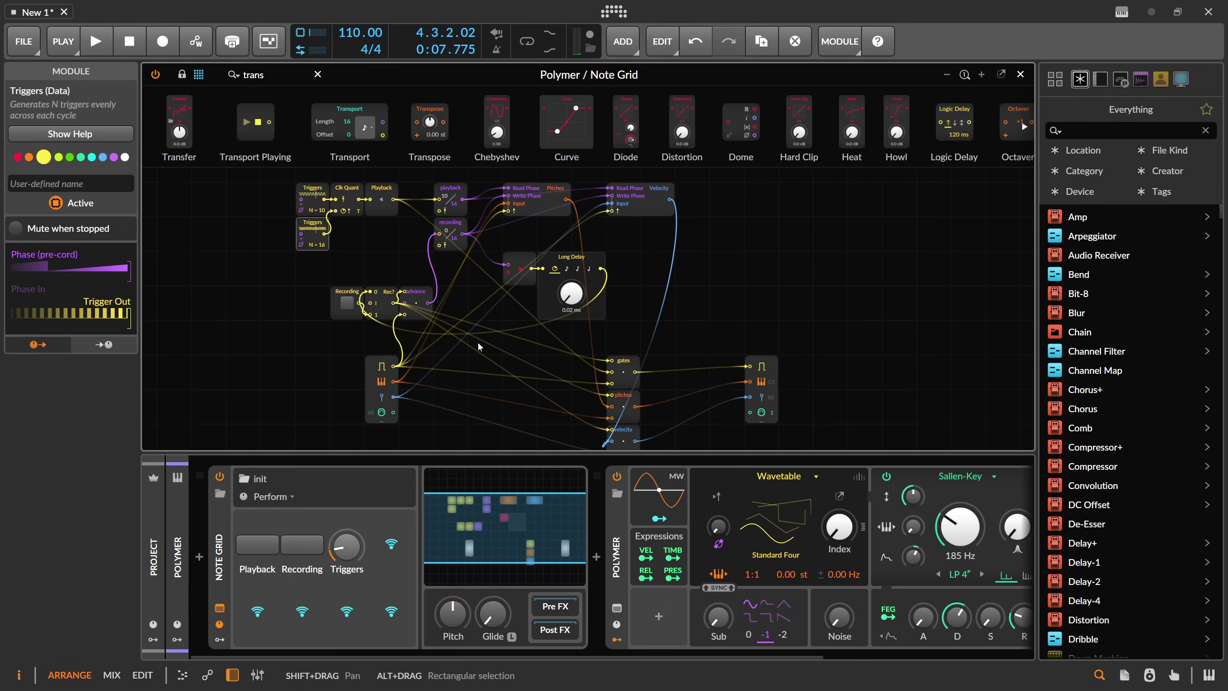
left_click(253, 503)
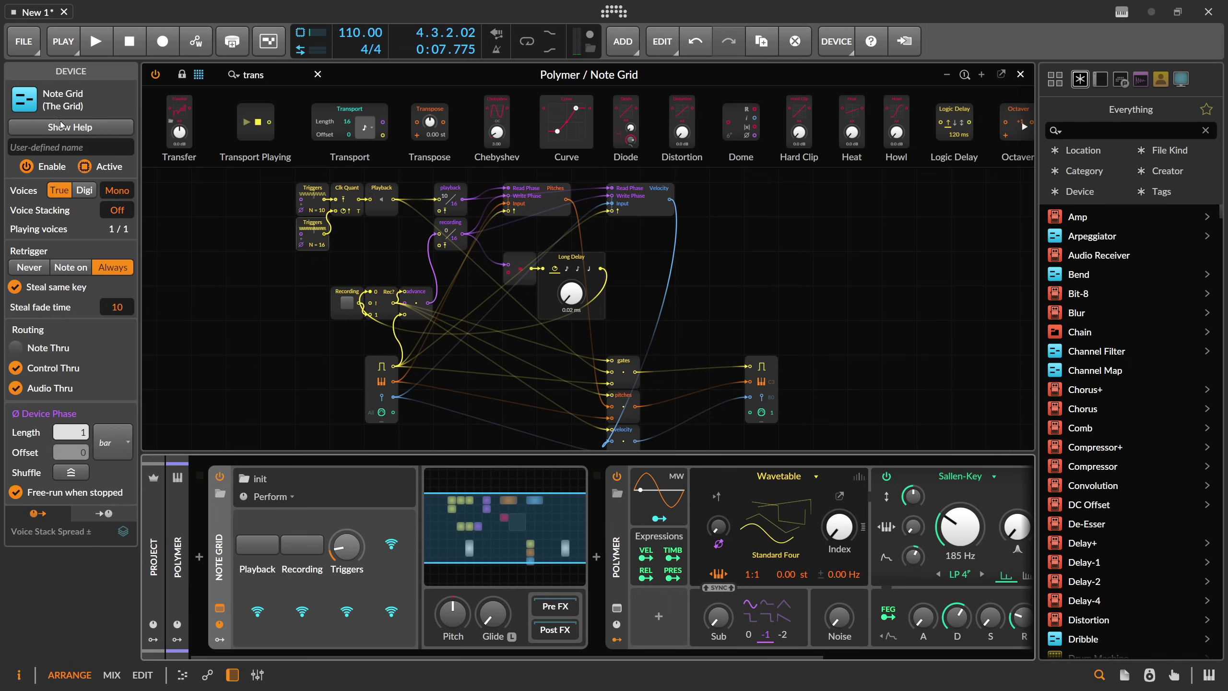
left_click(62, 147)
type("Ste")
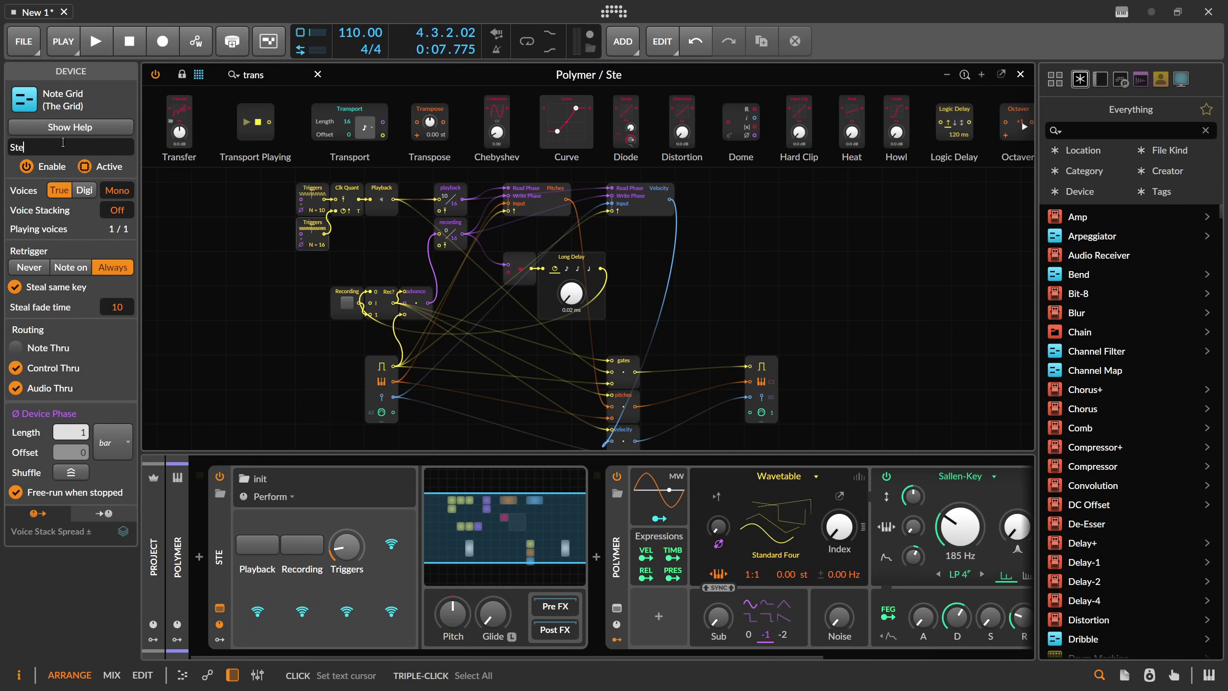
type("p-Recorder")
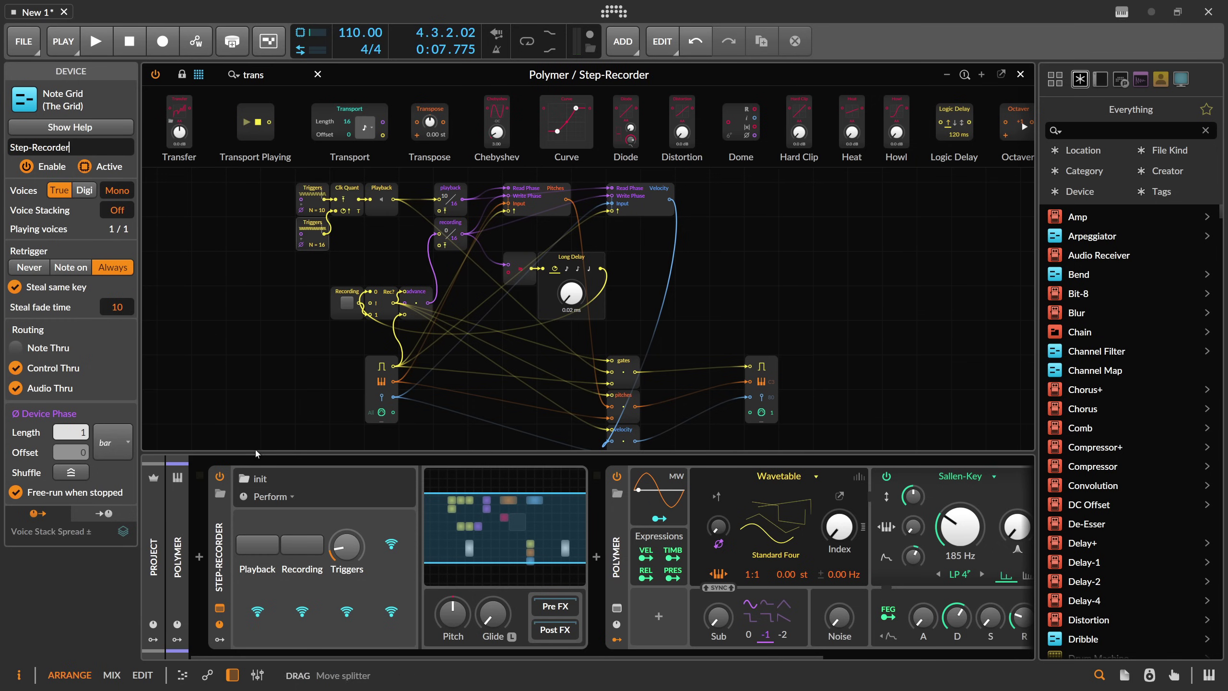
- Begin saving the device as a library preset named Step-Recorder in the Note category
right_click(219, 556)
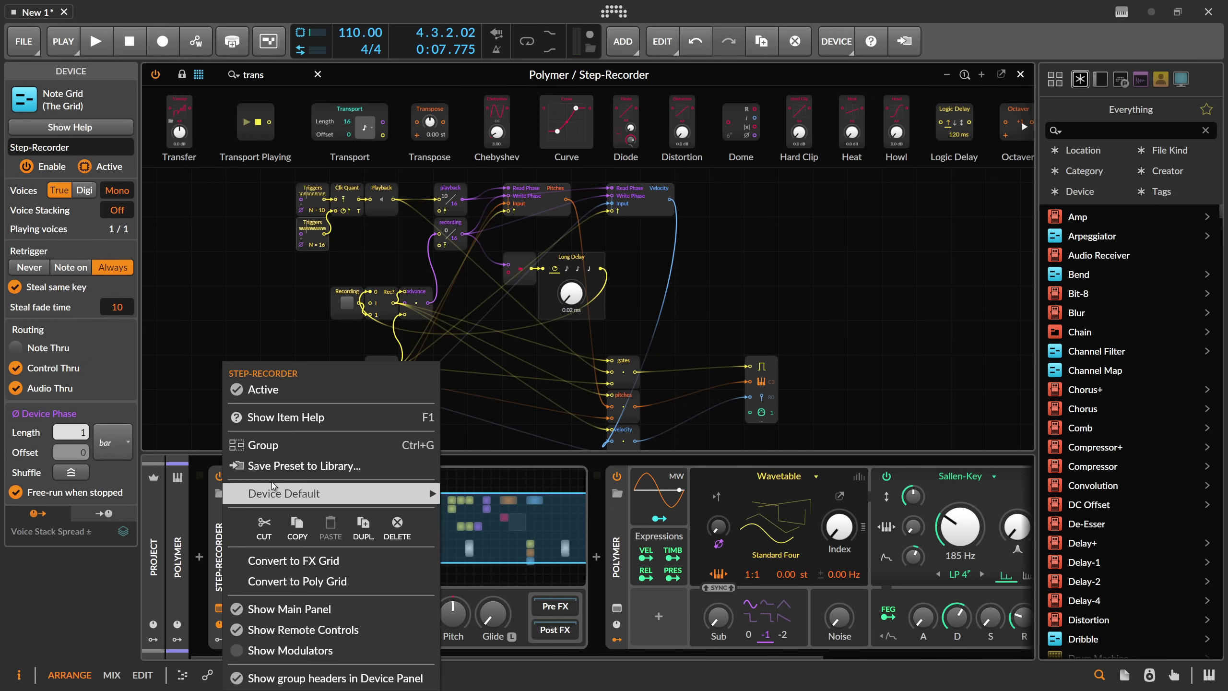
left_click(426, 465)
type("Step")
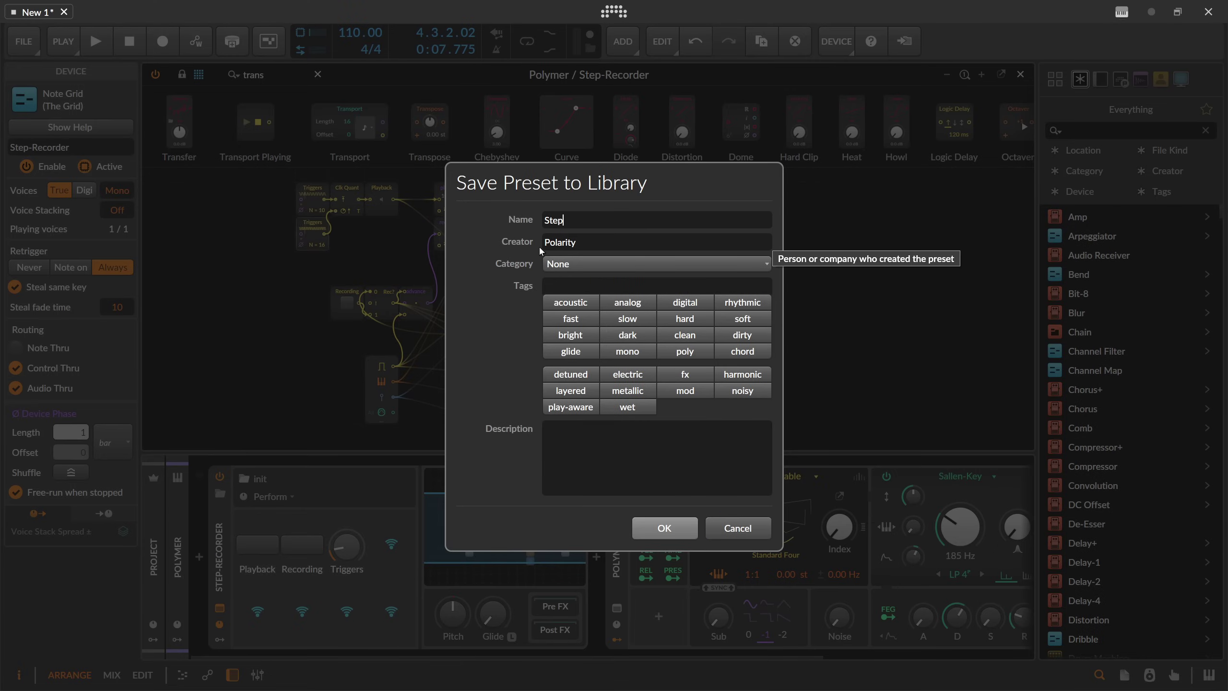
type("-Recorder")
left_click(551, 264)
left_click(575, 297)
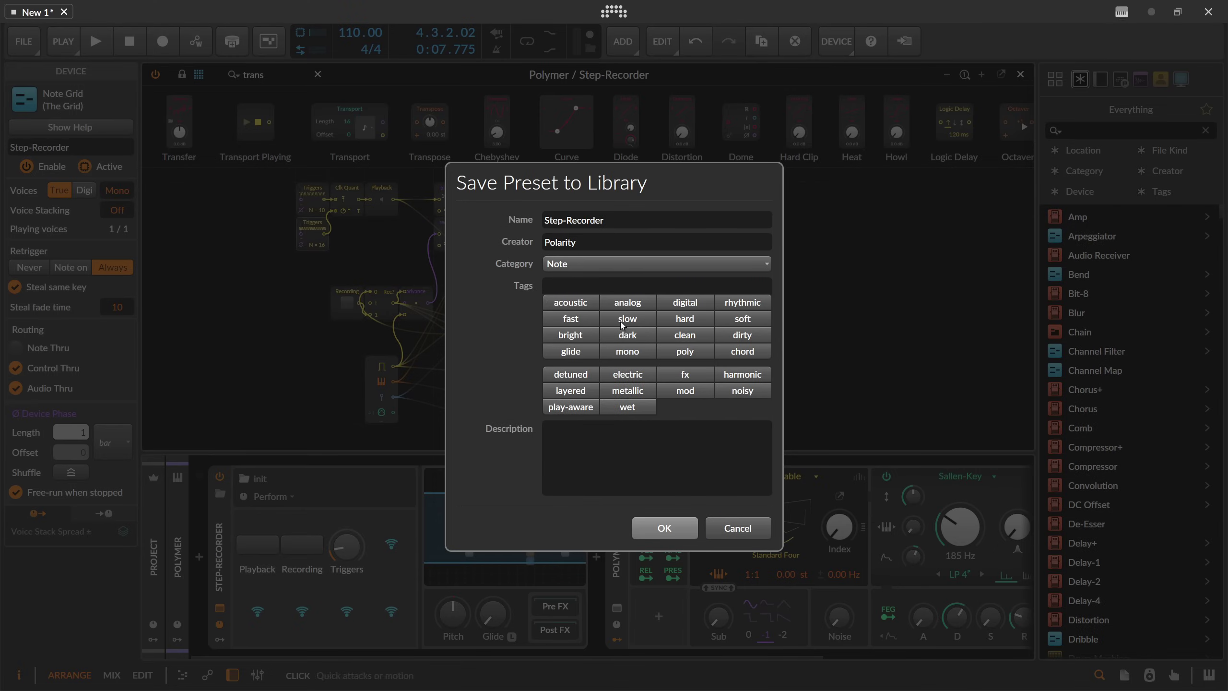
- Tag the preset rhythmic, describe it as "Records steped note input!", and save it over the existing preset
left_click(733, 306)
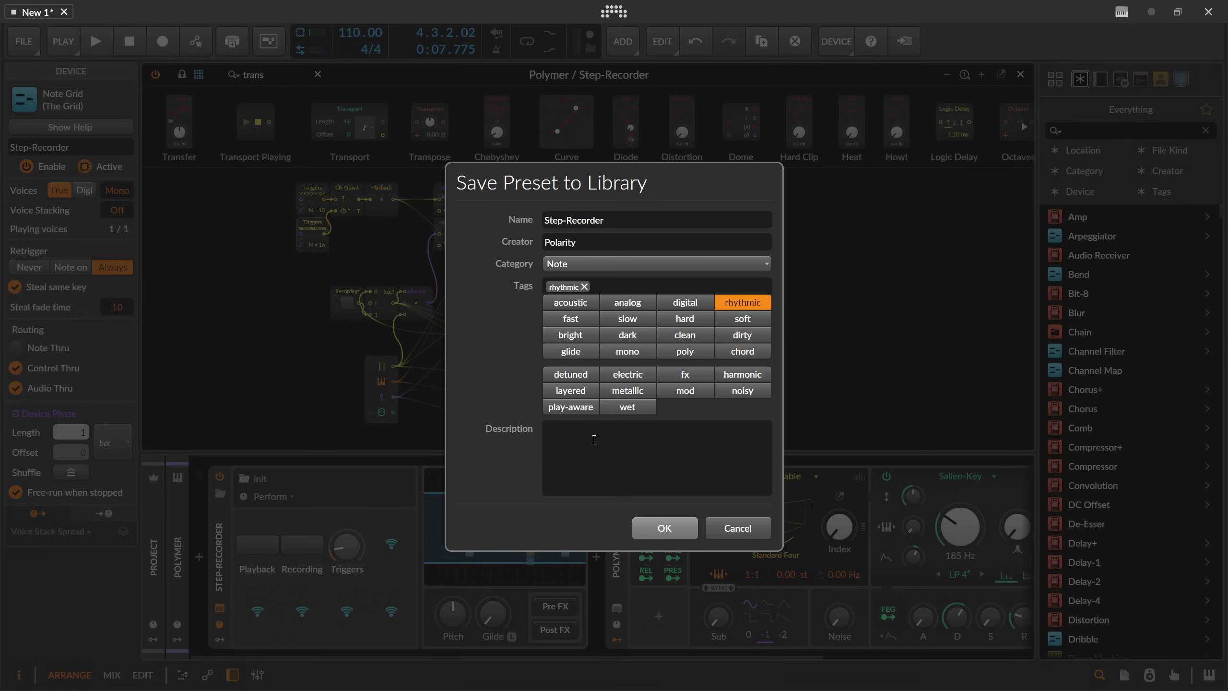
left_click(593, 439)
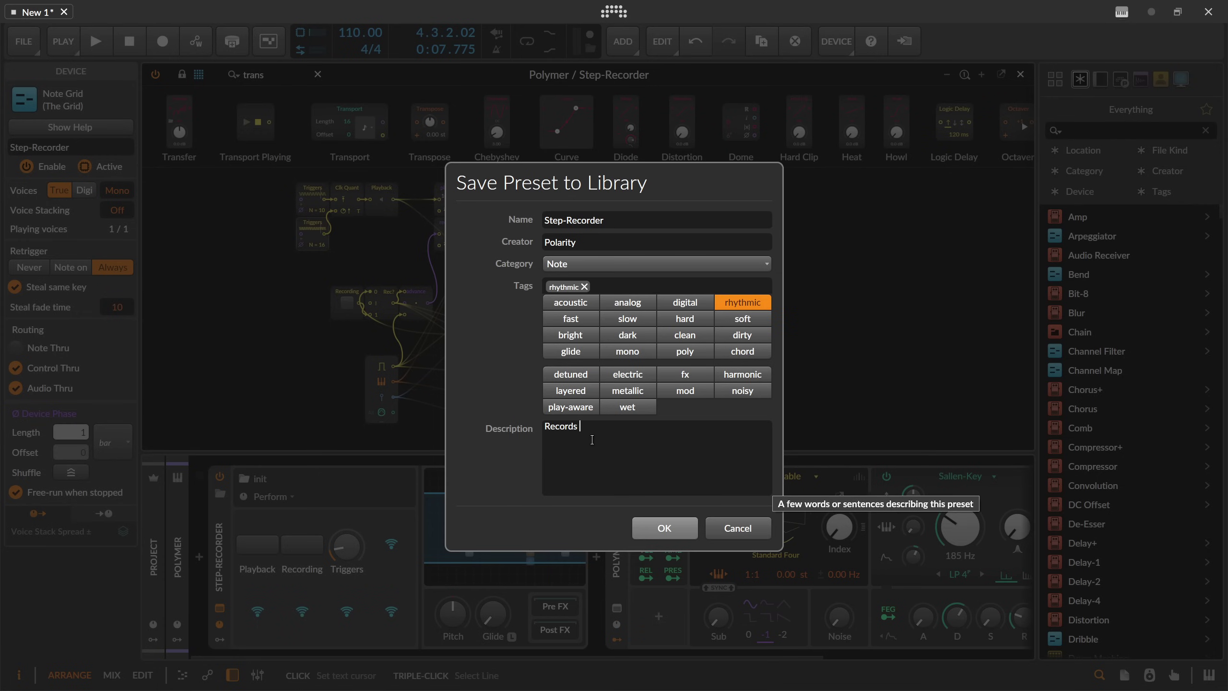
type("Records steped note input!")
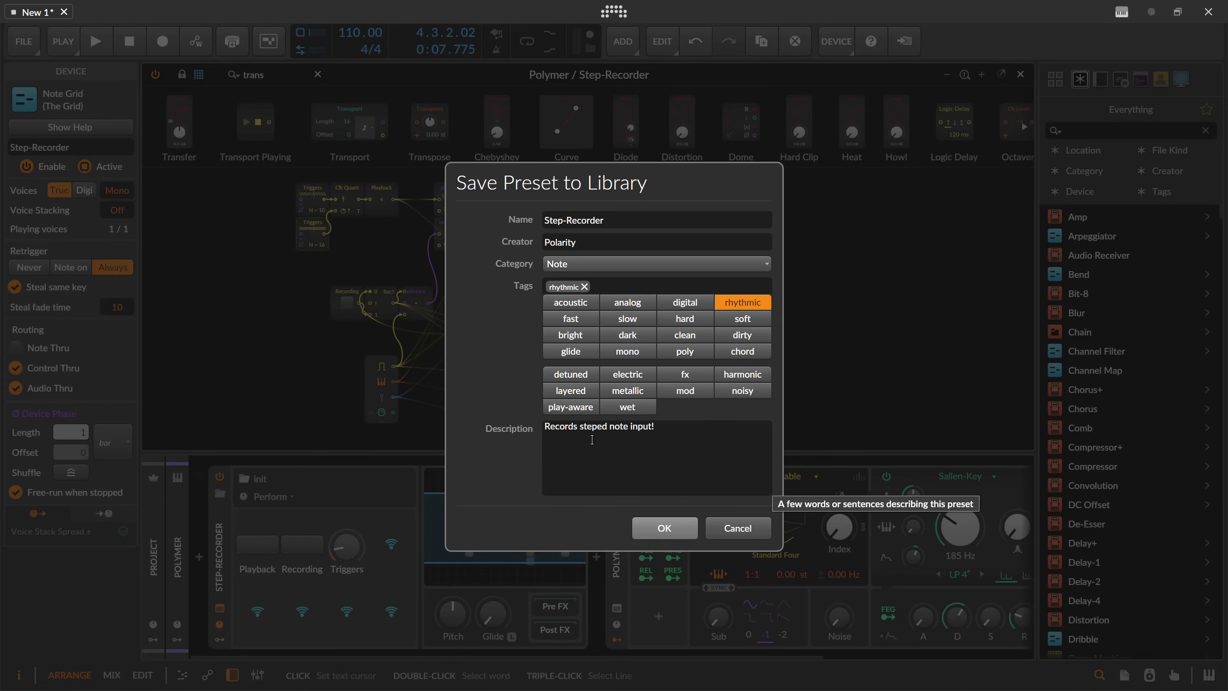
left_click(667, 524)
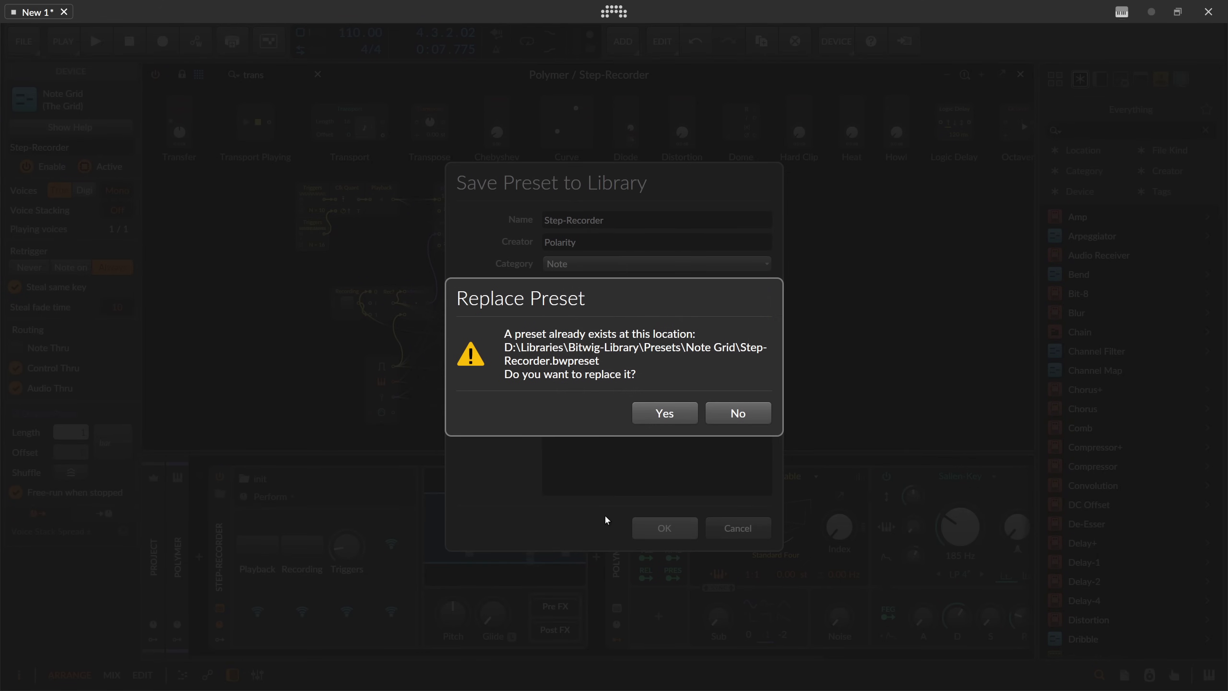
left_click(663, 414)
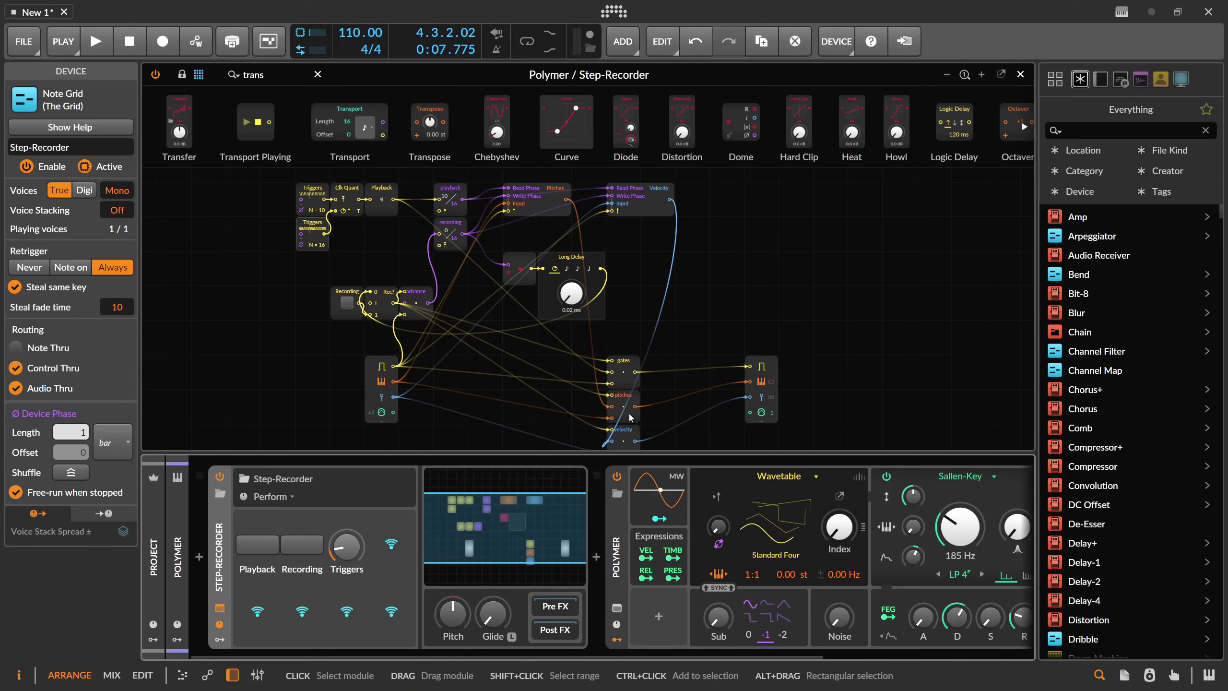